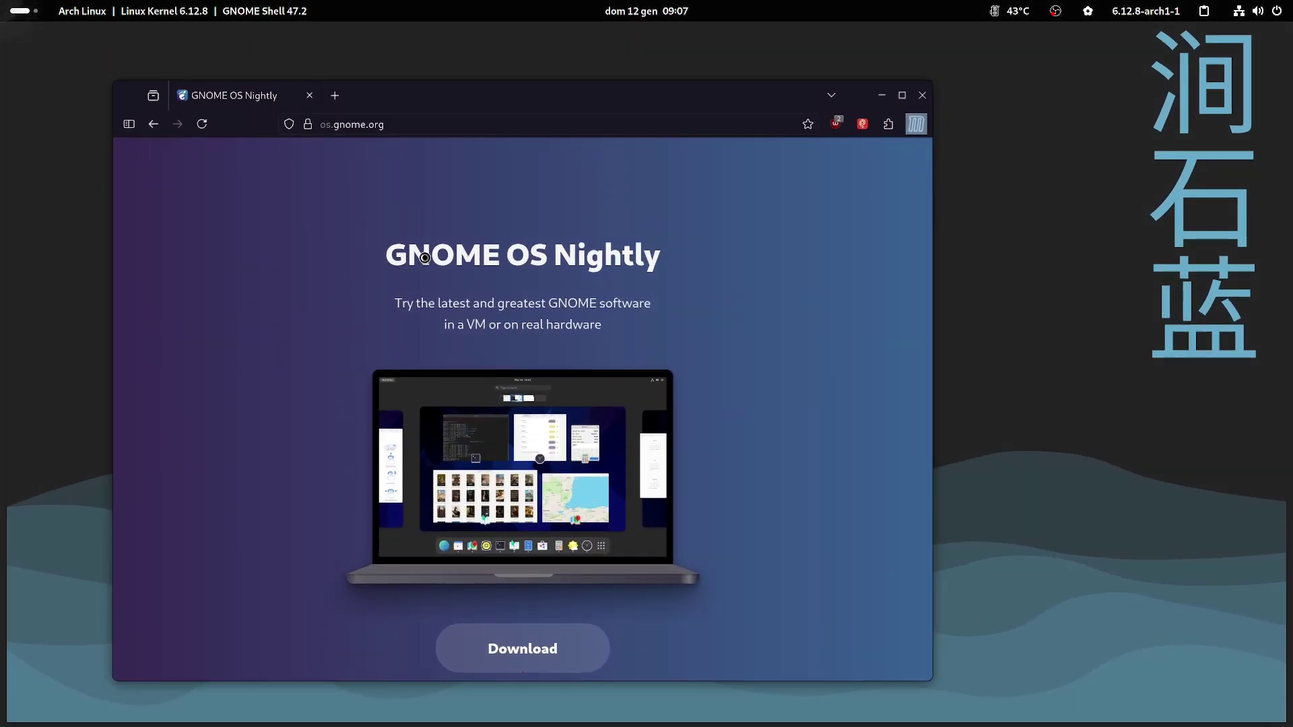
Step: Download the GNOME OS Nightly installer ISO from os.gnome.org and check Firefox's About version info
left_click(517, 648)
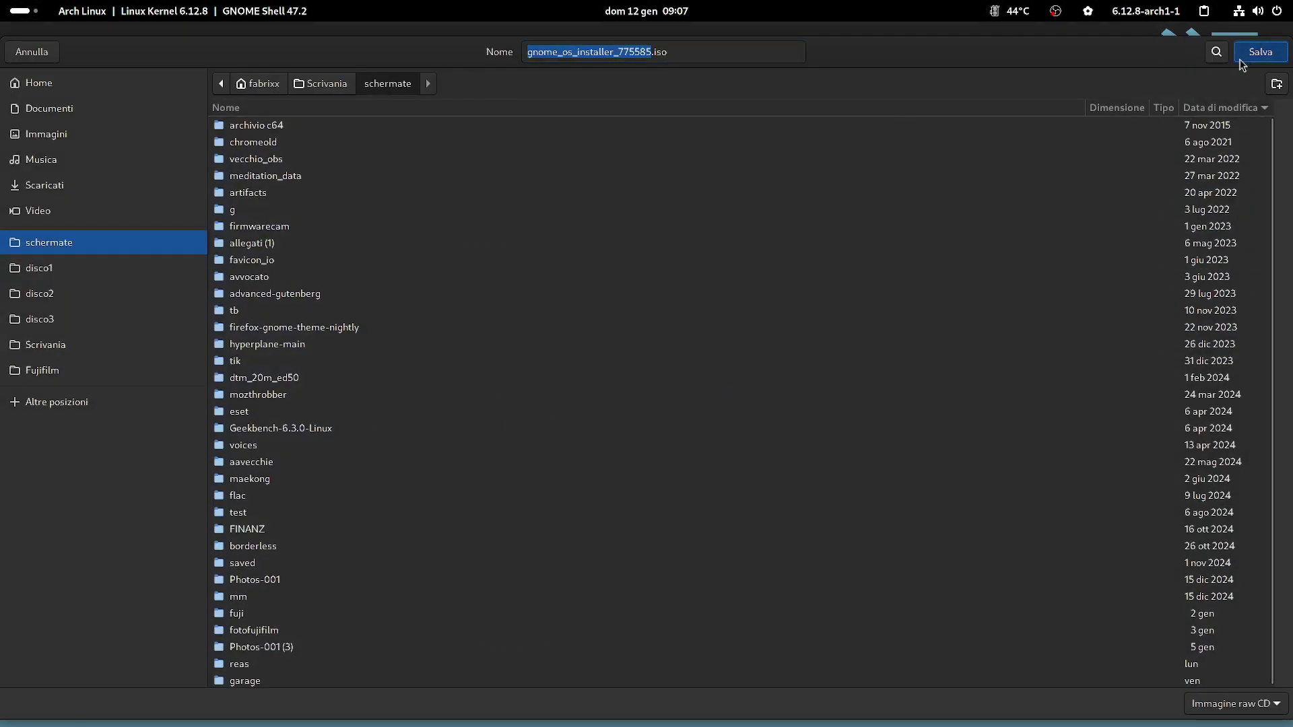
left_click(1241, 59)
left_click(913, 123)
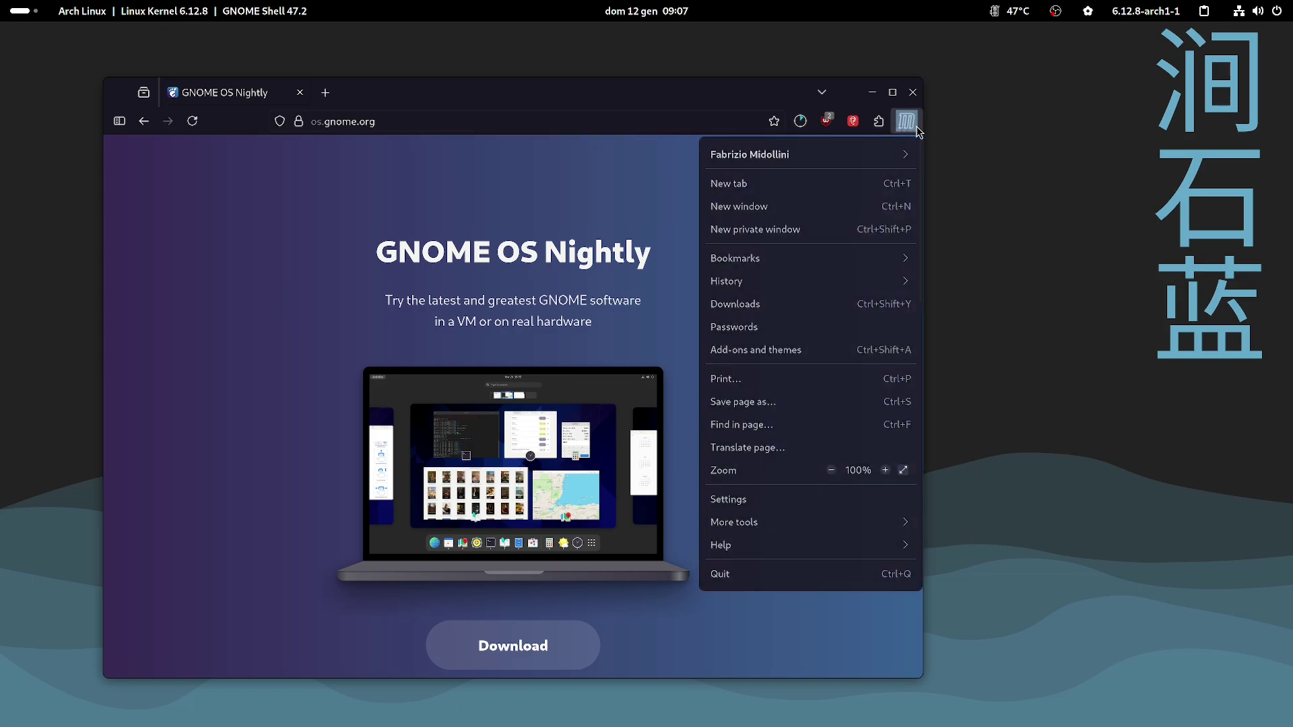
left_click(809, 568)
left_click(793, 315)
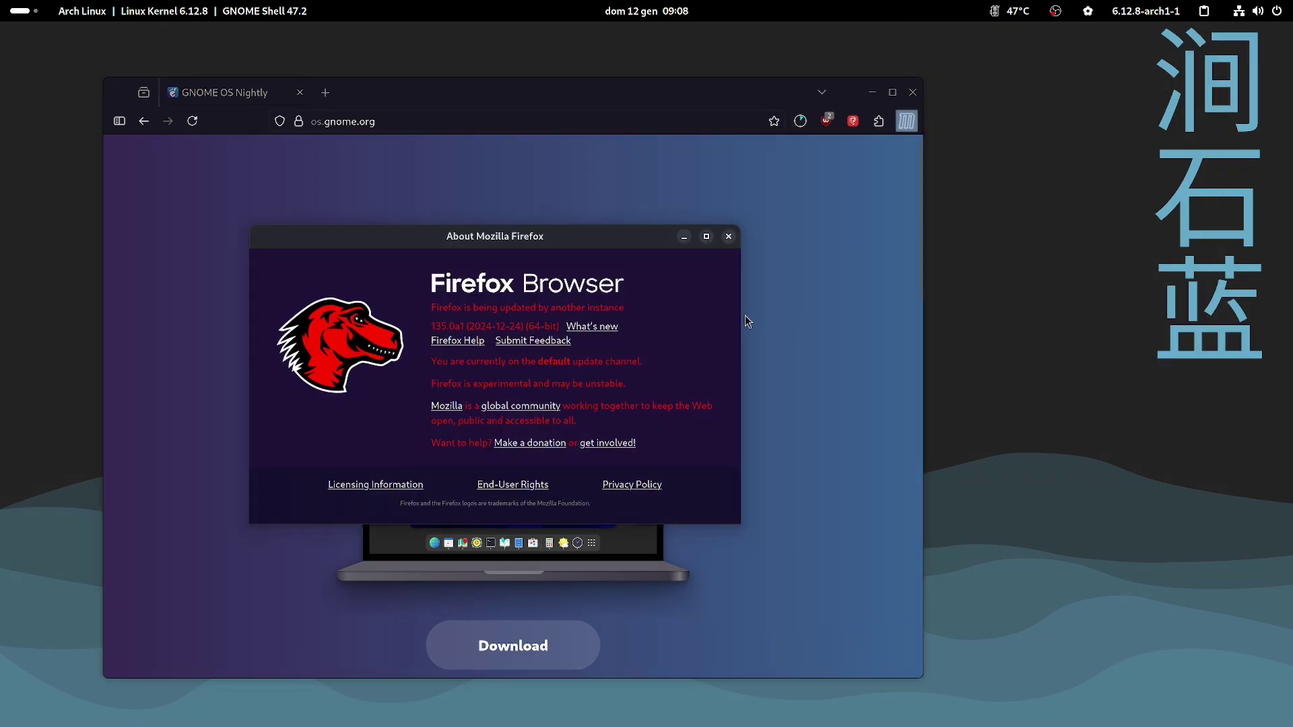
Step: Review the ISO in Firefox's download history, then briefly view system information in a terminal
key("super")
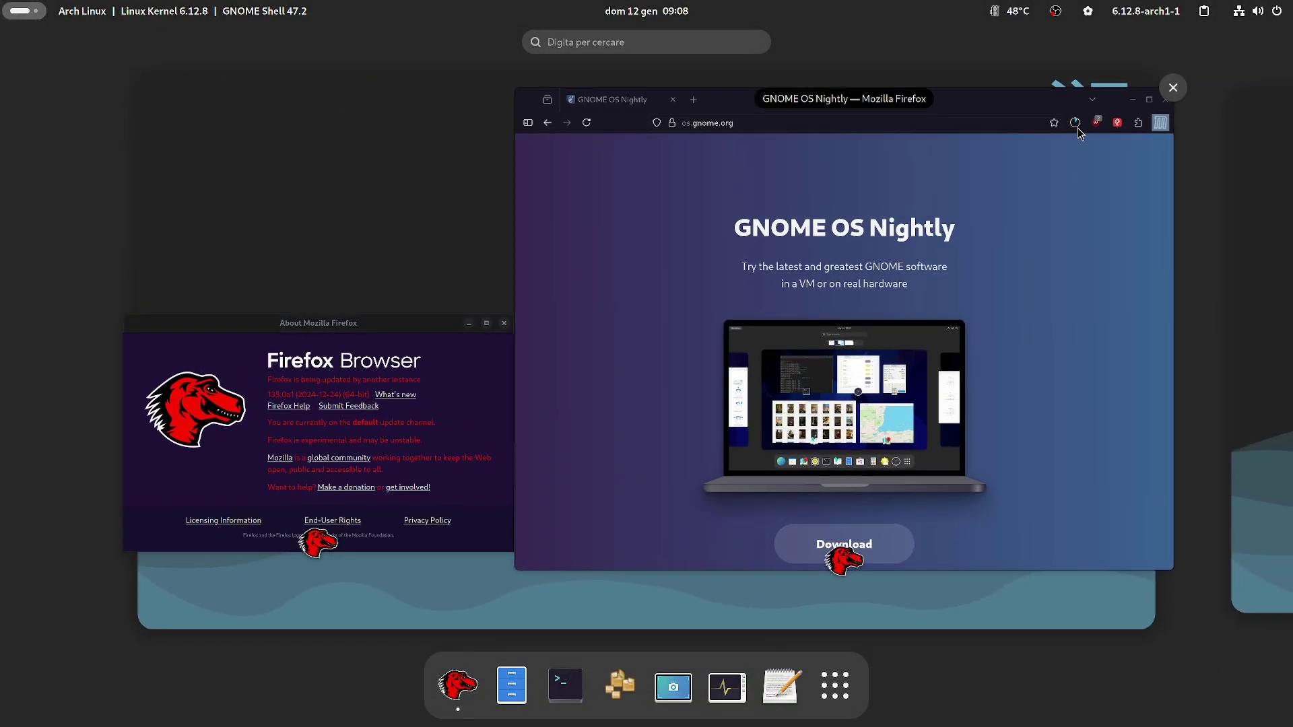
left_click(1078, 128)
left_click(801, 122)
left_click(565, 206)
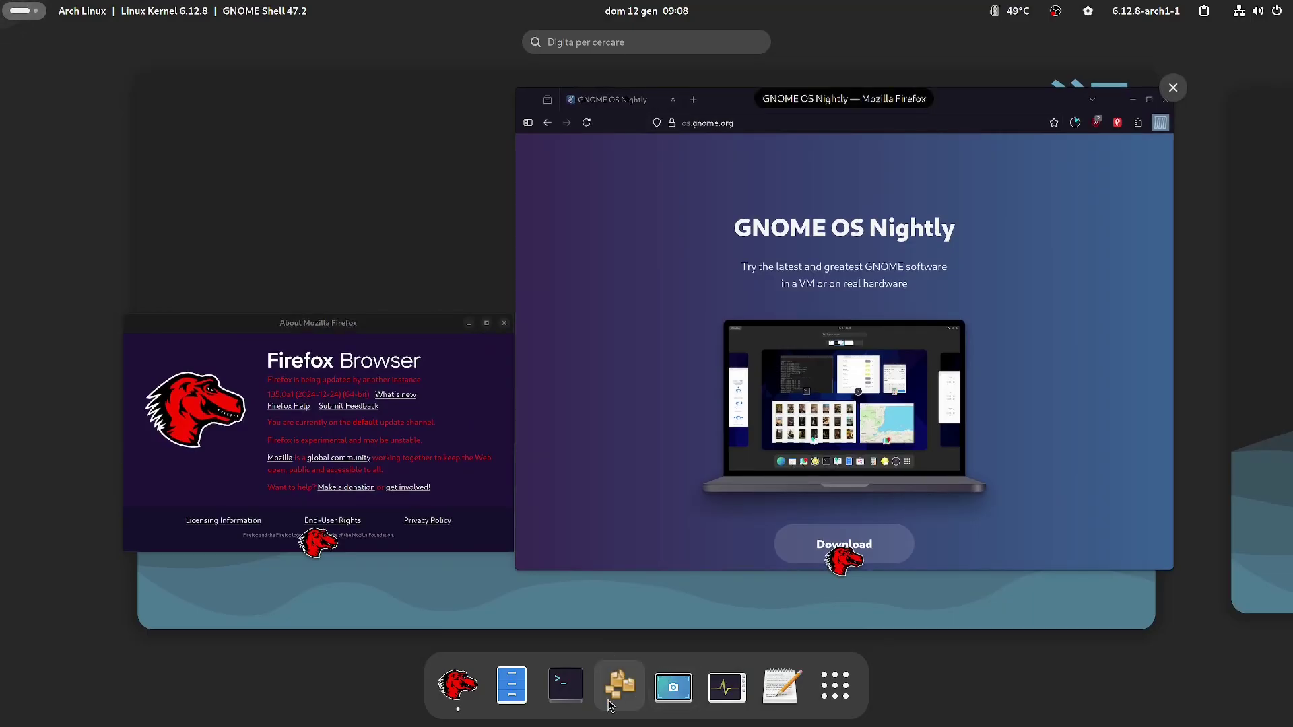
left_click(564, 686)
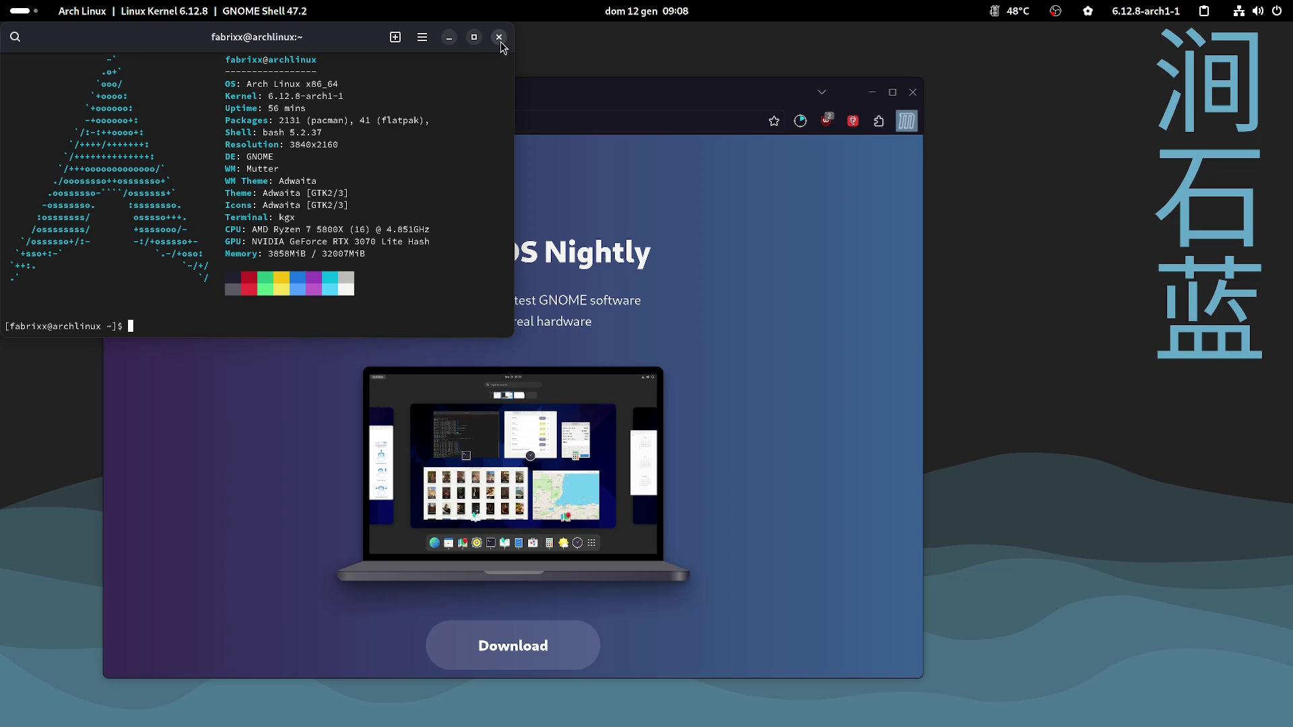
left_click(497, 37)
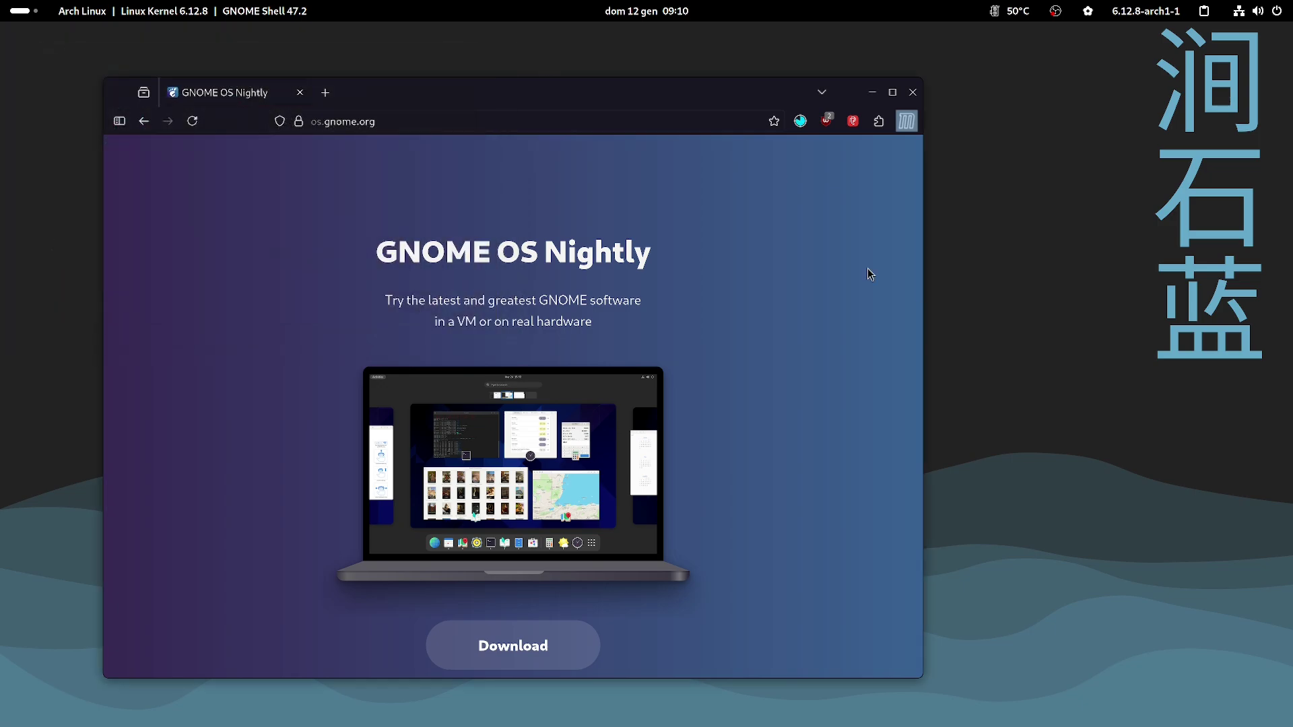
scroll(868, 273, "down", 10)
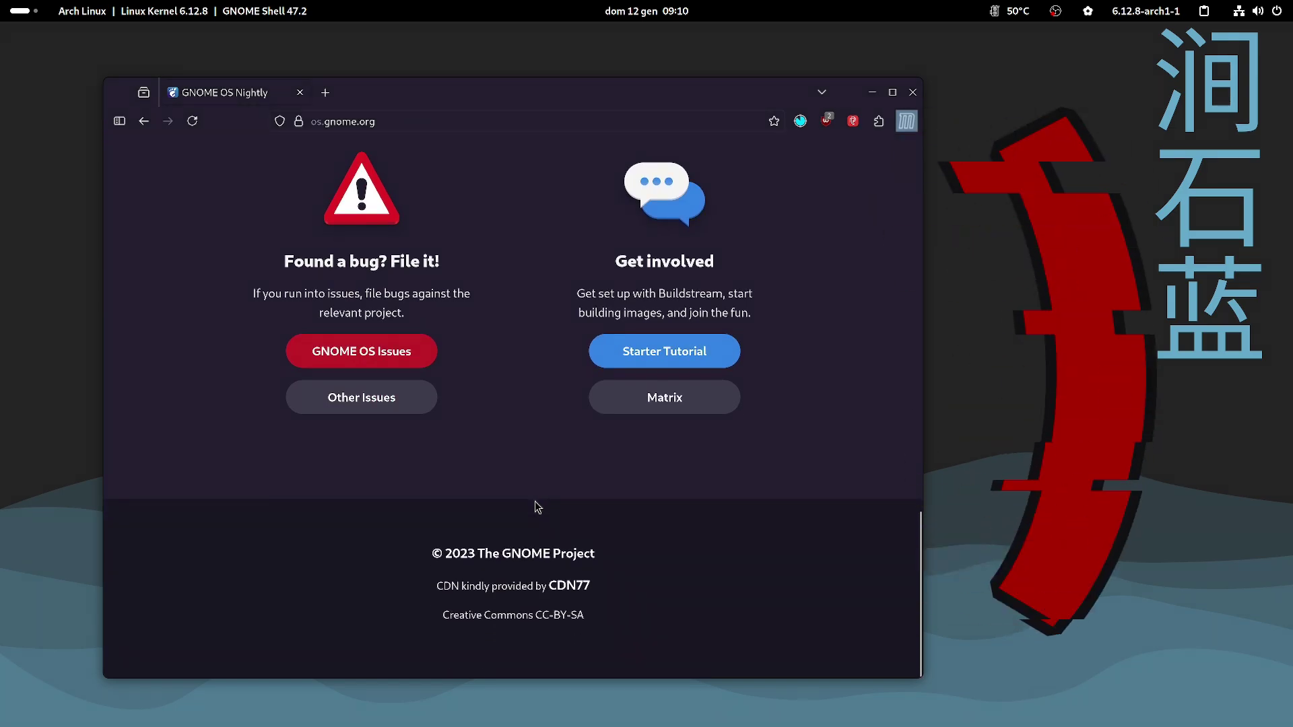
scroll(514, 365, "up", 5)
scroll(513, 367, "up", 5)
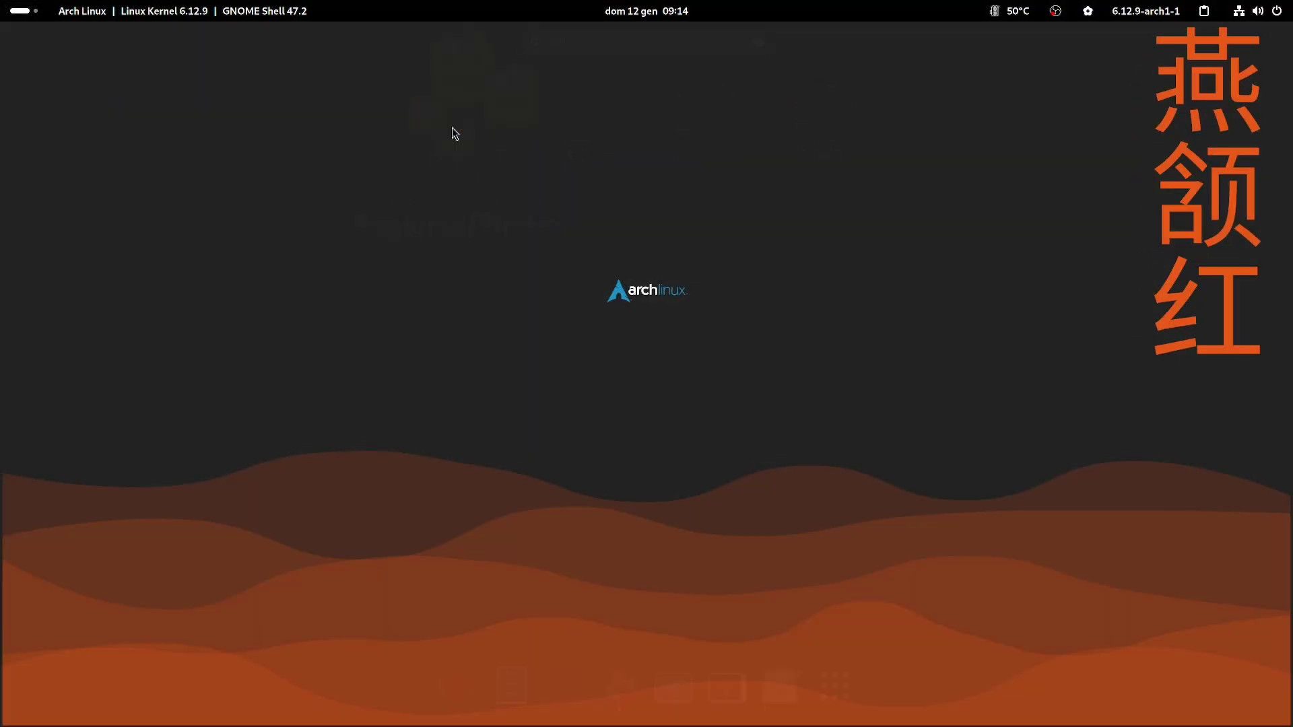
Step: Launch Boxes and create a GNOME OS Nightly VM from gnome_os_installer_775585.iso
key("super")
type("bo")
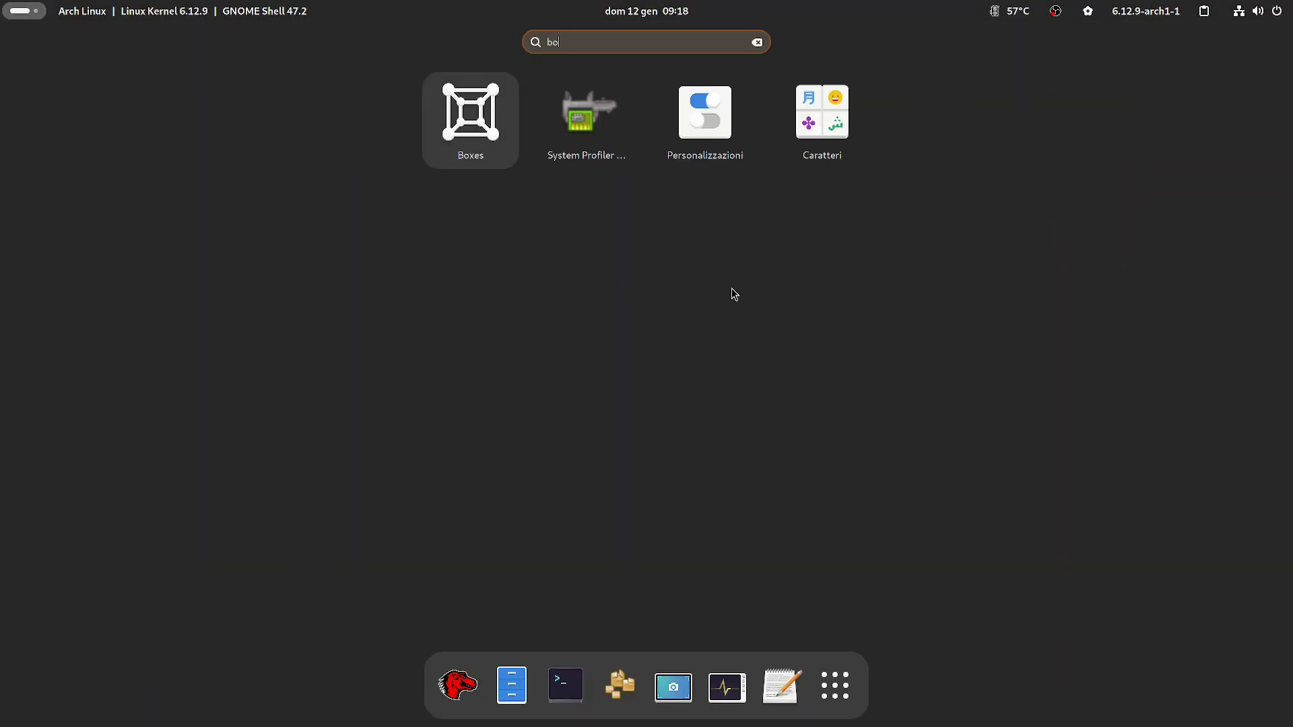
left_click(471, 126)
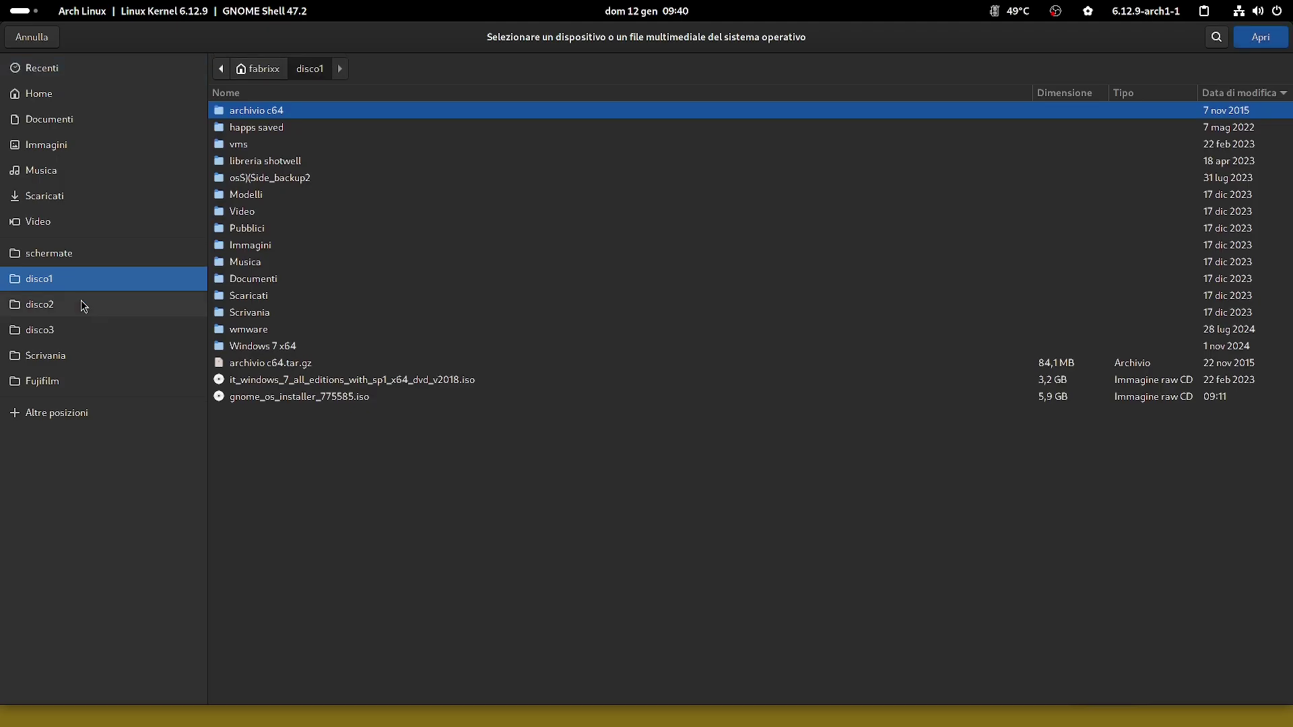
double_click(273, 396)
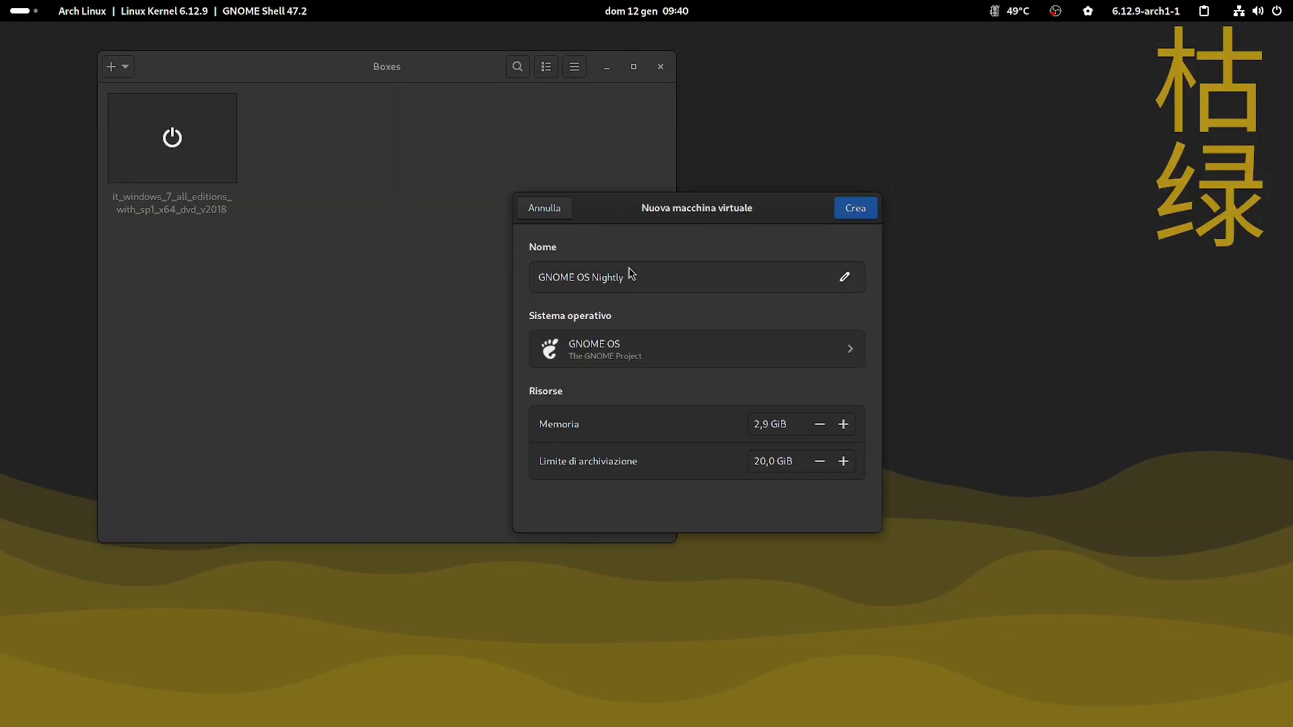
left_click(858, 213)
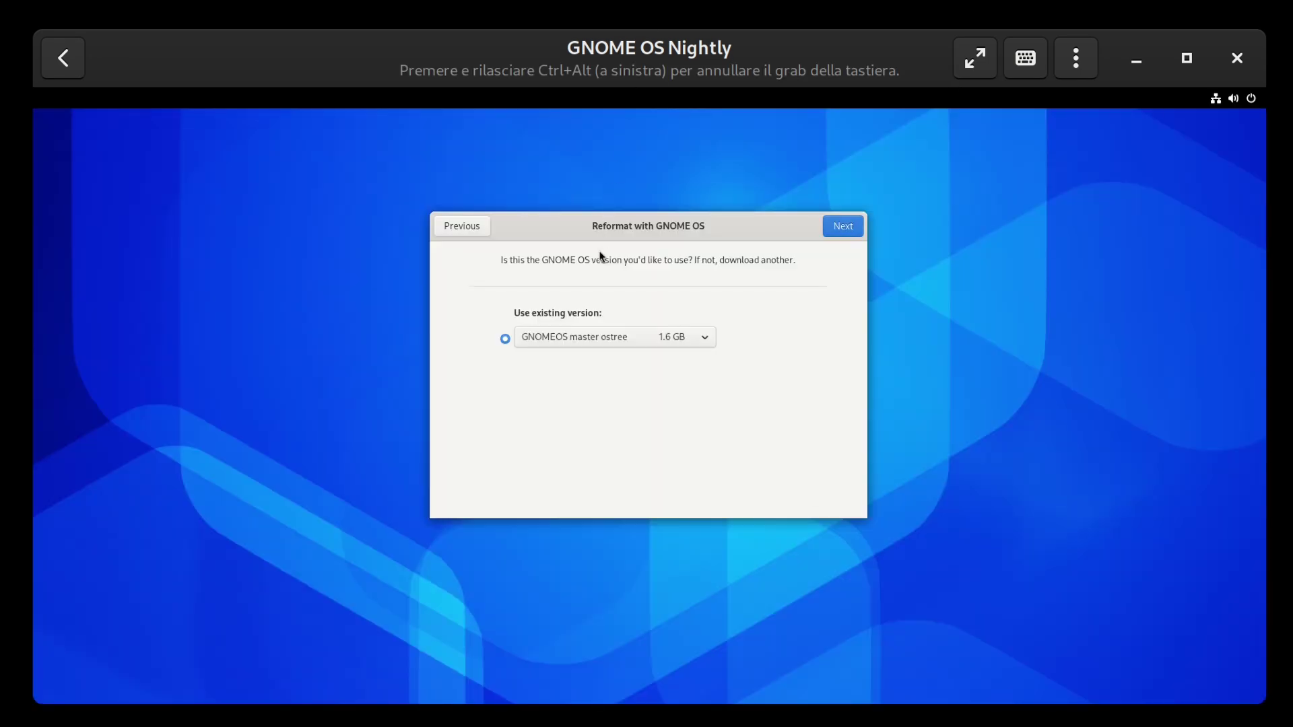
Step: Choose the 'GNOMEOS master sysupdate' version, agree to erase the disk, reformat it and power off
left_click(626, 338)
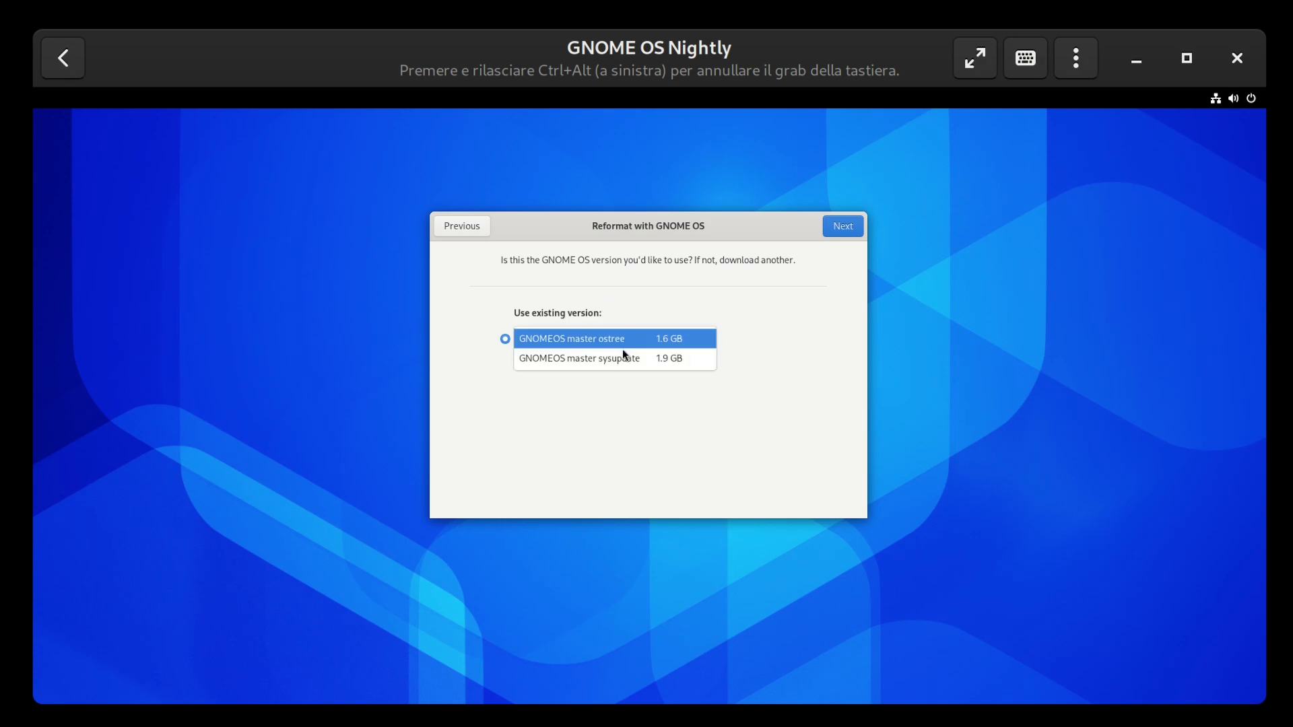
left_click(622, 368)
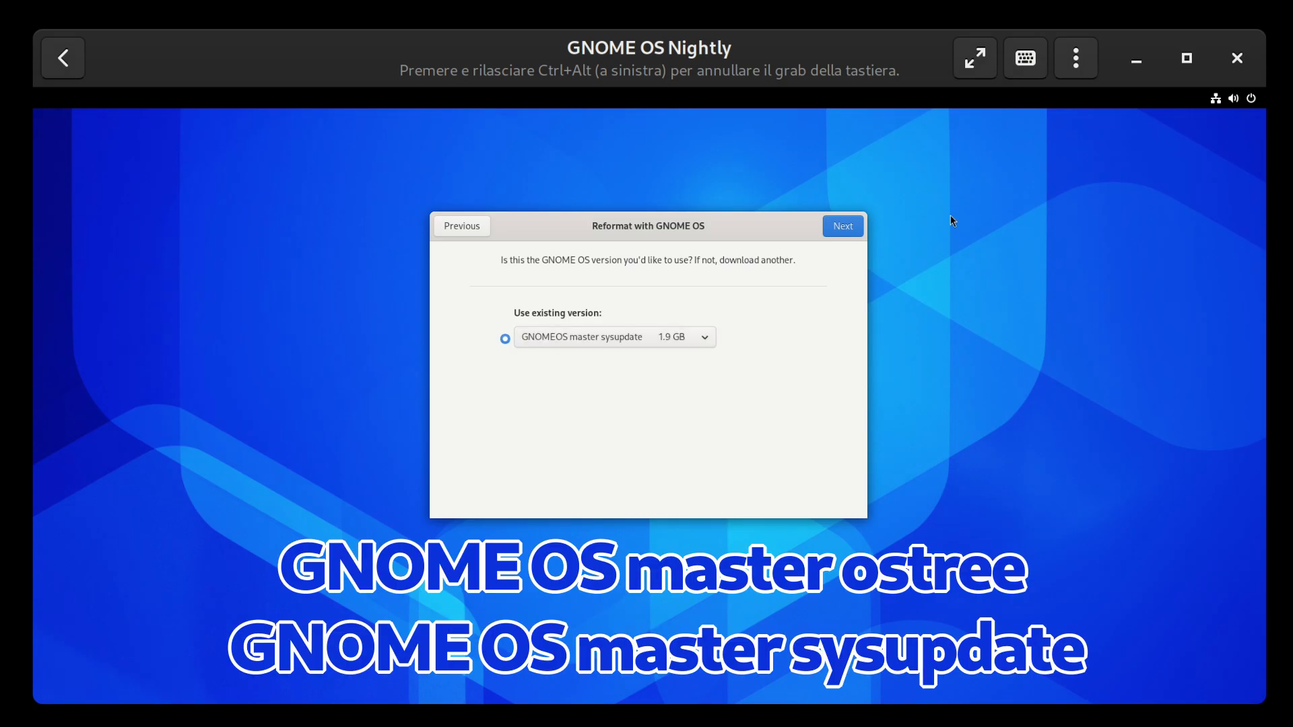
left_click(837, 227)
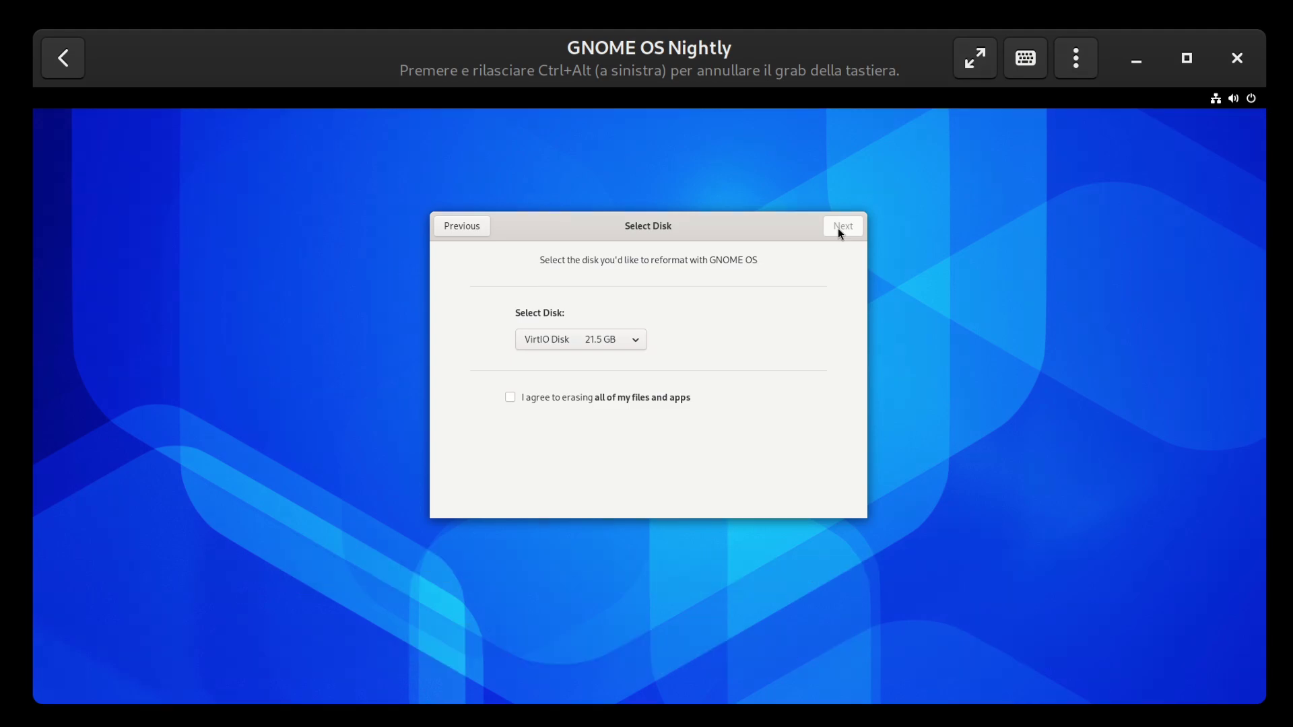
left_click(628, 403)
left_click(854, 231)
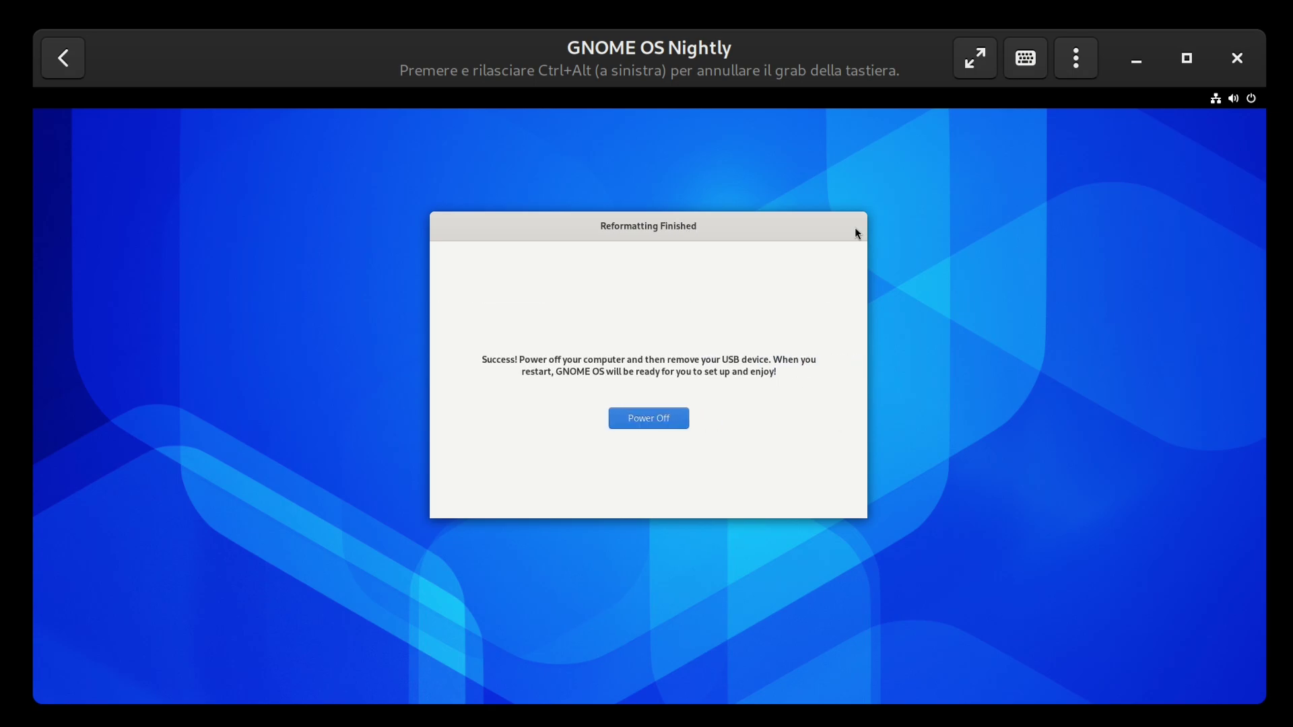
left_click(652, 424)
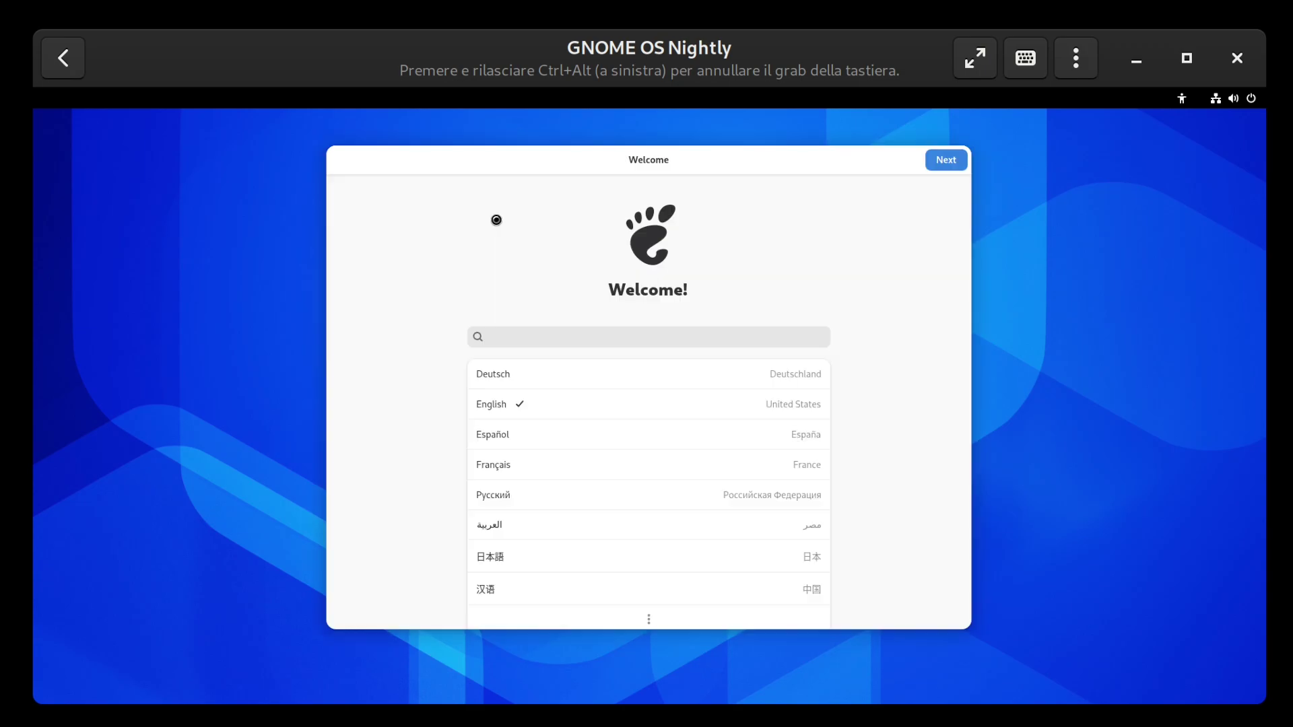
Step: Complete first-run setup keeping English, US layout and time zone, set the password and start using GNOME OS
left_click(950, 158)
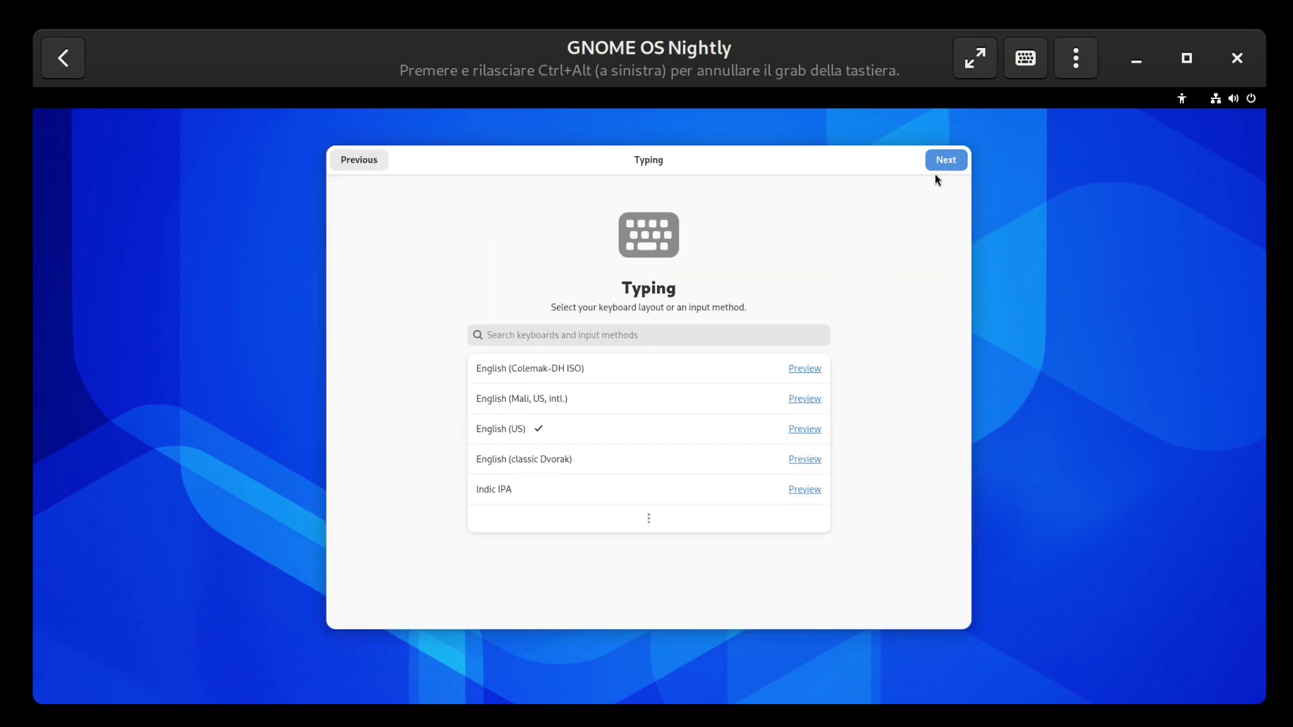
left_click(946, 160)
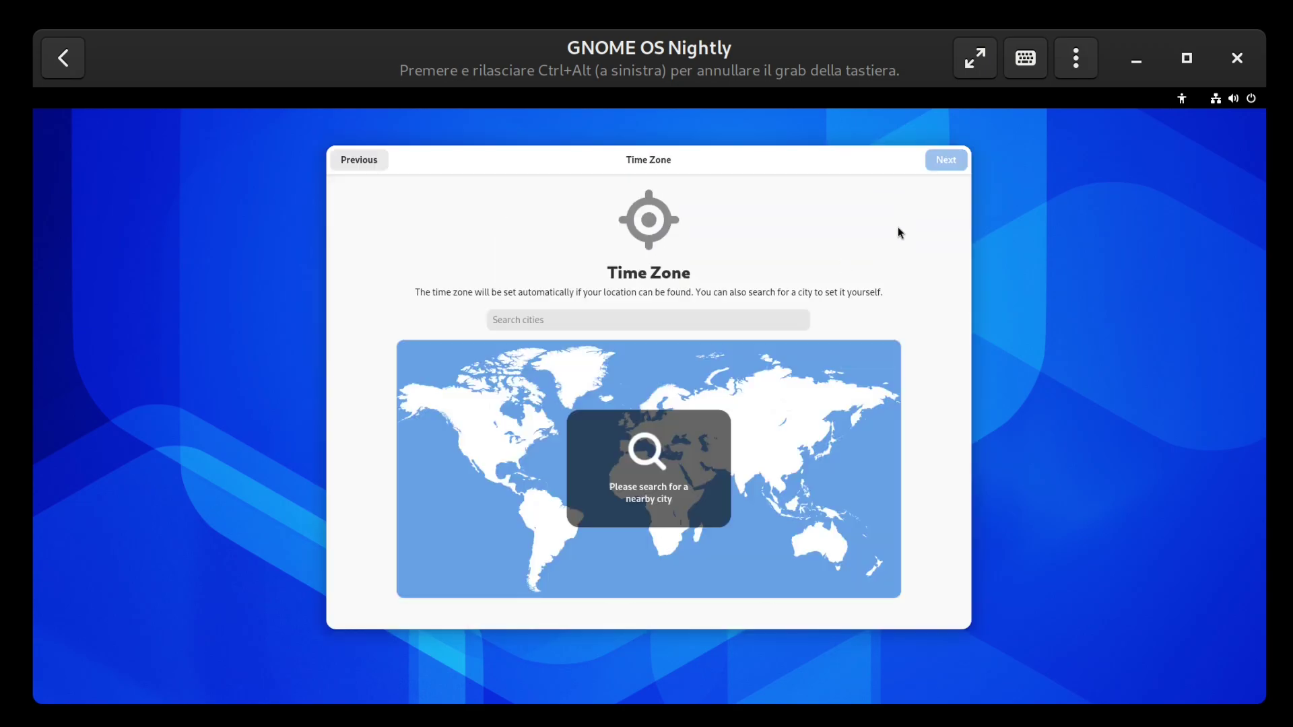
left_click(956, 159)
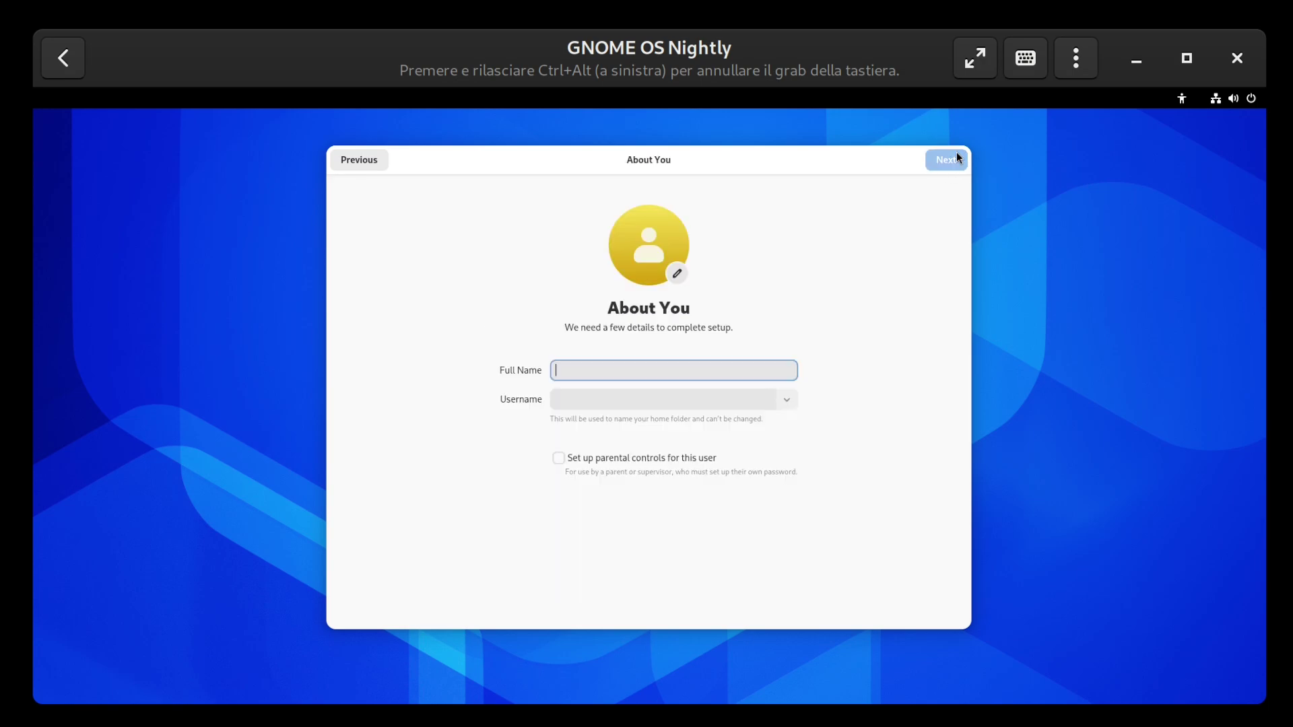
type("o")
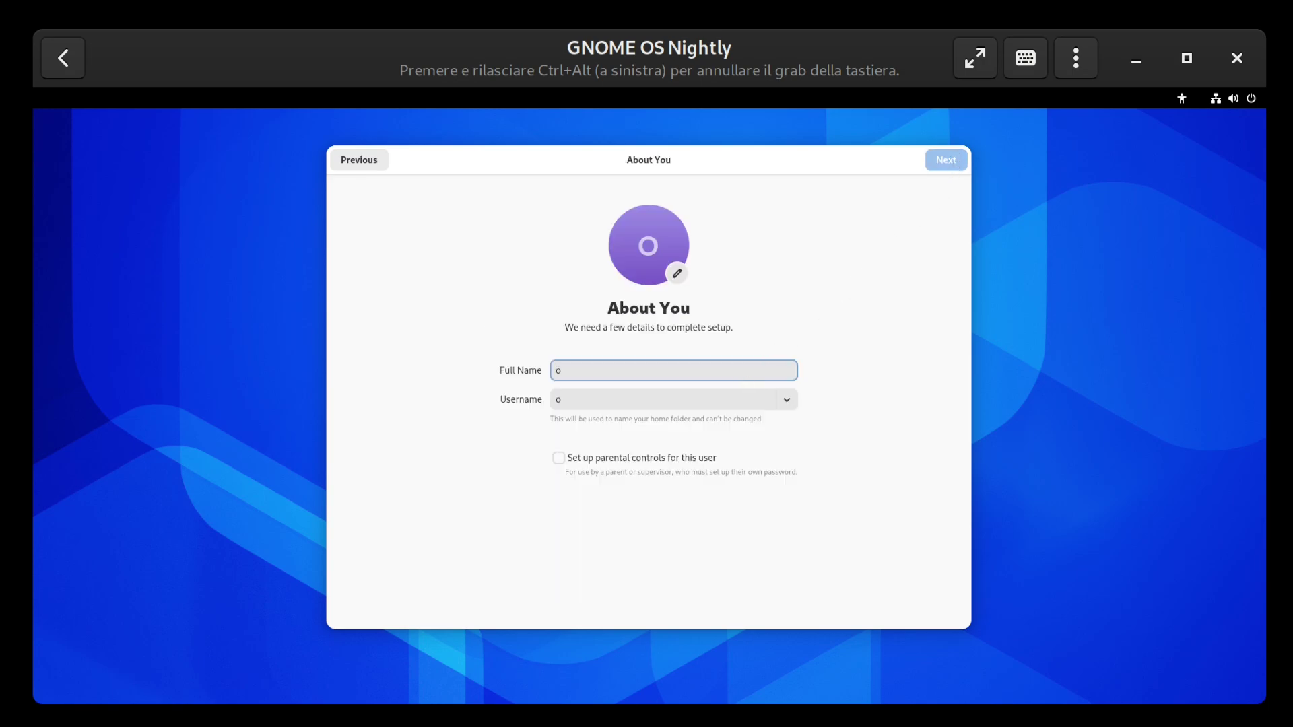
type("ss")
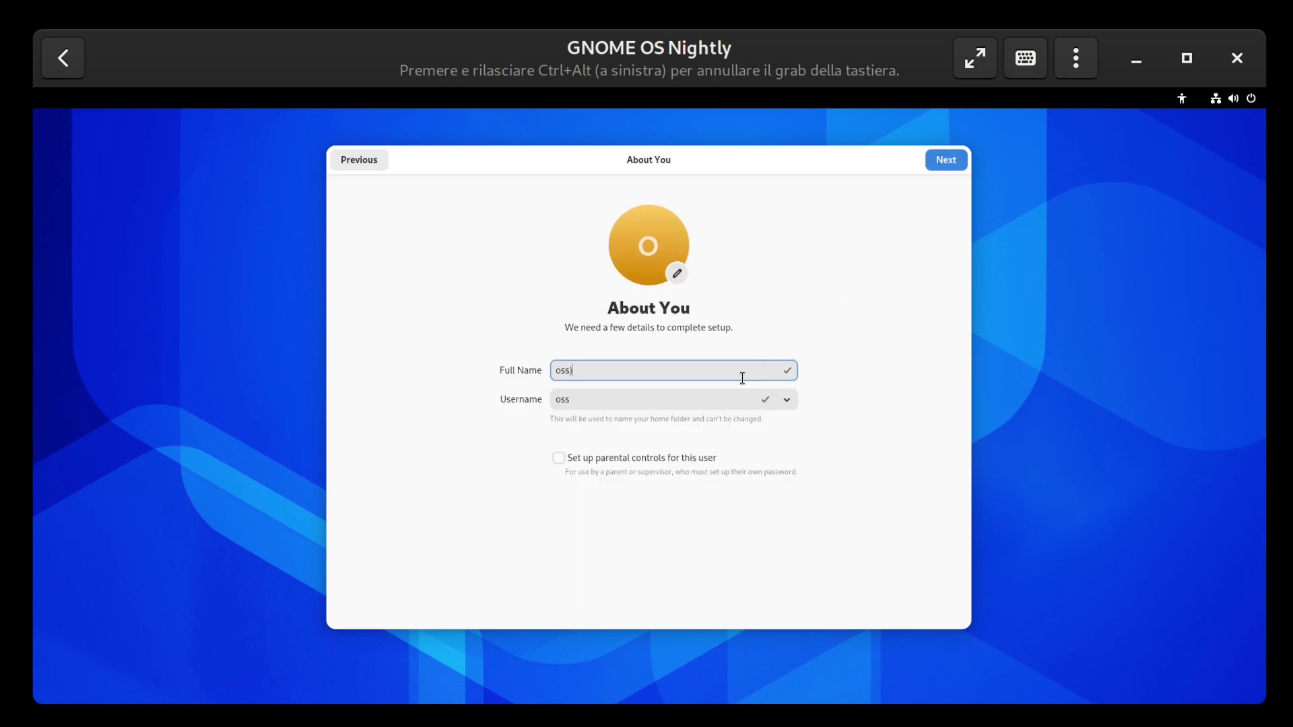
left_click(946, 162)
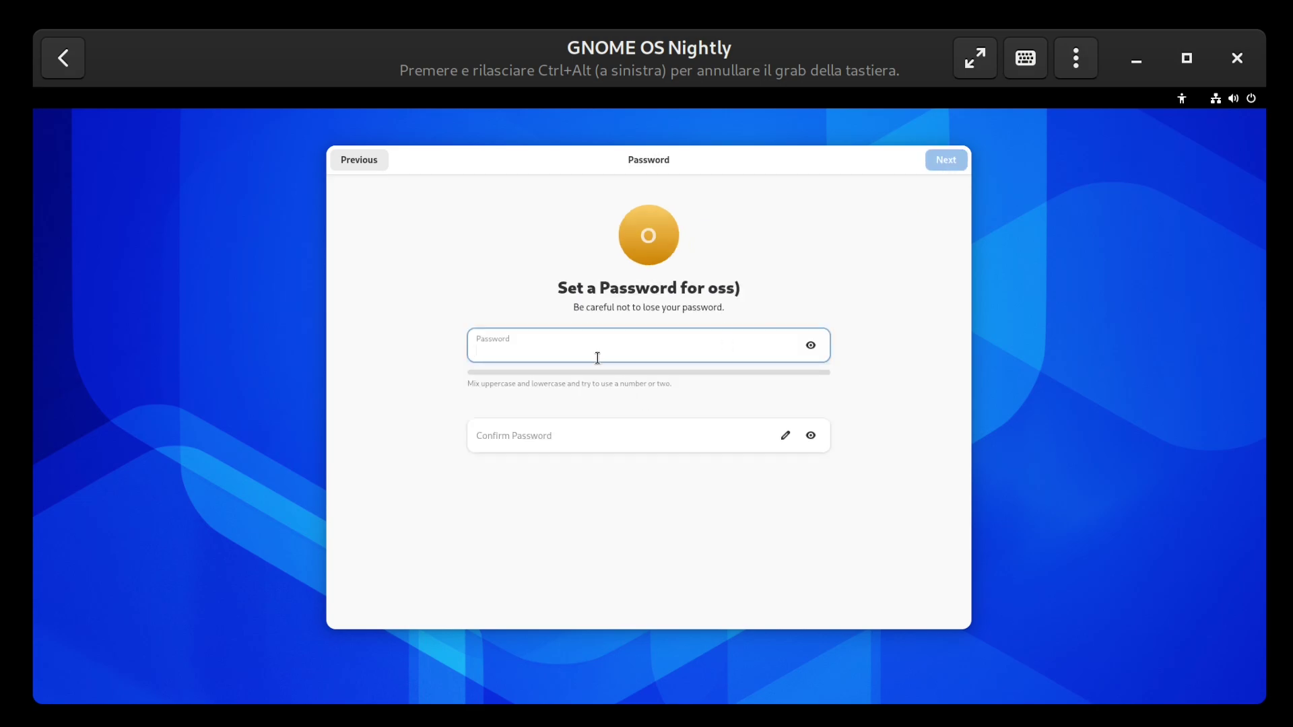
type("•••••••")
key("Tab")
type("•••••••")
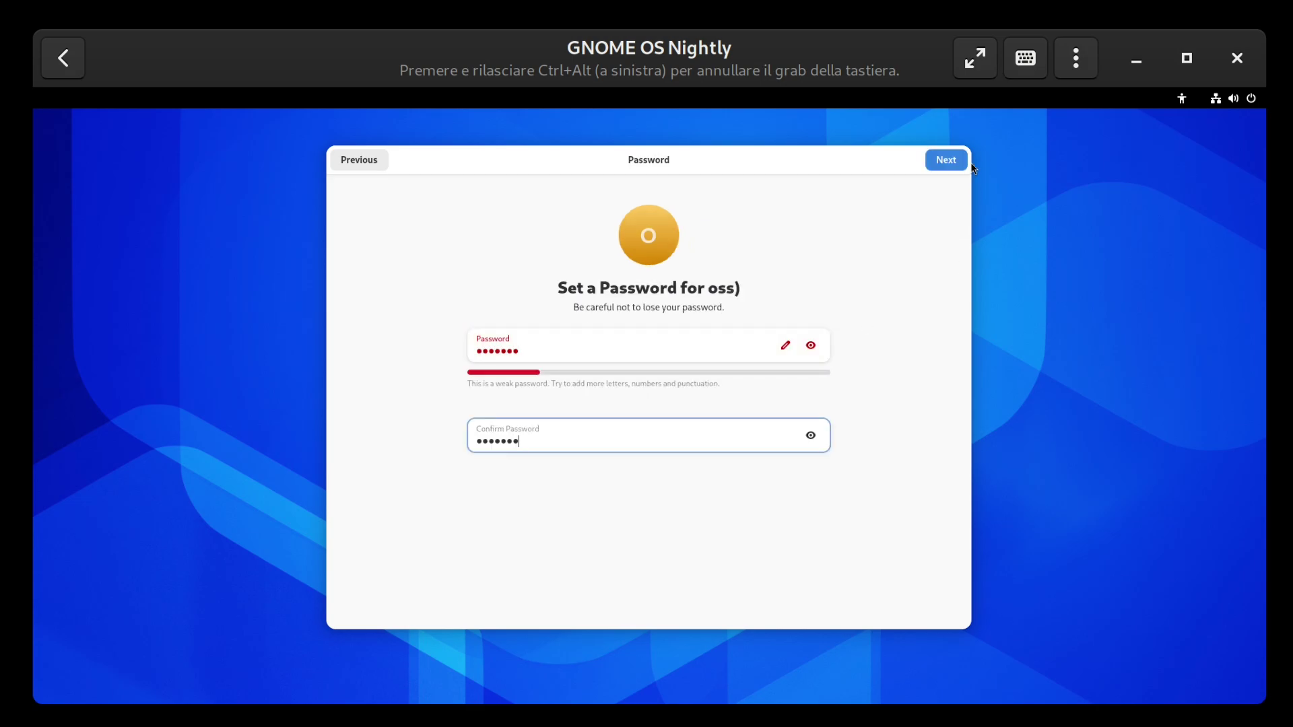
left_click(936, 166)
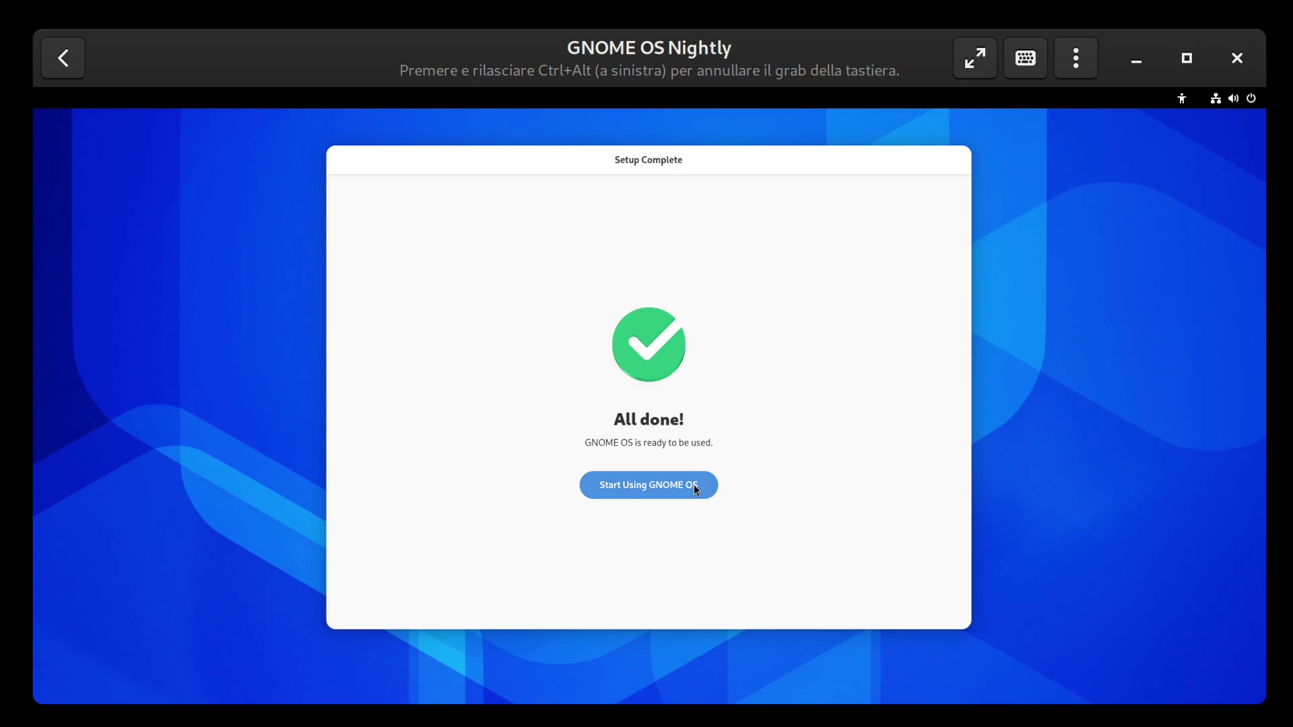
left_click(694, 484)
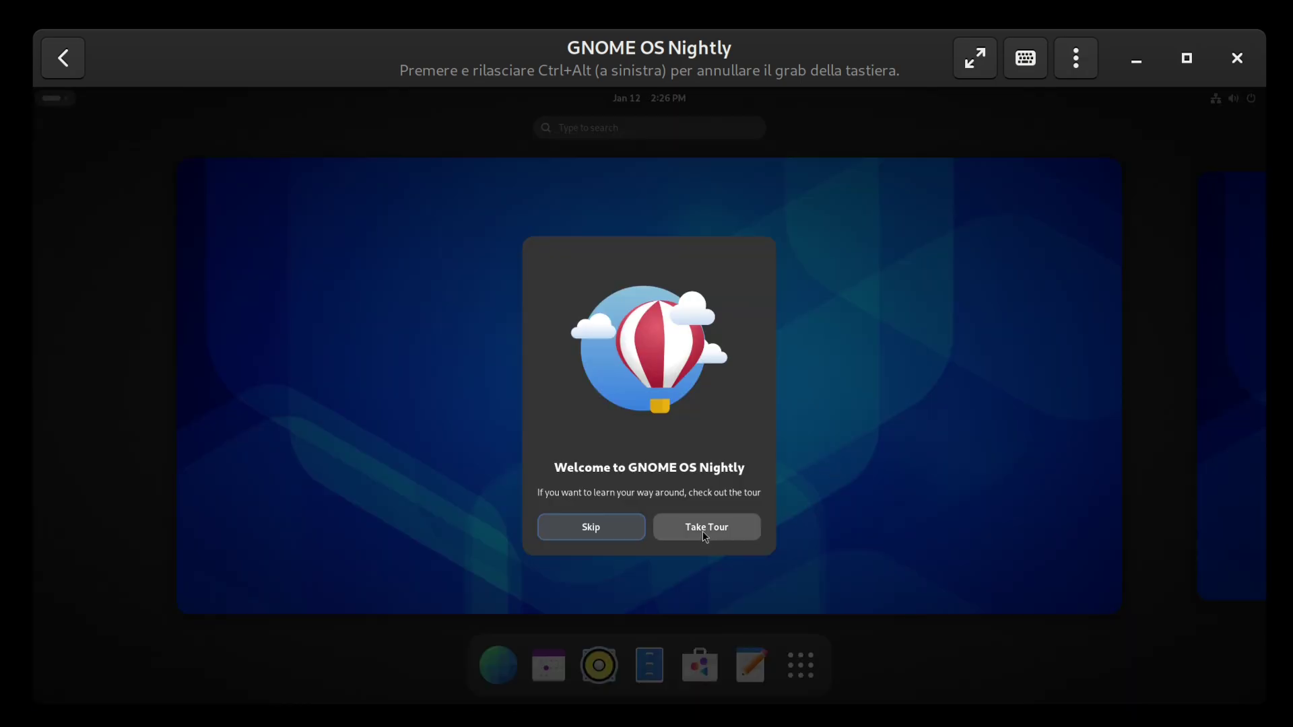
Step: Go through the welcome tour, close it, and launch Settings from the desktop context menu
left_click(705, 528)
left_click(630, 398)
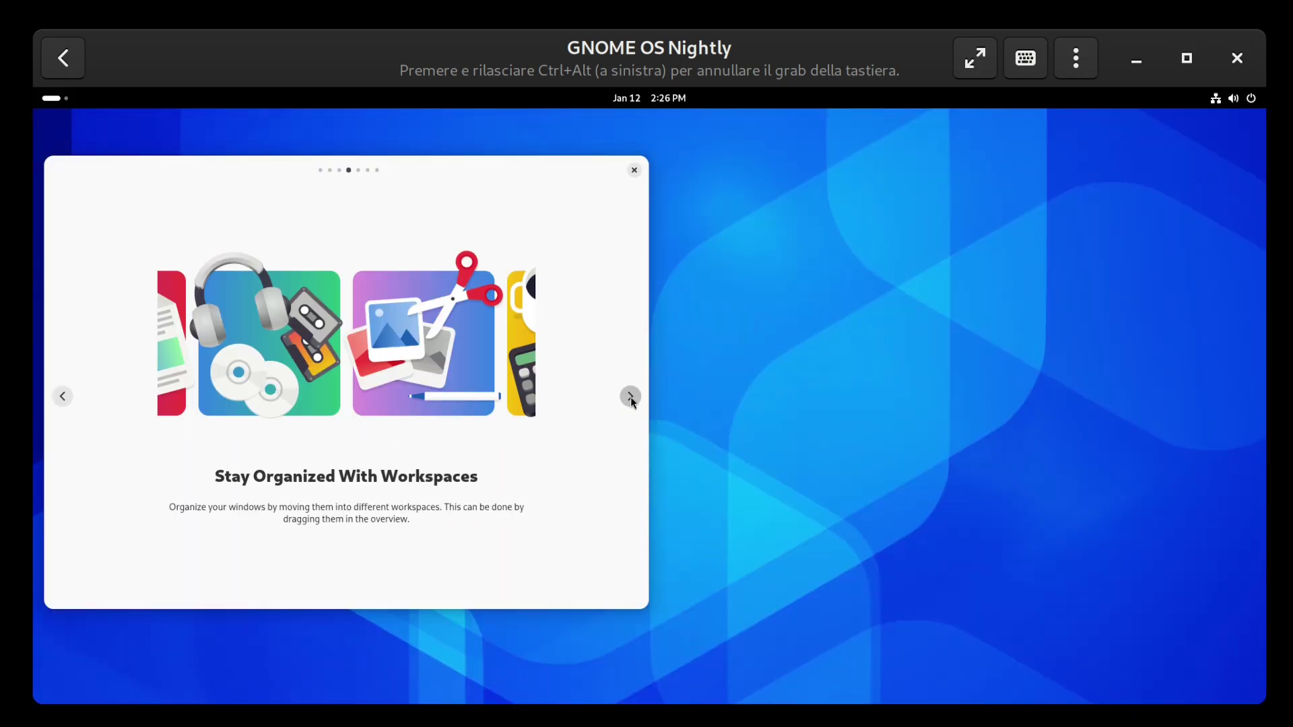
left_click(630, 398)
left_click(631, 398)
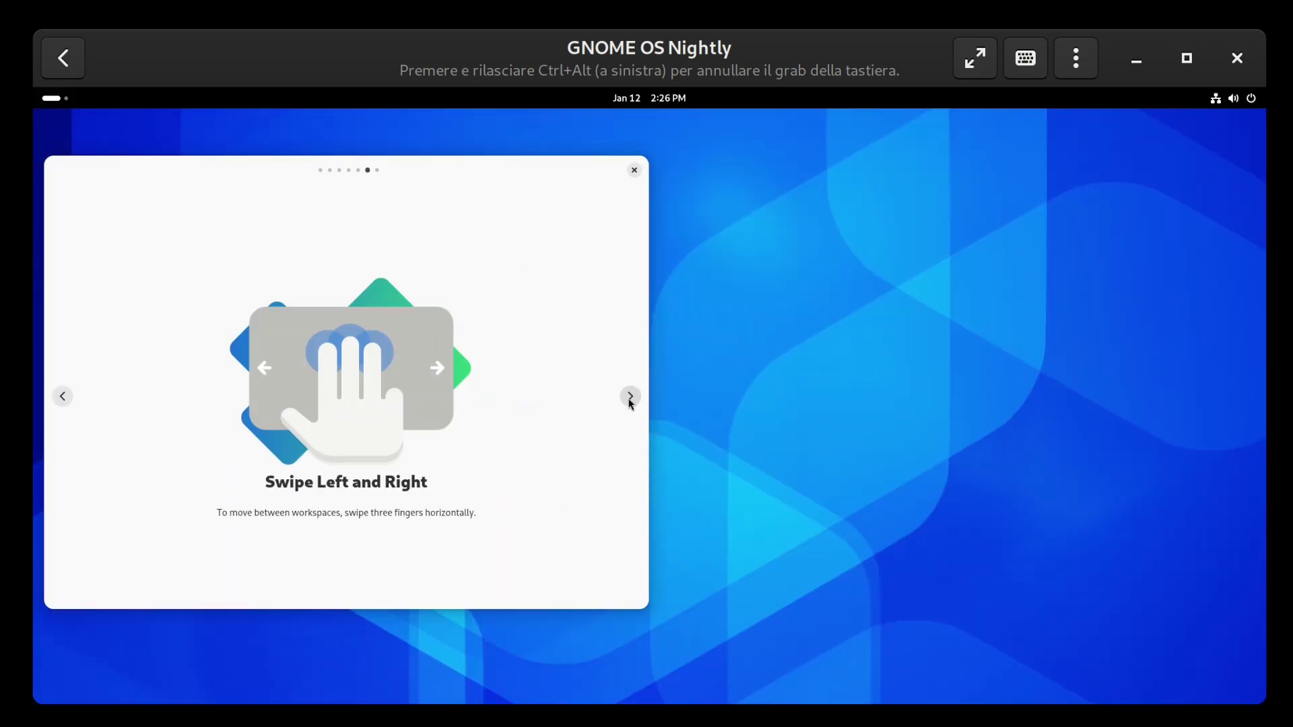
left_click(636, 173)
right_click(642, 288)
left_click(689, 365)
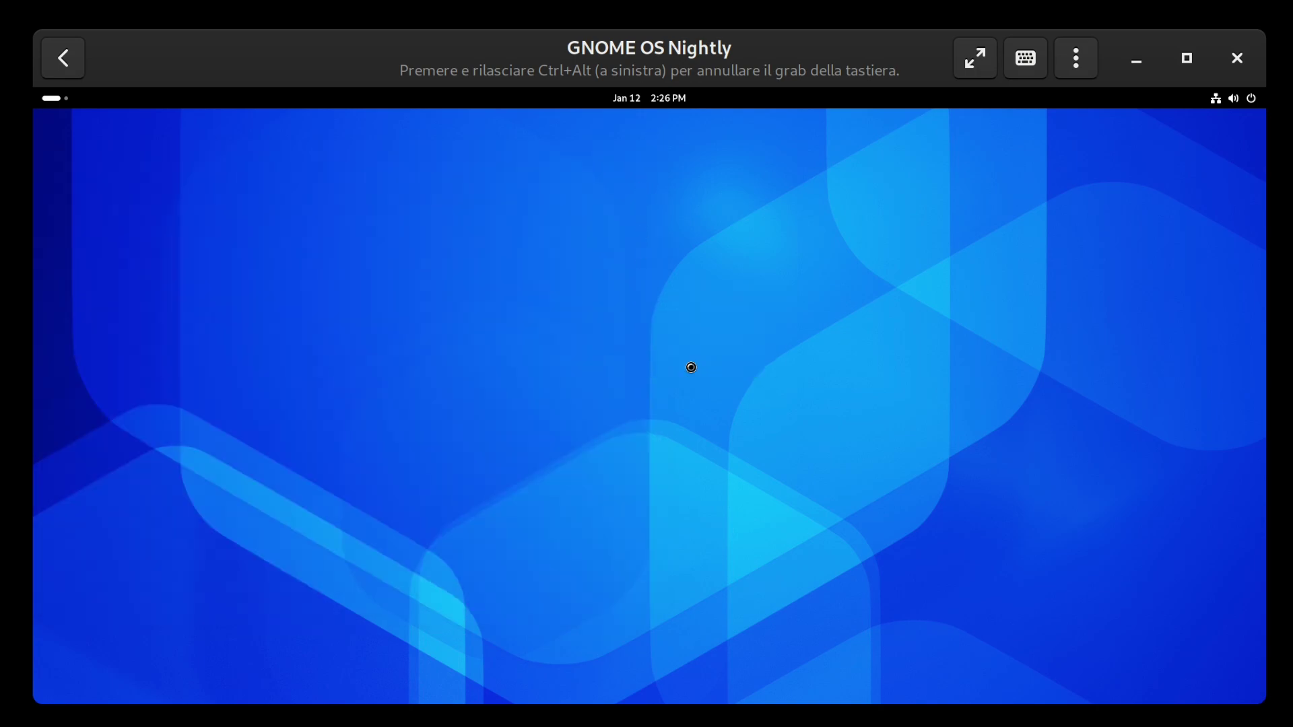
Step: View System > About and the System Details dialog (GNOME 48, Linux 6.12.5), then close it
left_click(401, 274)
scroll(430, 456, "down", 4)
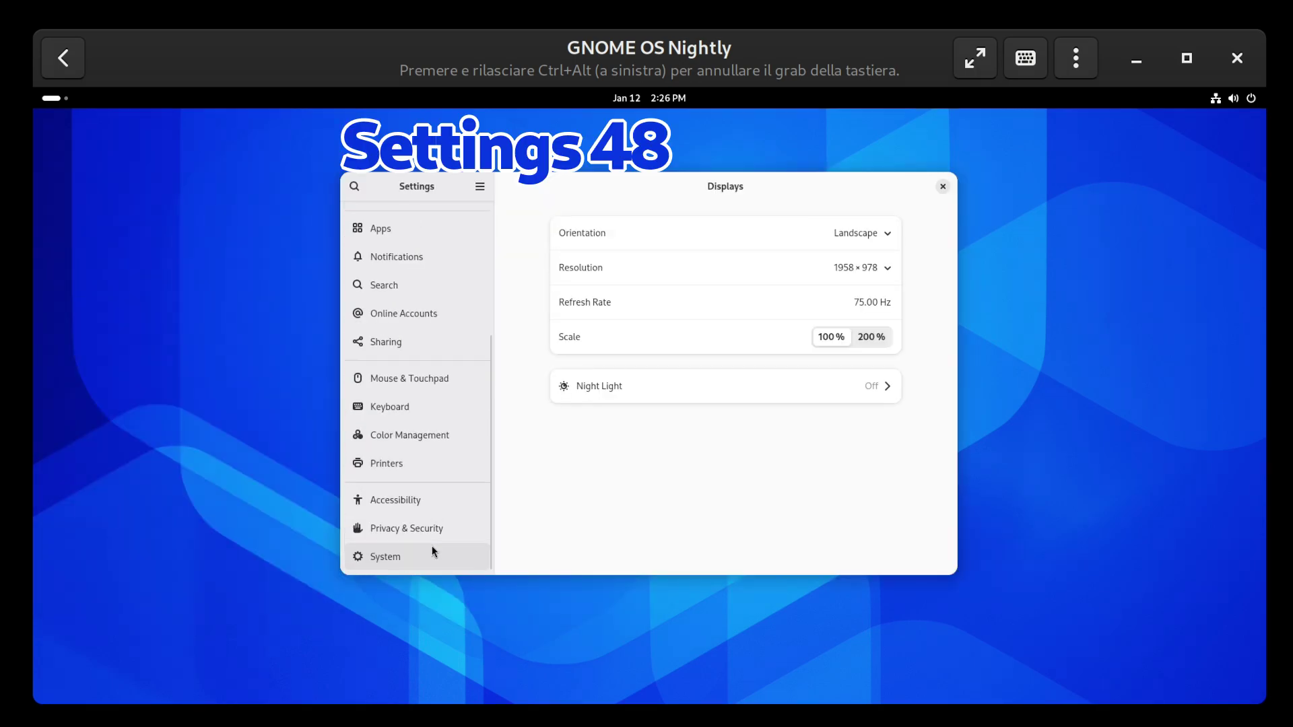
left_click(425, 557)
left_click(768, 404)
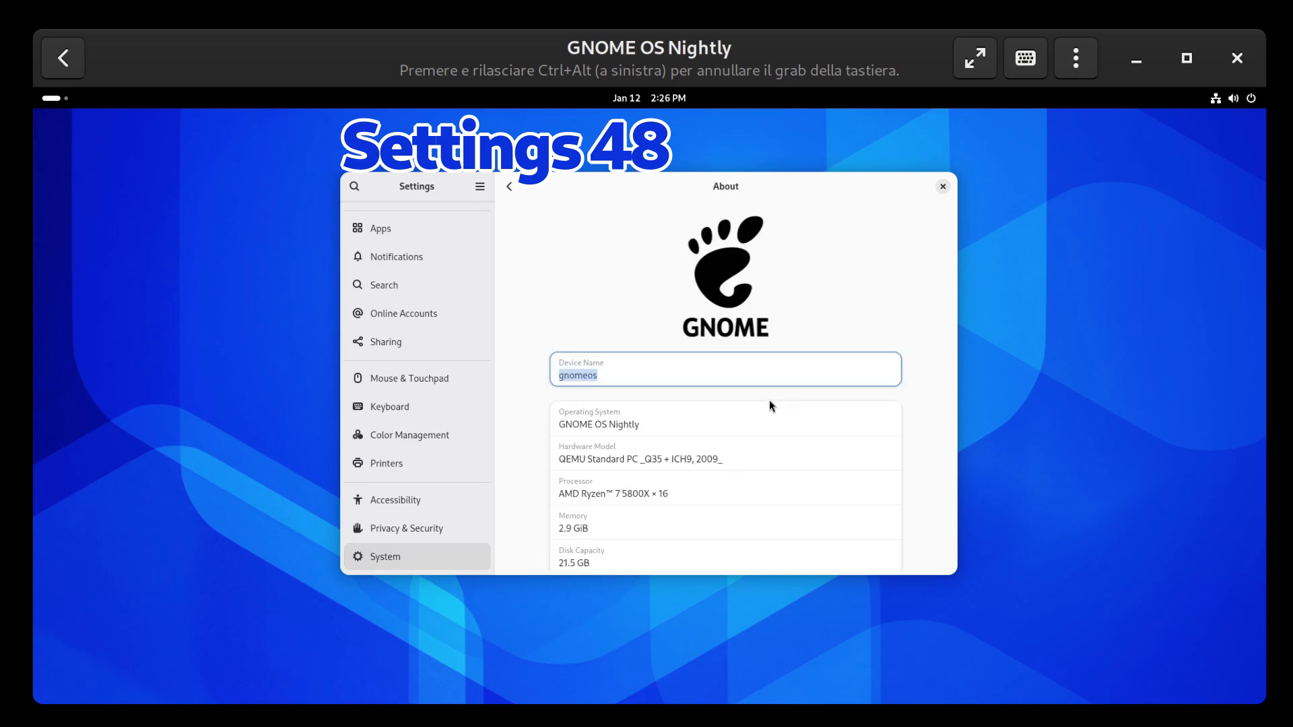
scroll(786, 448, "down", 1)
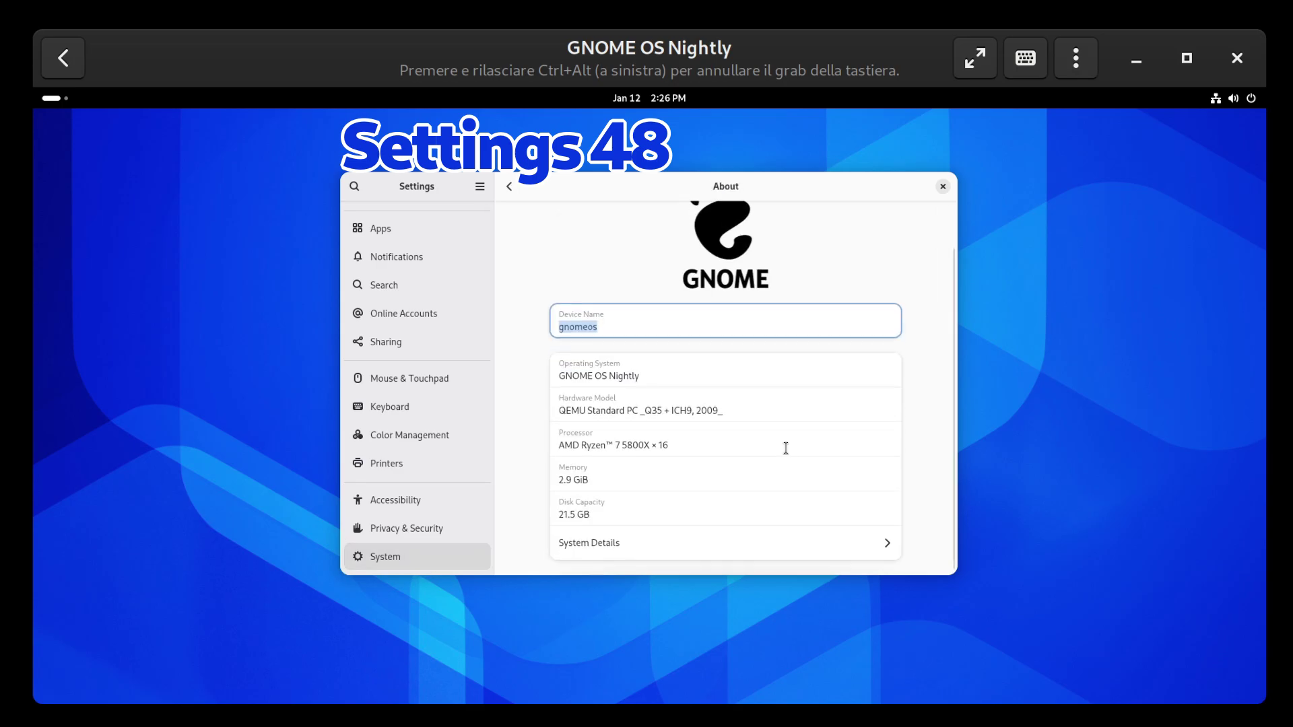
left_click(787, 543)
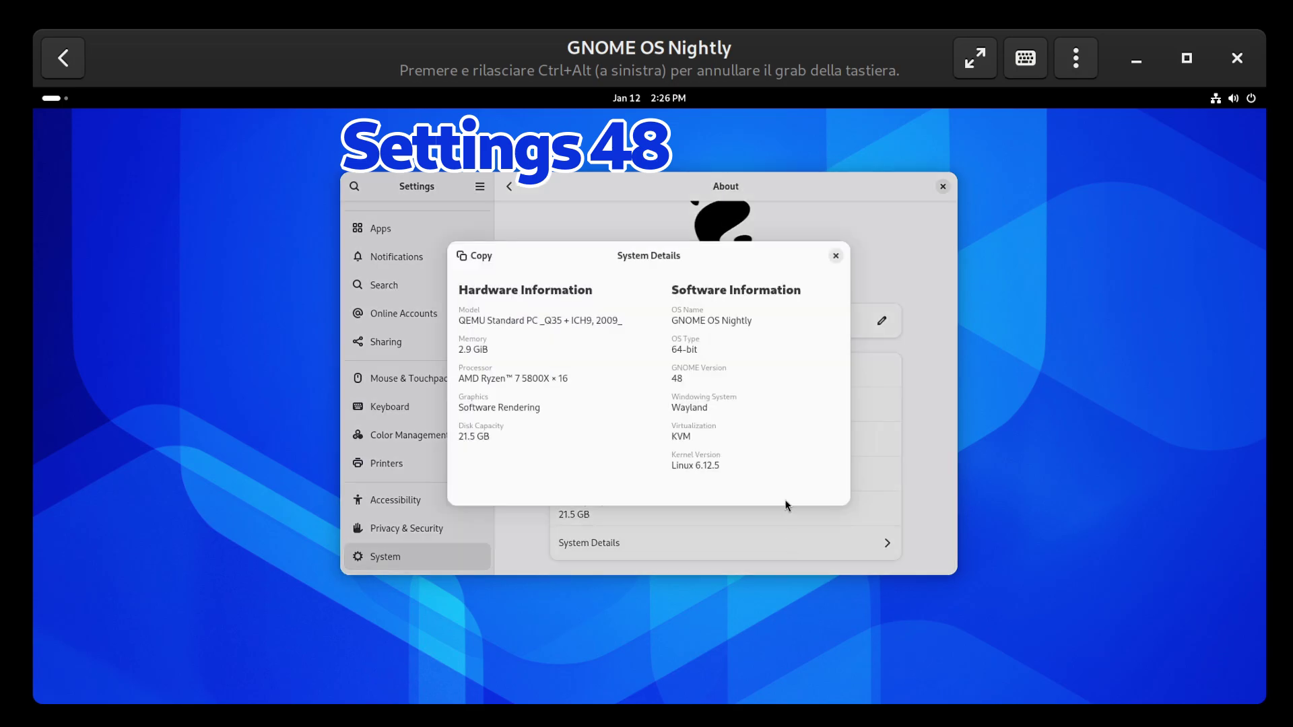
left_click(56, 102)
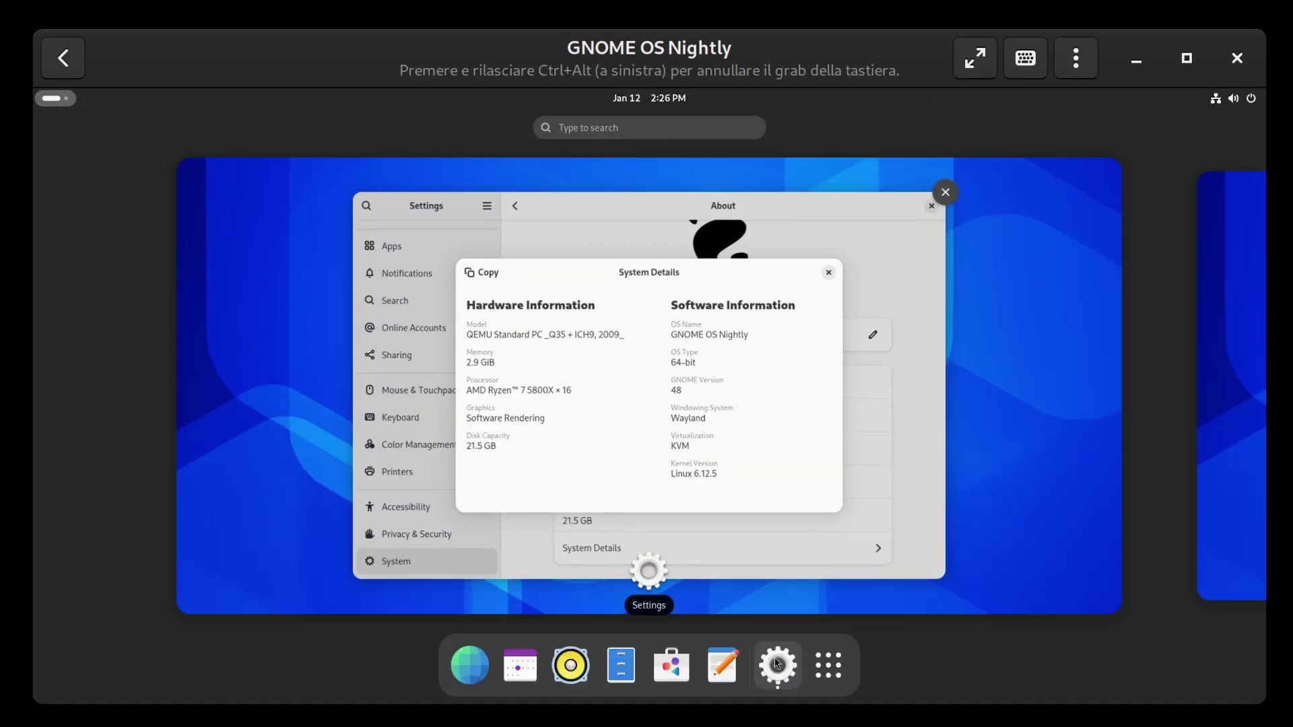
left_click(756, 584)
left_click(834, 256)
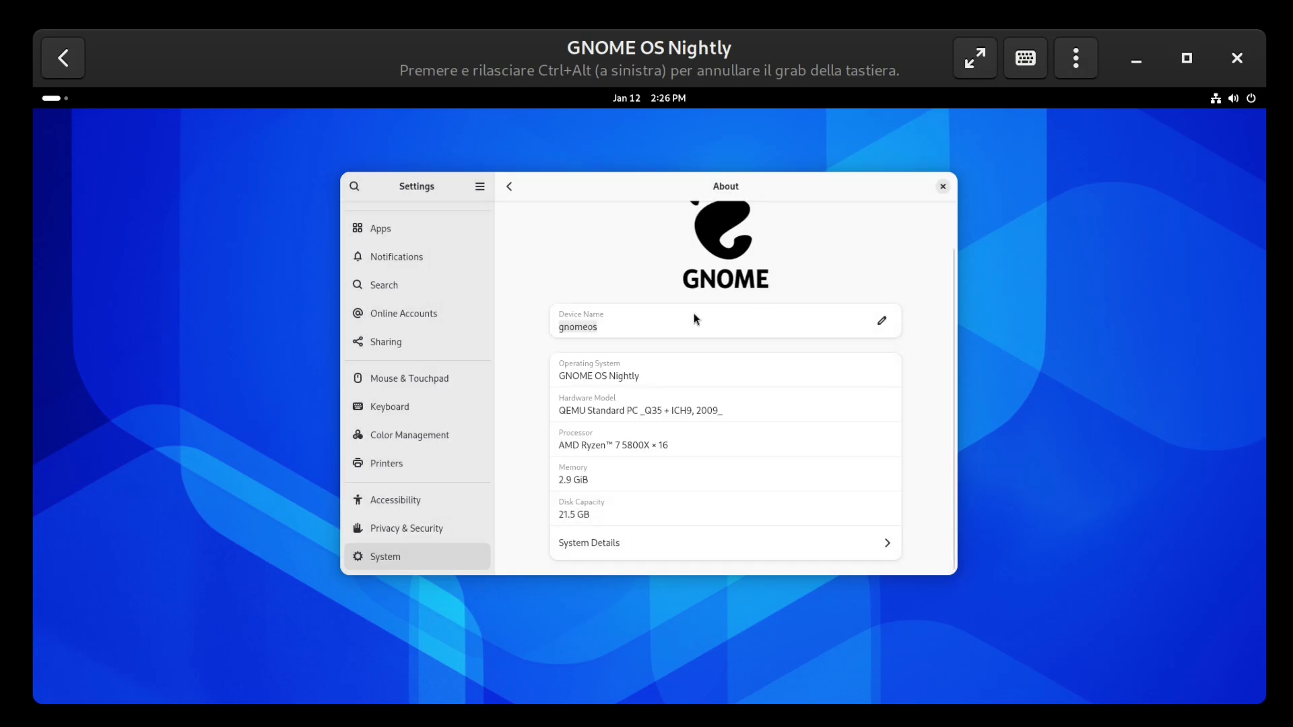
scroll(421, 461, "up", 1)
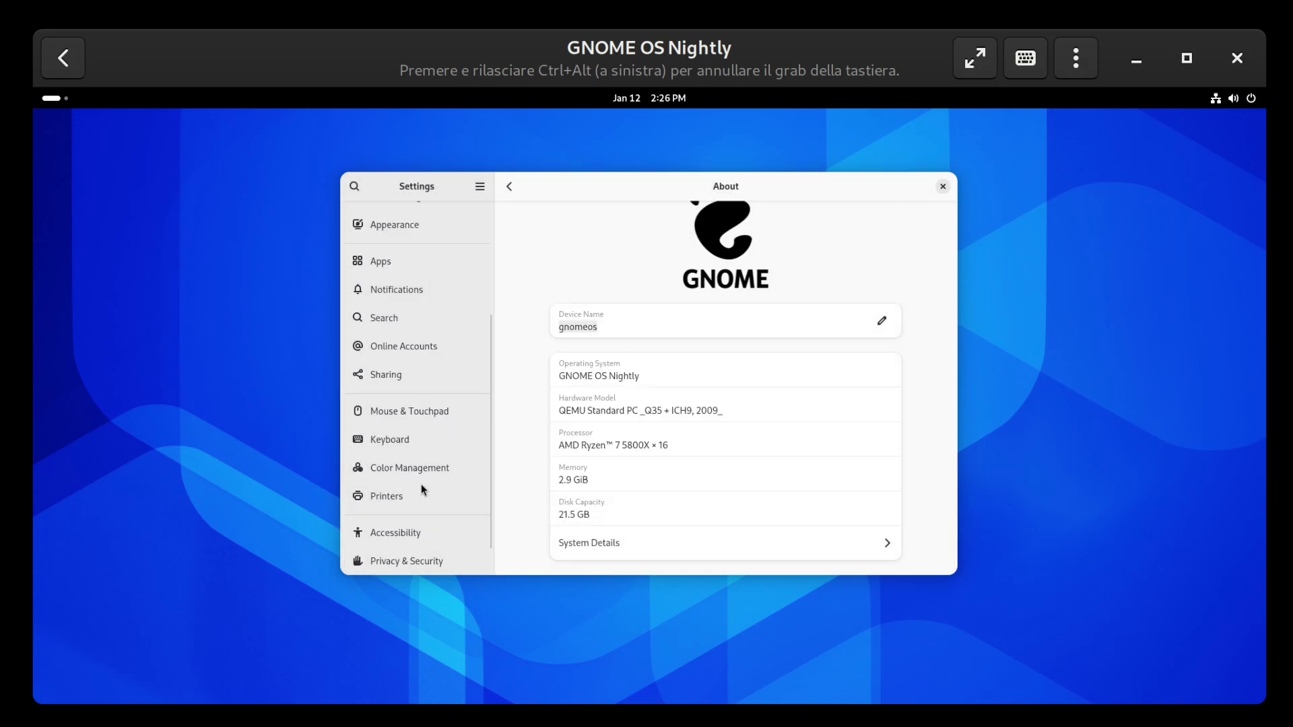
scroll(422, 484, "up", 3)
scroll(425, 481, "up", 1)
Step: Switch to the Dark style, try the metro-map and other wallpapers, and reselect the default blue background
left_click(408, 401)
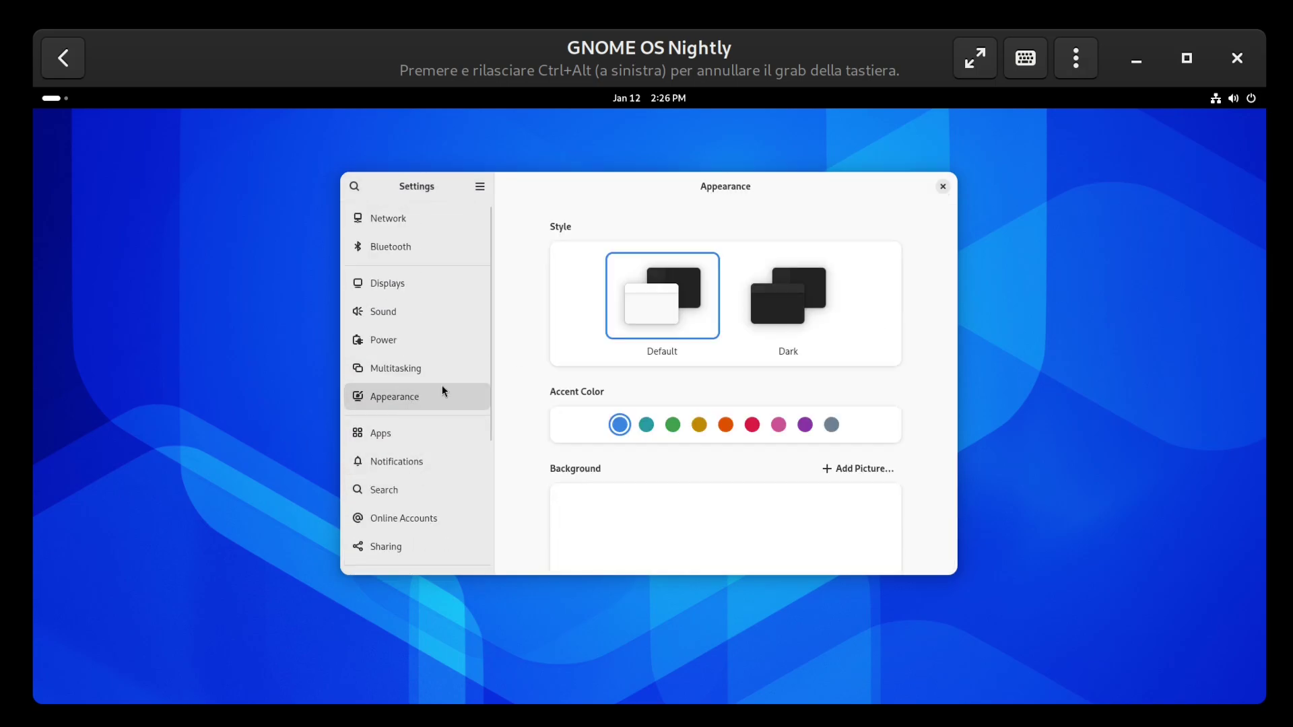
left_click(786, 321)
scroll(734, 465, "down", 2)
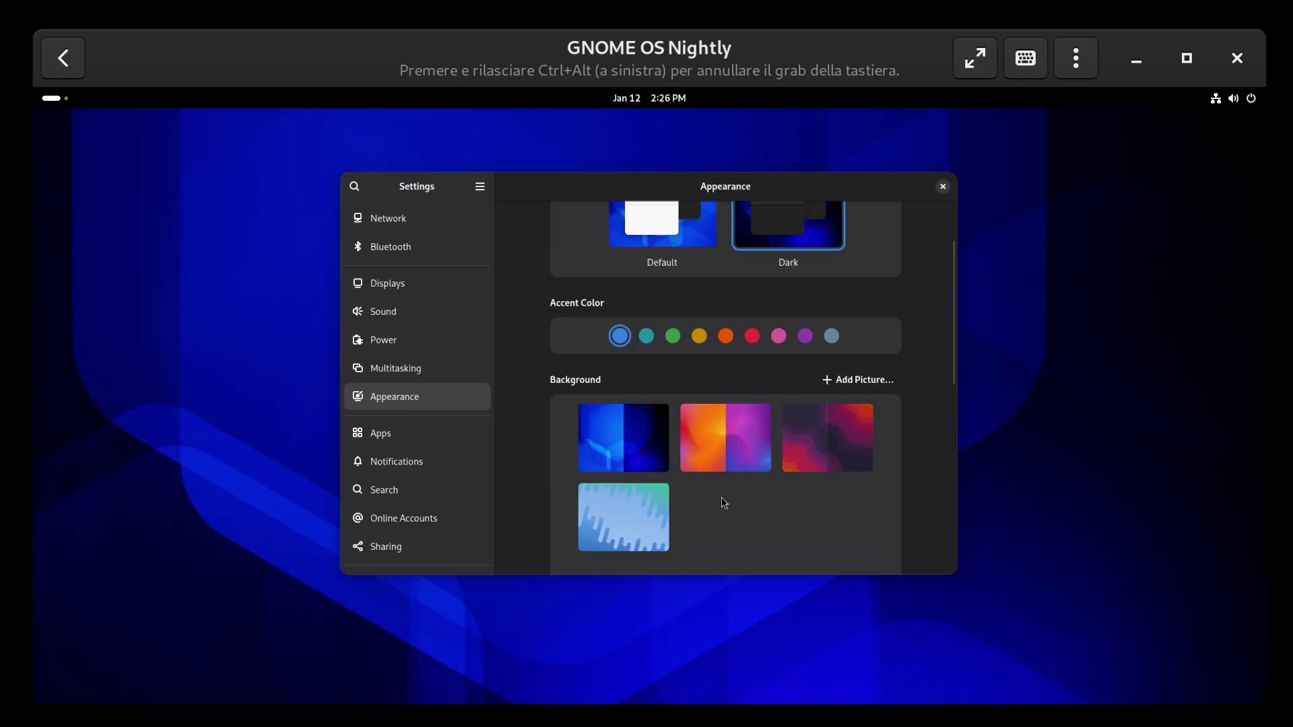
scroll(815, 456, "down", 3)
scroll(780, 483, "down", 2)
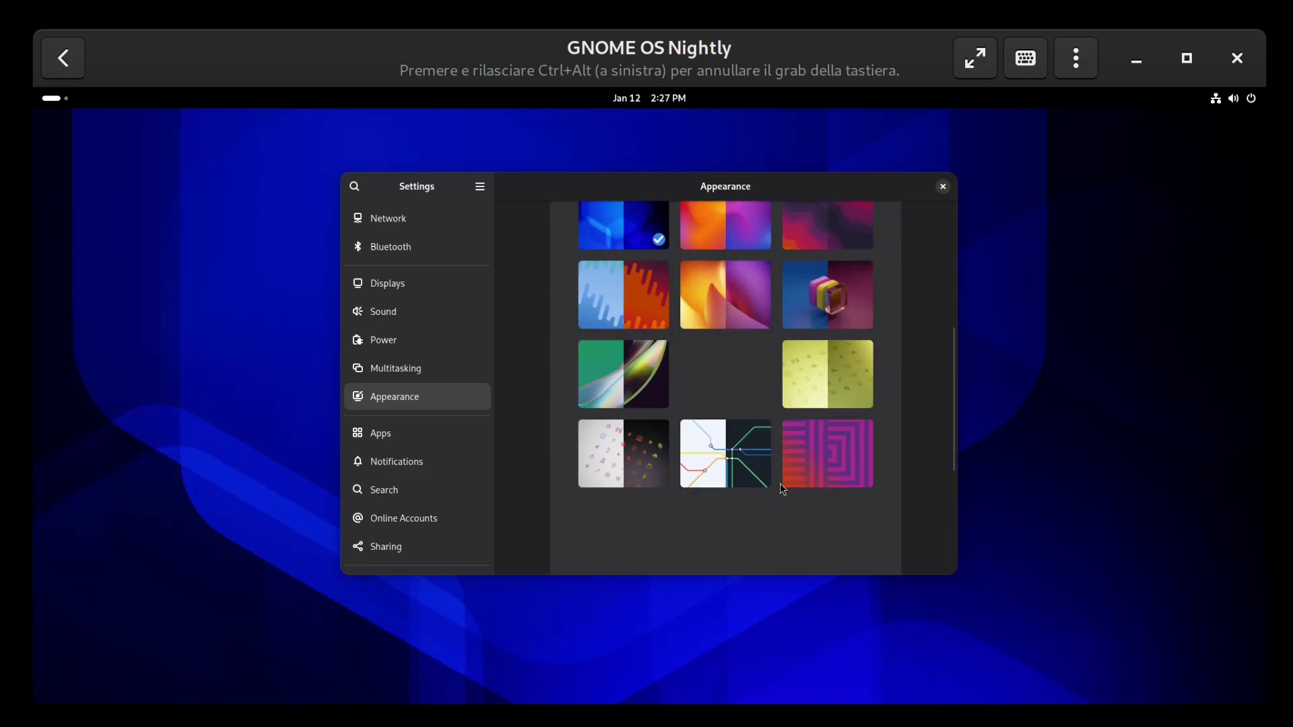
left_click(727, 457)
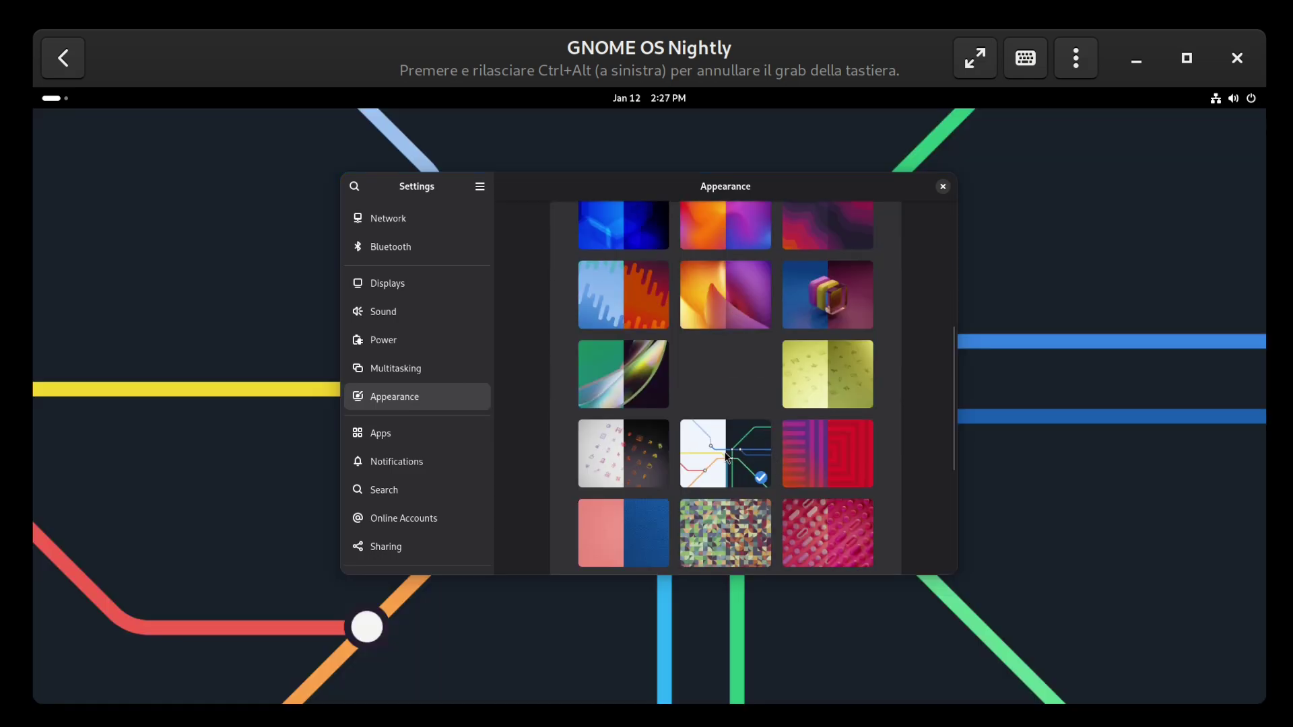
left_click(627, 232)
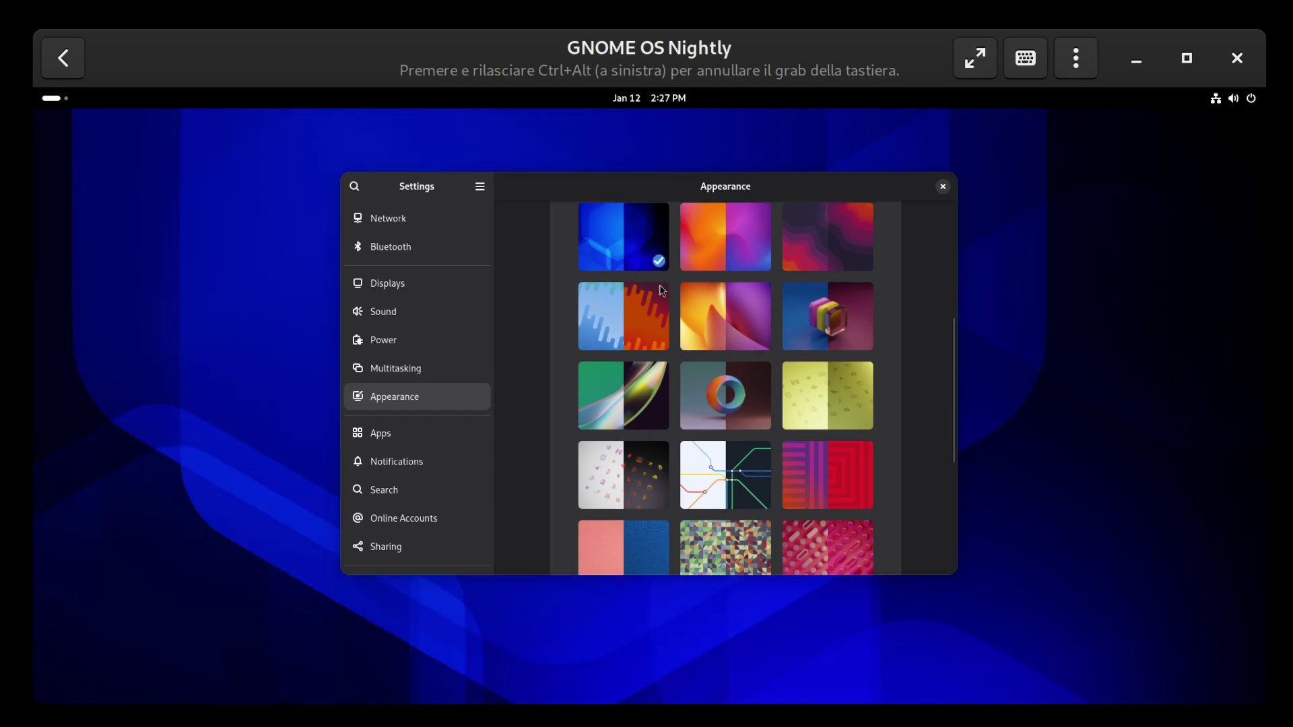
left_click(846, 415)
scroll(752, 384, "up", 2)
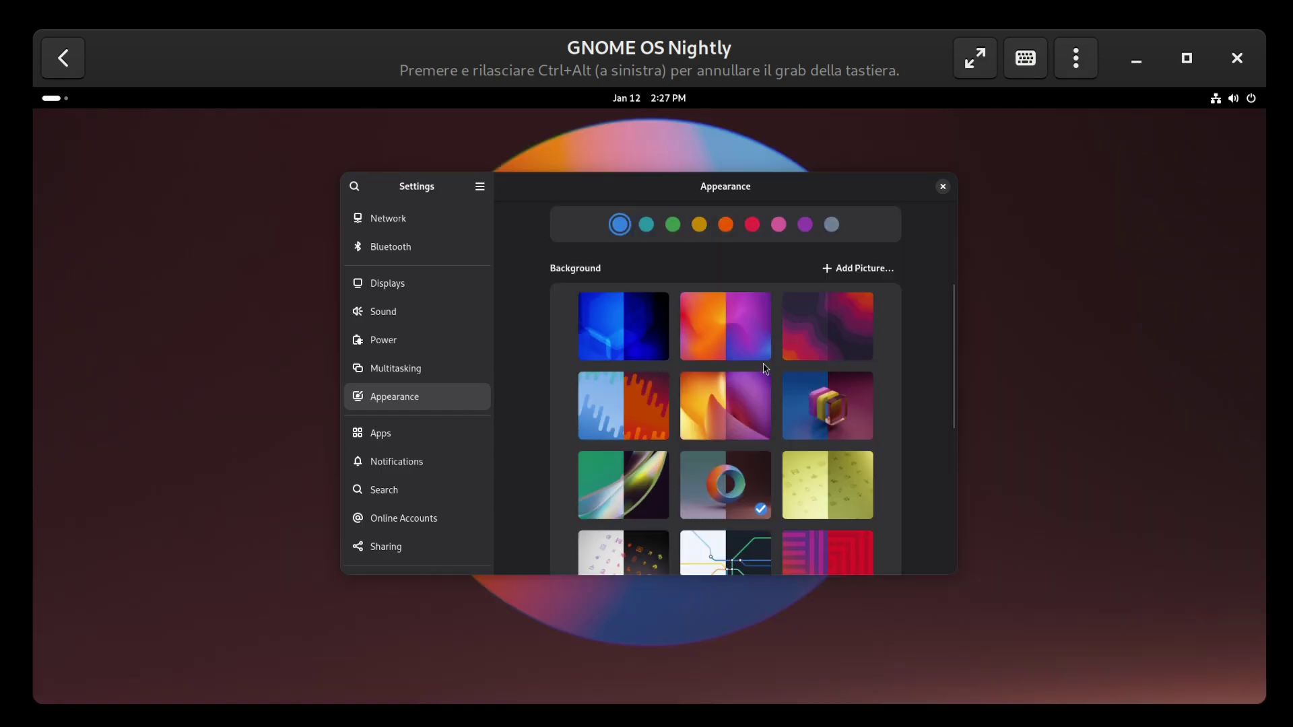
left_click(622, 329)
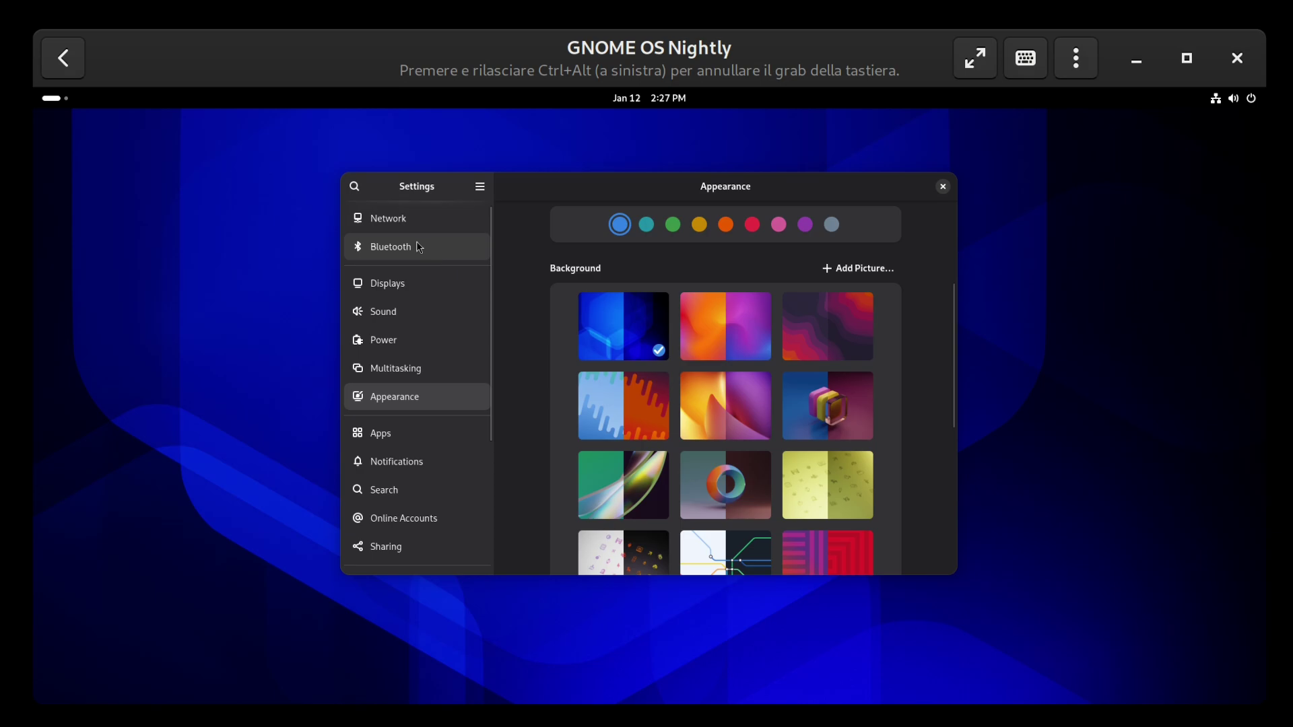
Step: Browse Network (starting and cancelling a VPN add), Bluetooth, Sound, Power, Multitasking and Appearance pages
left_click(404, 228)
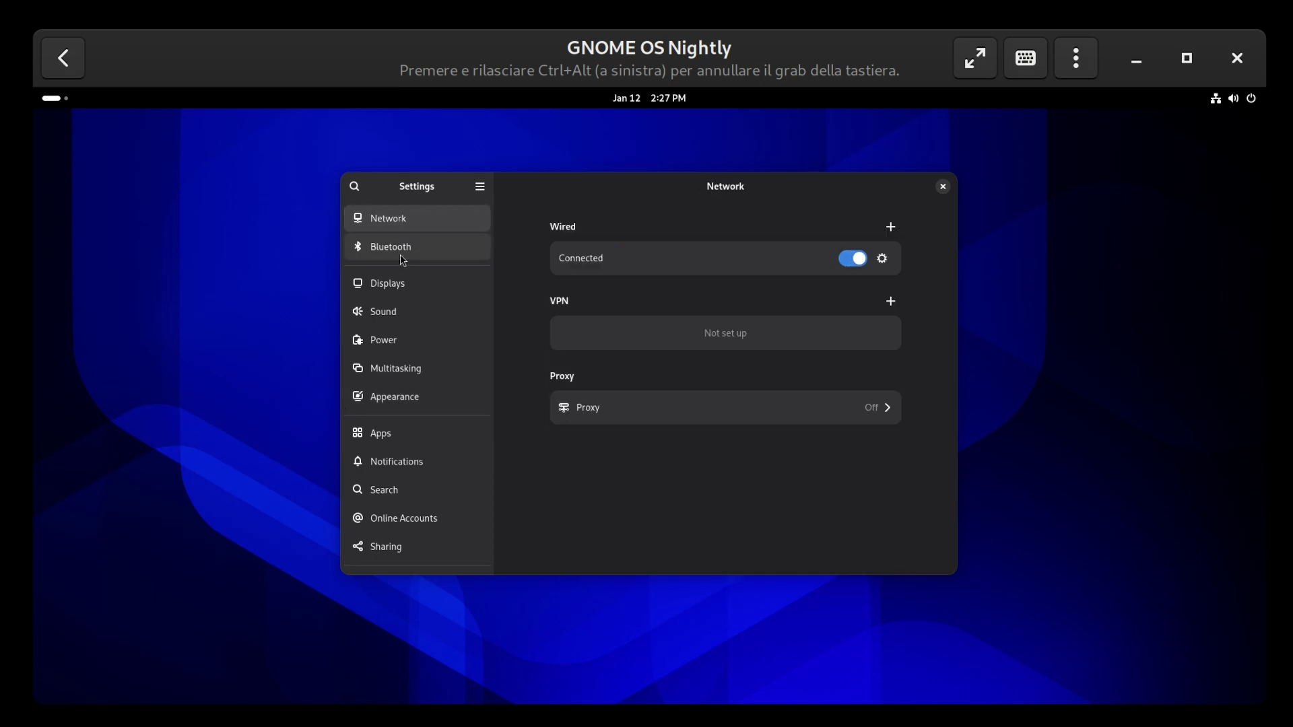
left_click(890, 301)
left_click(502, 263)
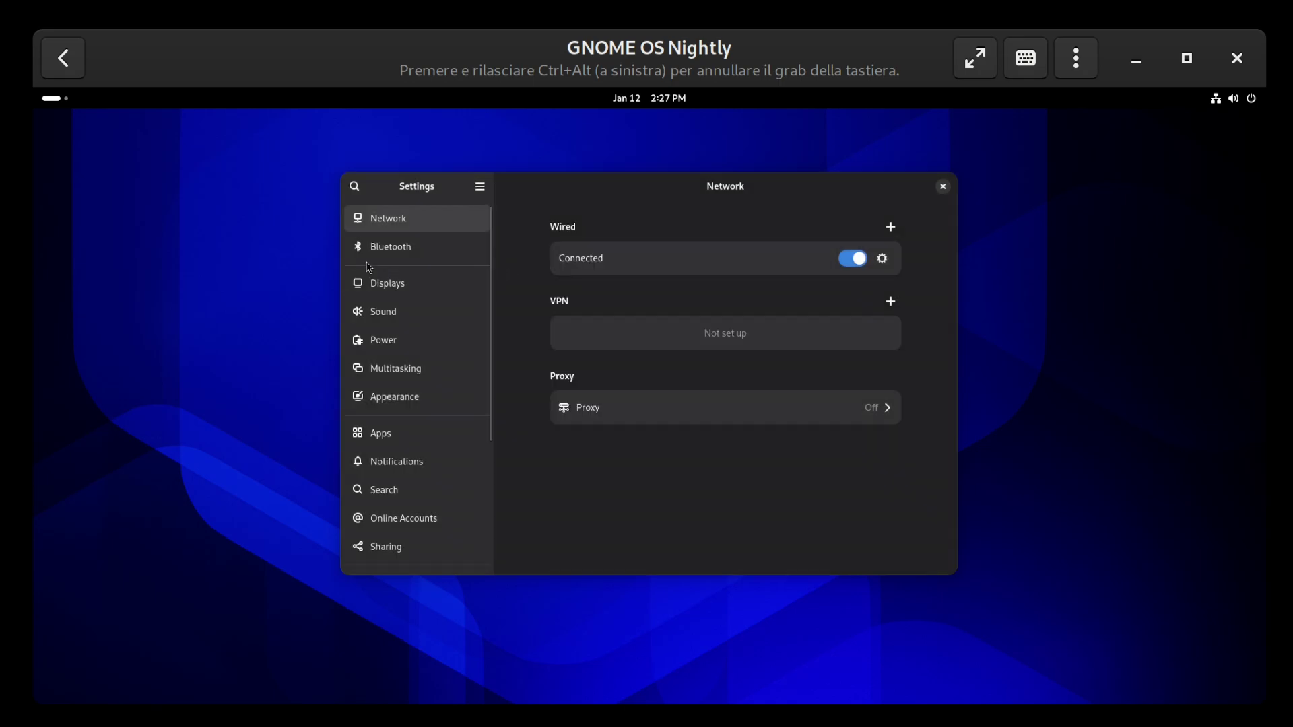
left_click(394, 247)
left_click(382, 296)
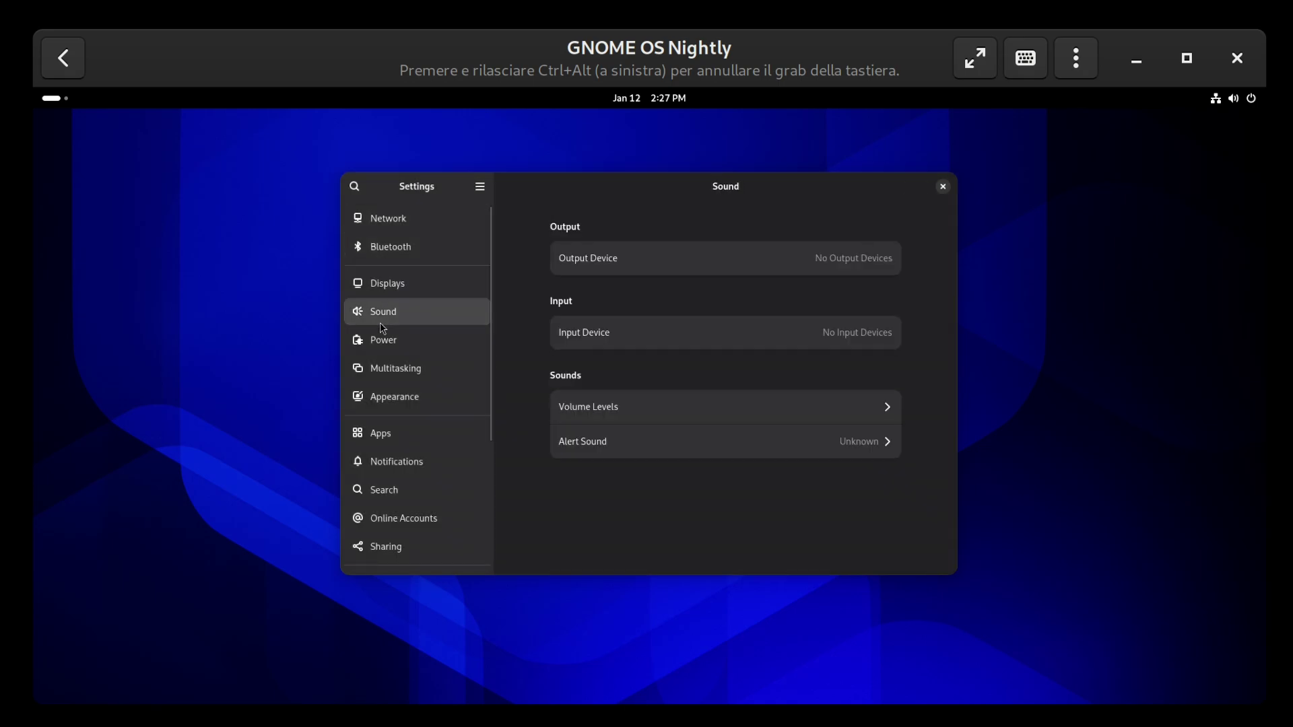
left_click(395, 339)
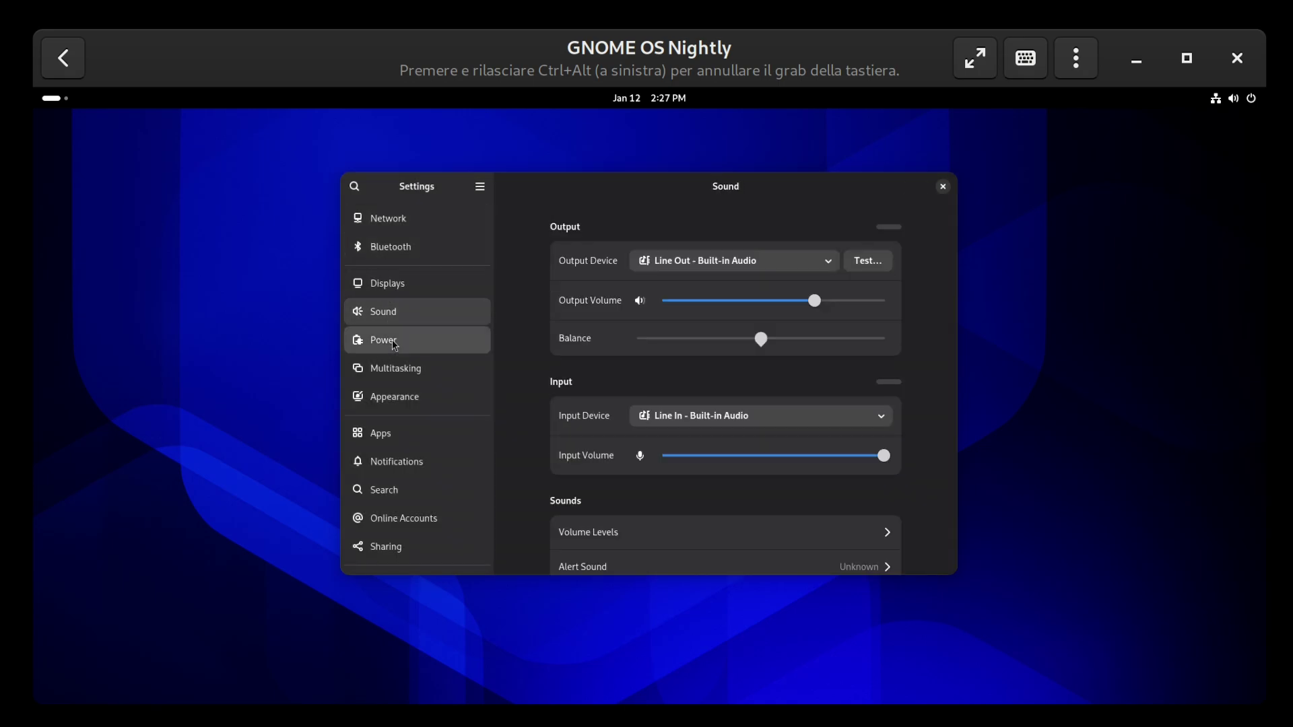
left_click(395, 372)
left_click(395, 400)
Step: Browse Apps through Privacy & Security settings pages and close the Settings window
left_click(397, 434)
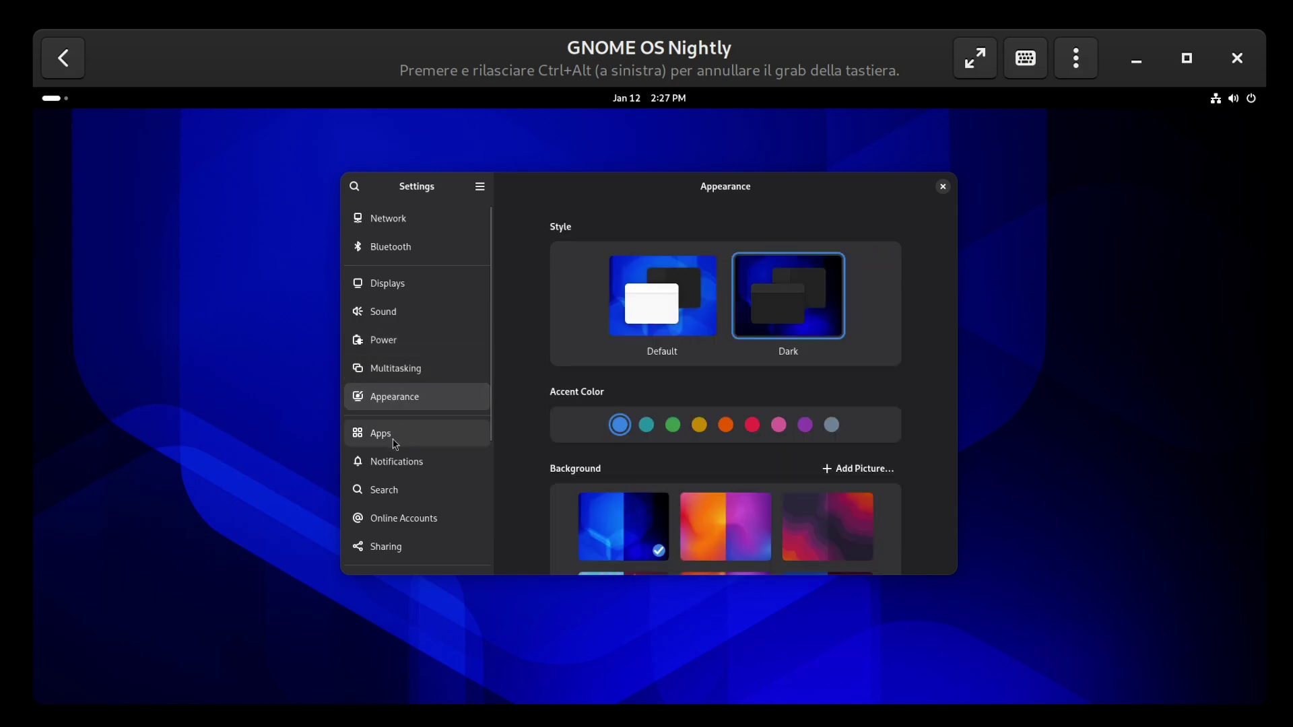
left_click(397, 465)
left_click(398, 491)
left_click(402, 518)
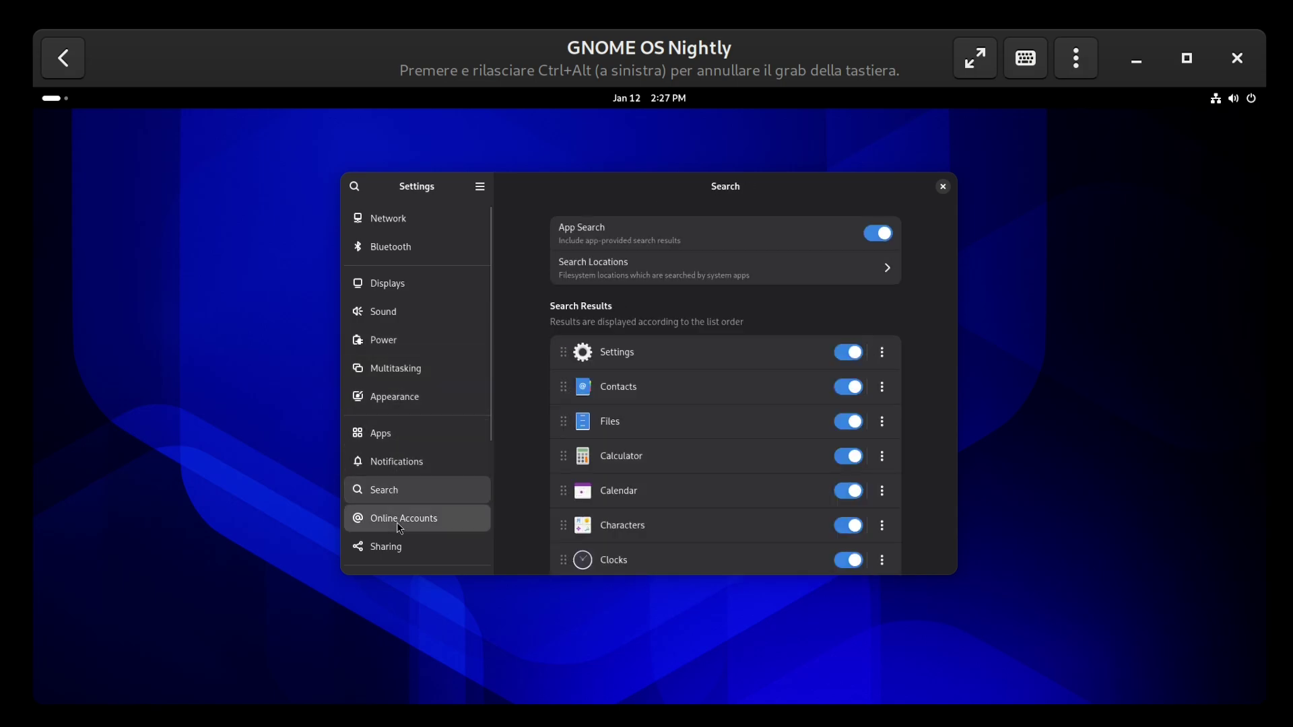
left_click(403, 547)
scroll(421, 505, "down", 2)
scroll(422, 481, "down", 4)
scroll(424, 482, "down", 2)
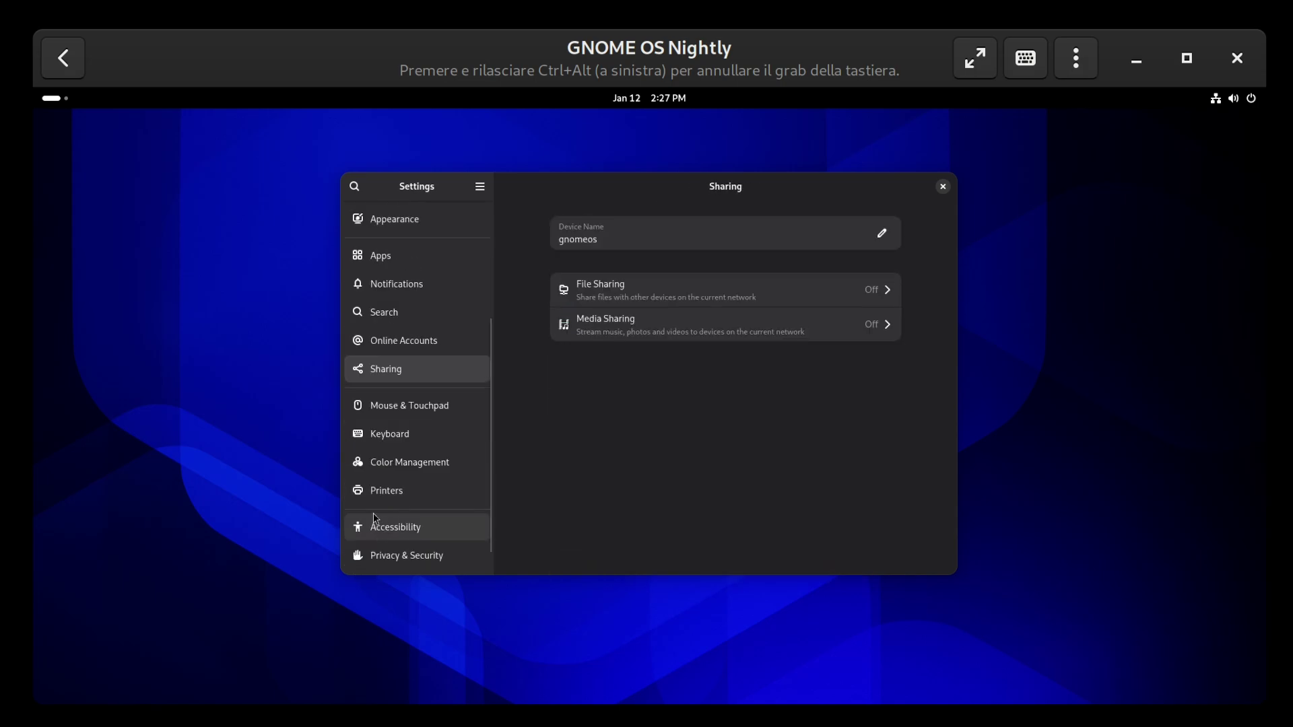
left_click(399, 490)
left_click(397, 526)
left_click(396, 559)
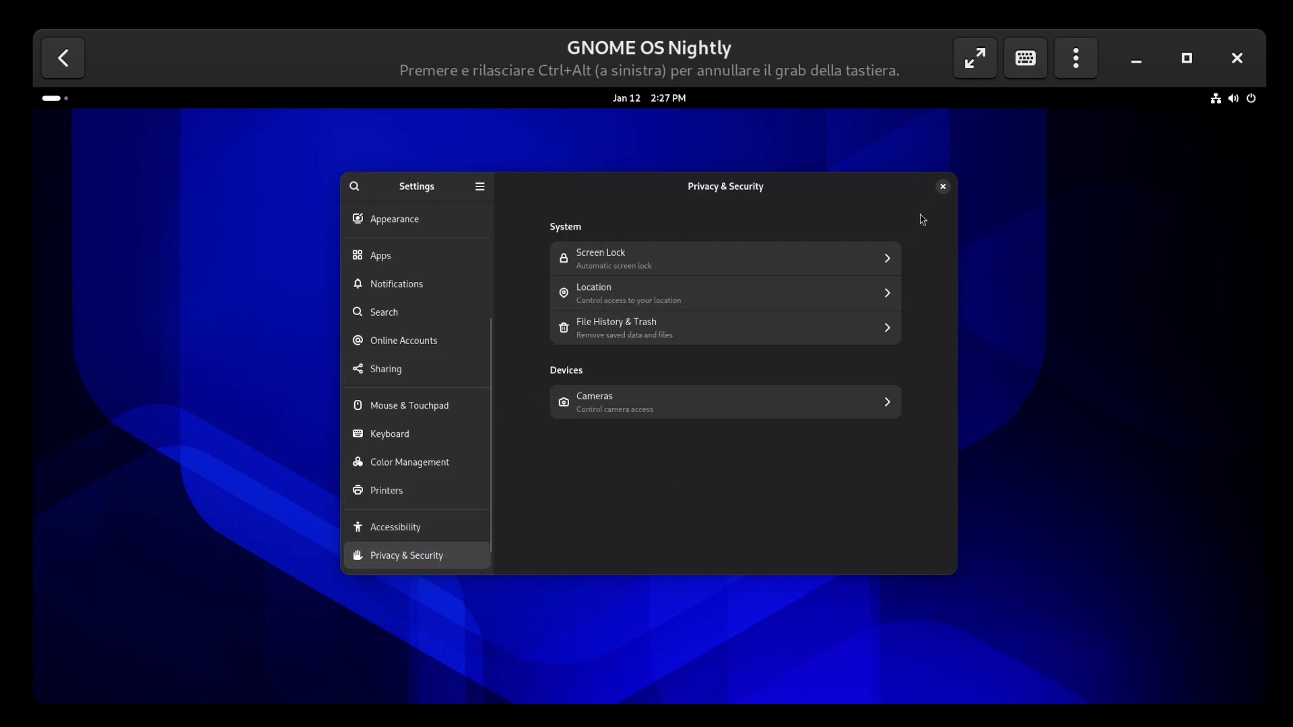
left_click(942, 187)
Step: Launch Files and show its About dialog reading version 48.alpha
left_click(53, 98)
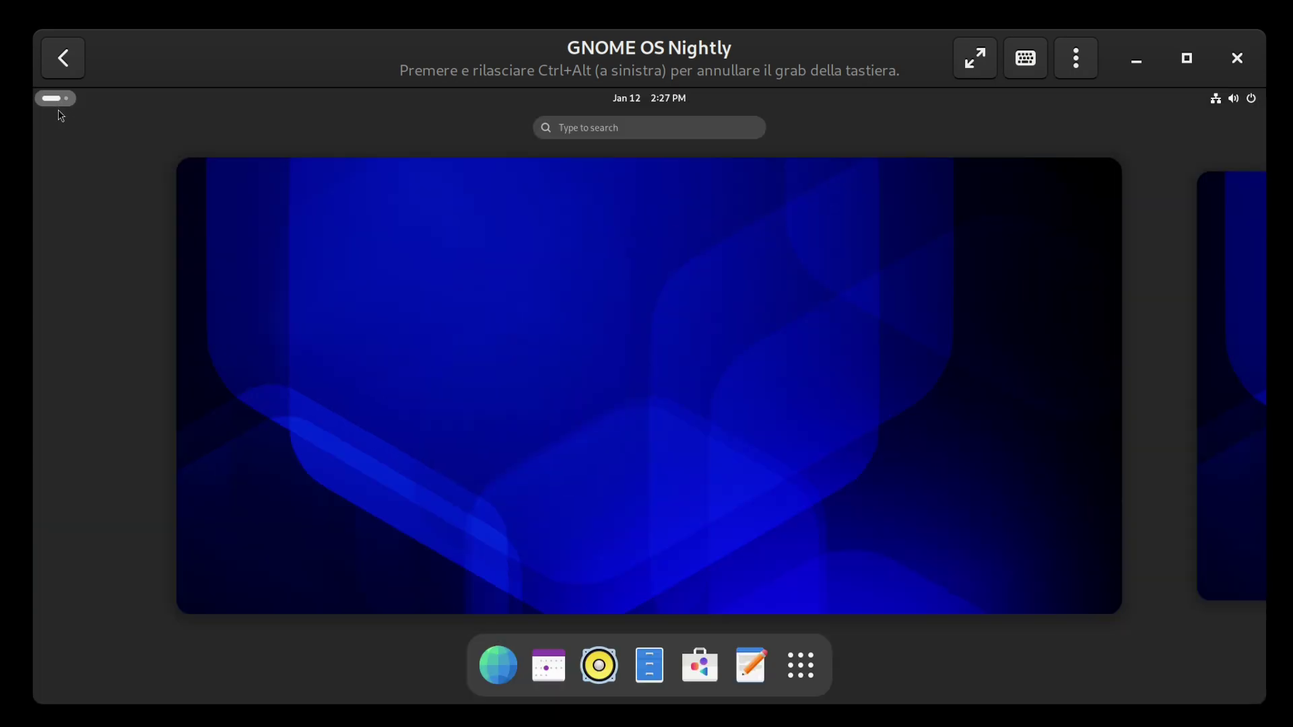
left_click(649, 665)
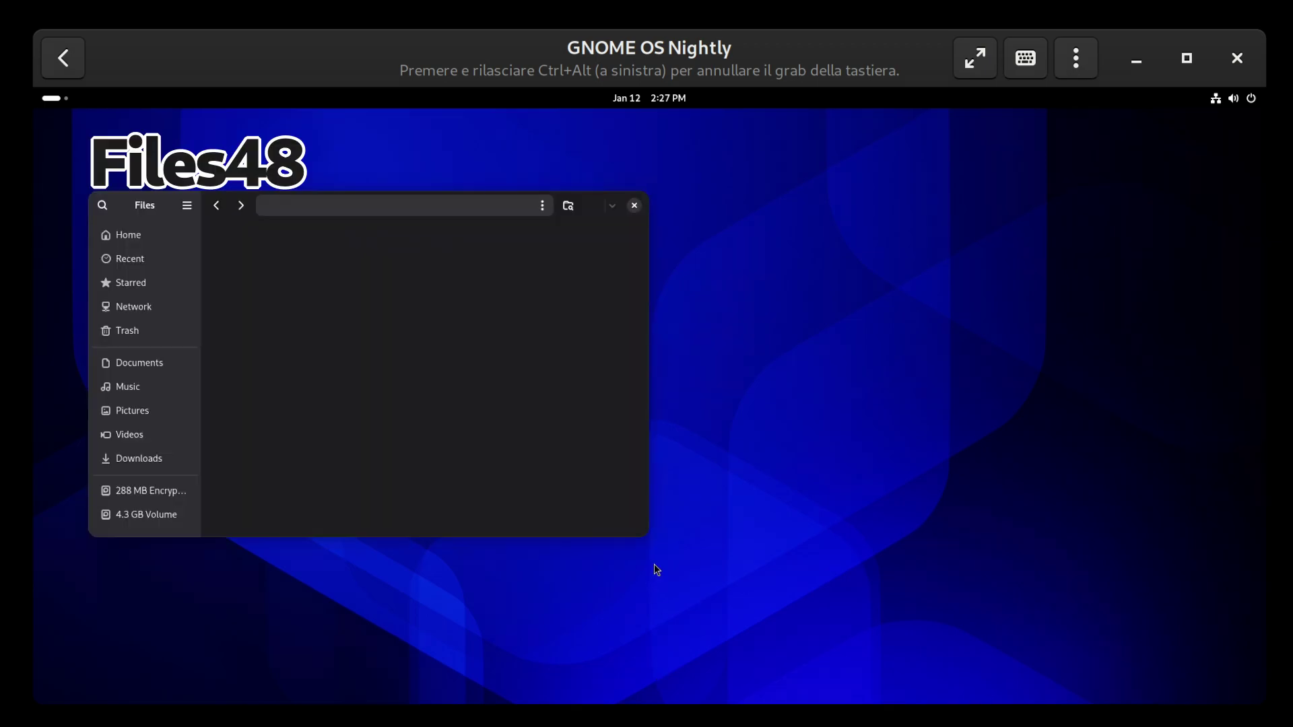
left_click(188, 206)
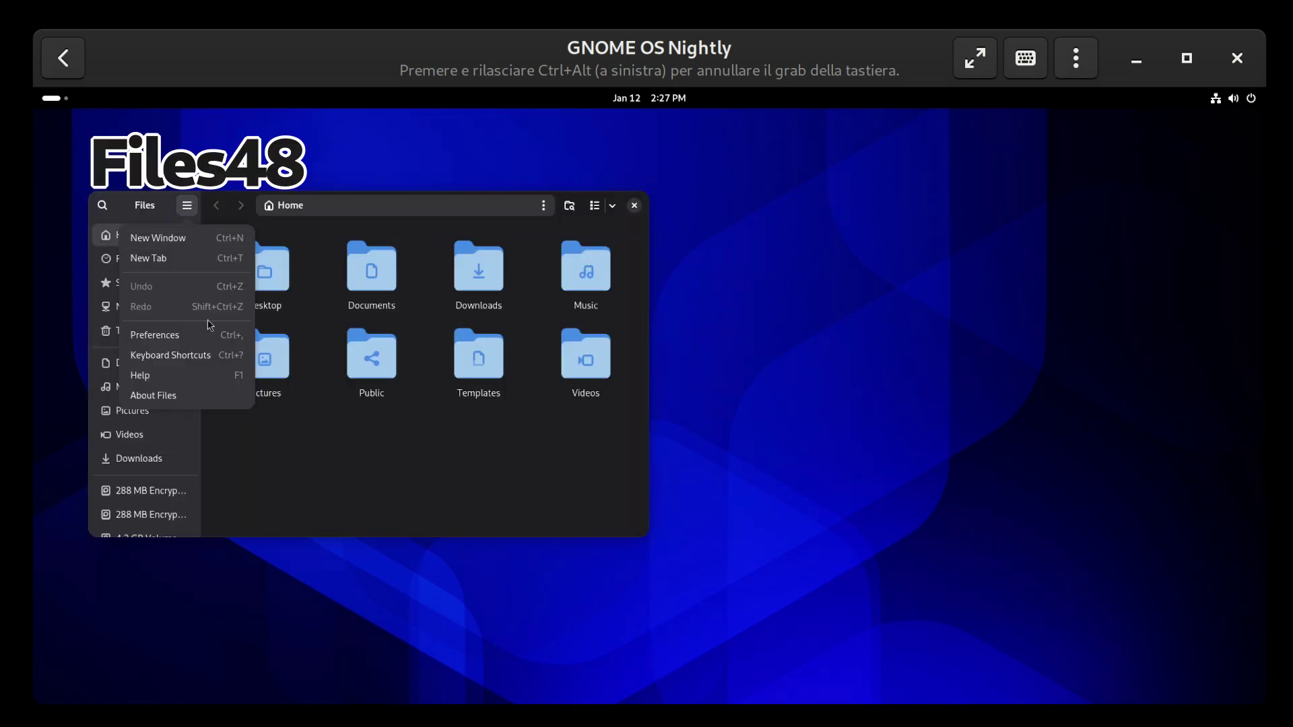
left_click(211, 398)
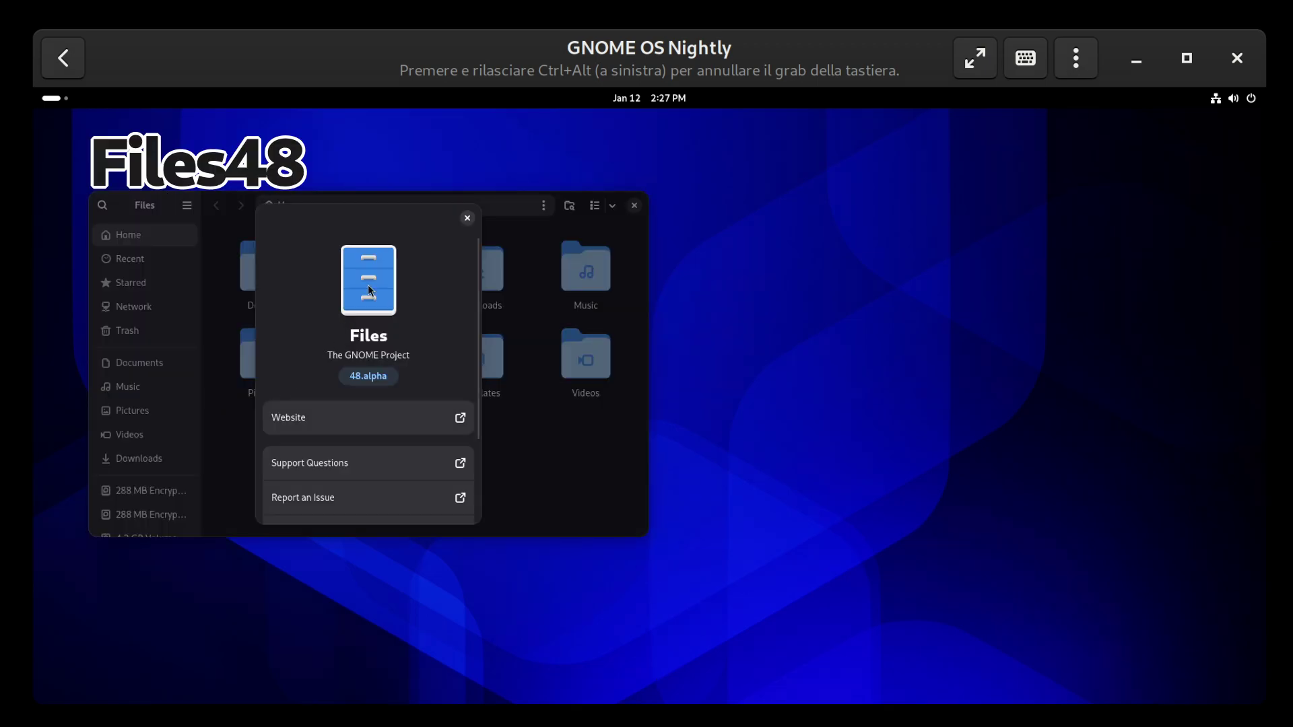
Step: Reposition the Files window and switch to the empty second workspace
left_click_drag(372, 231, 453, 172)
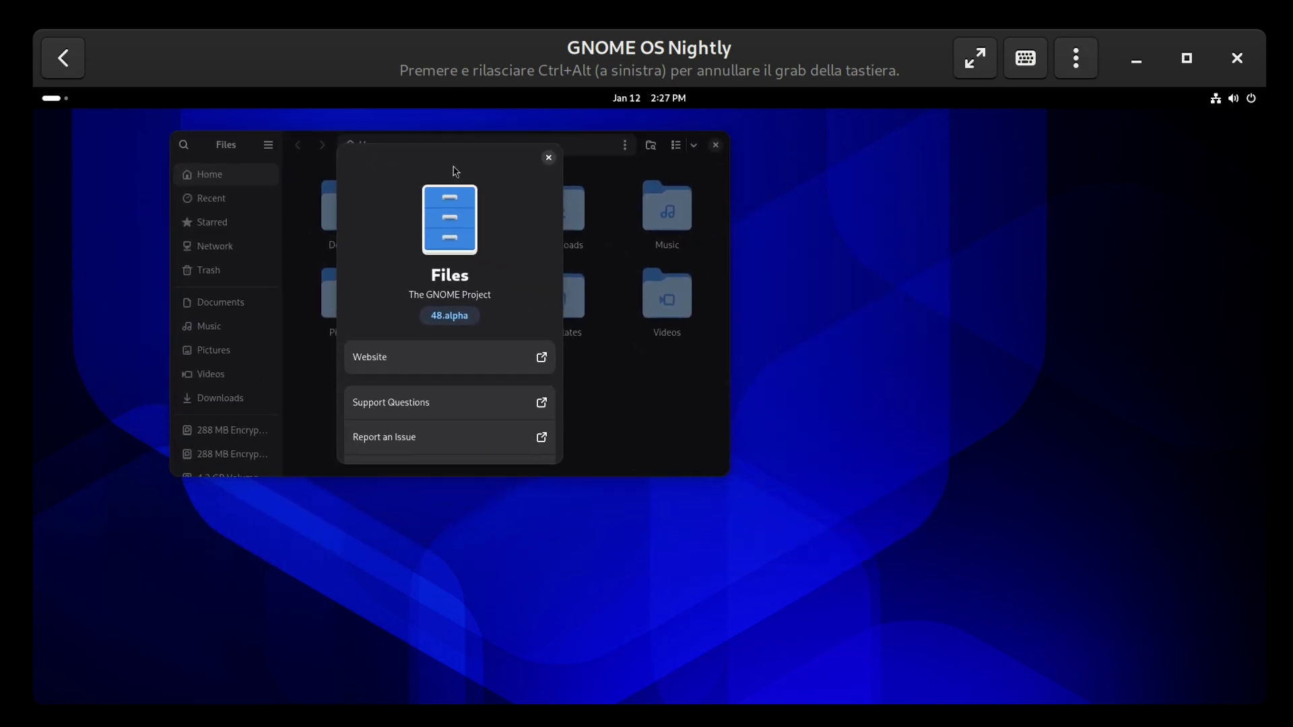
left_click(51, 98)
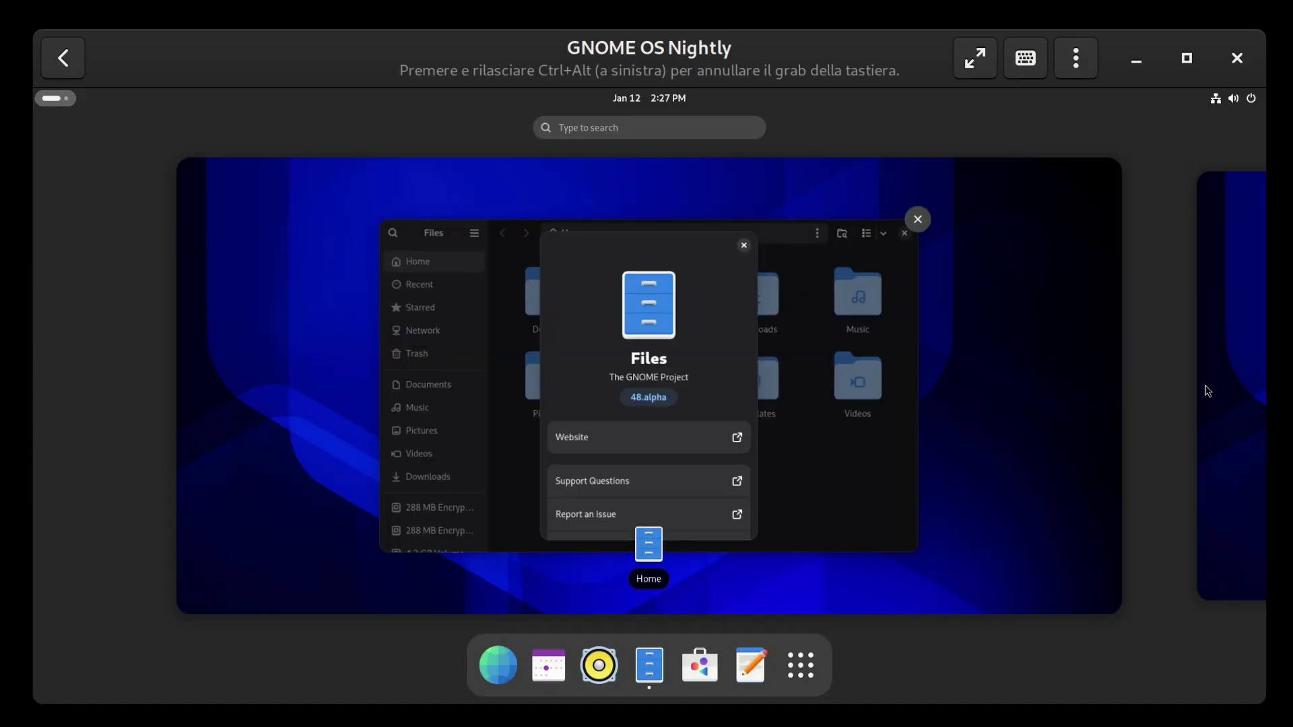
left_click(1227, 399)
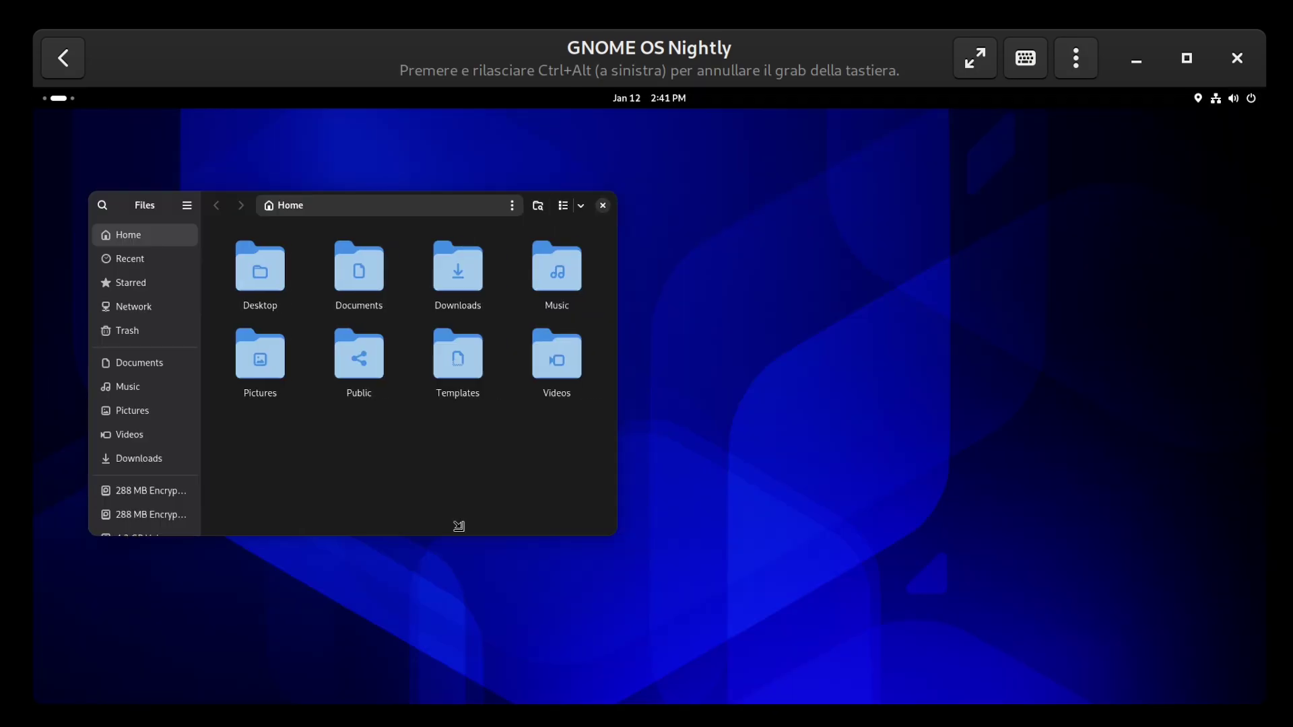
mouse_move(614, 536)
left_mouse_down()
mouse_move(516, 556)
mouse_move(499, 581)
mouse_move(229, 684)
mouse_move(593, 531)
mouse_move(349, 616)
mouse_move(349, 662)
left_mouse_up()
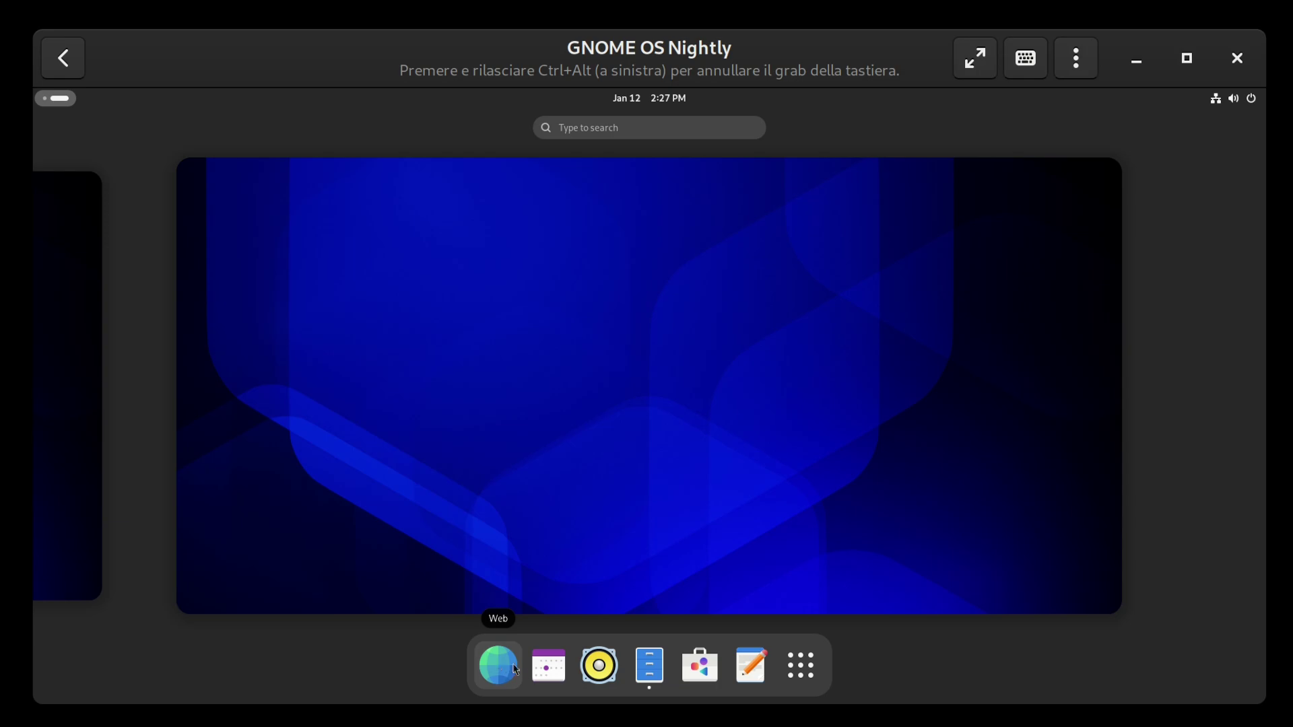
Step: Launch Software and show the Updates tab with the GNOME OS Nightly update downloading
left_click(707, 678)
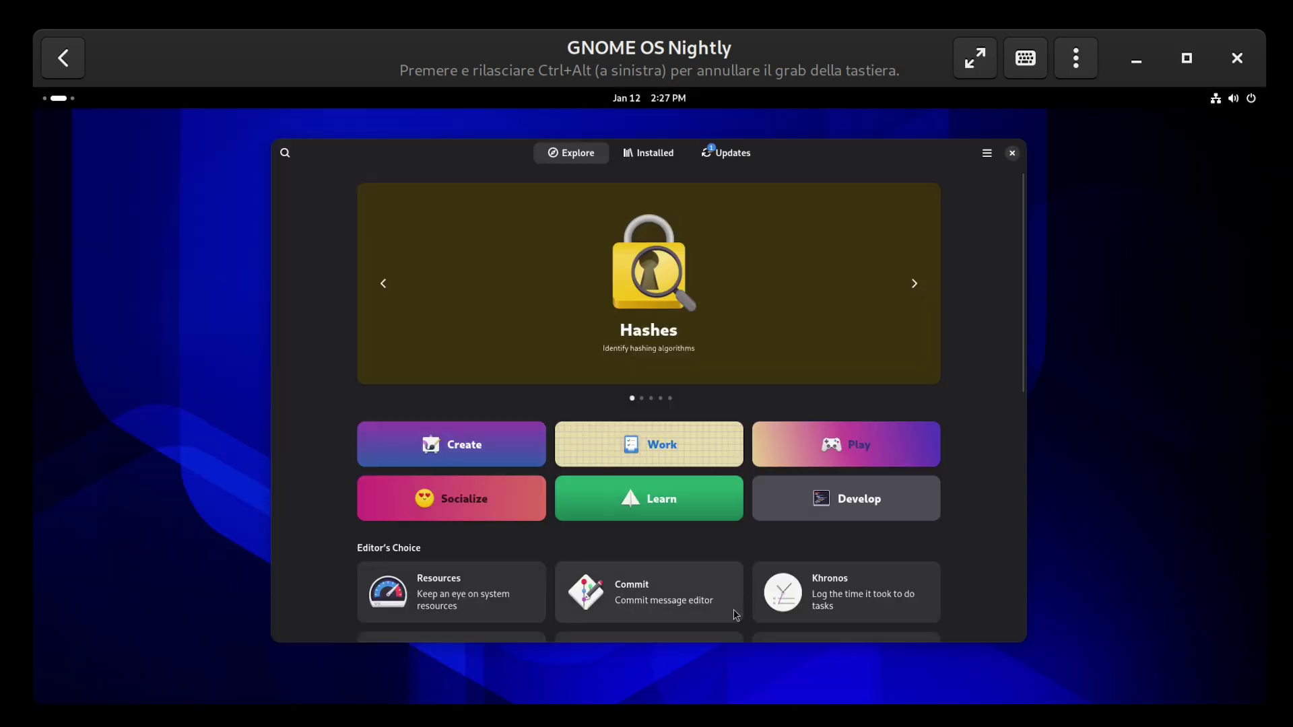
left_click(738, 164)
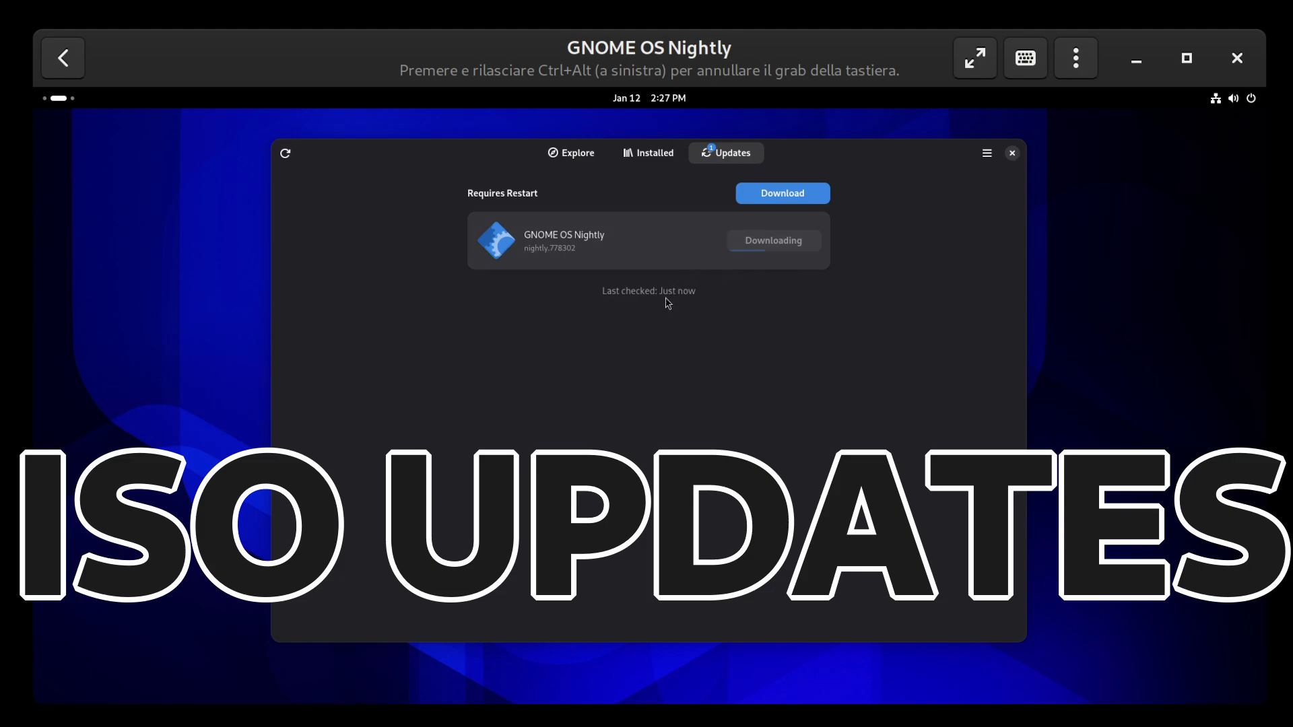
left_click(67, 102)
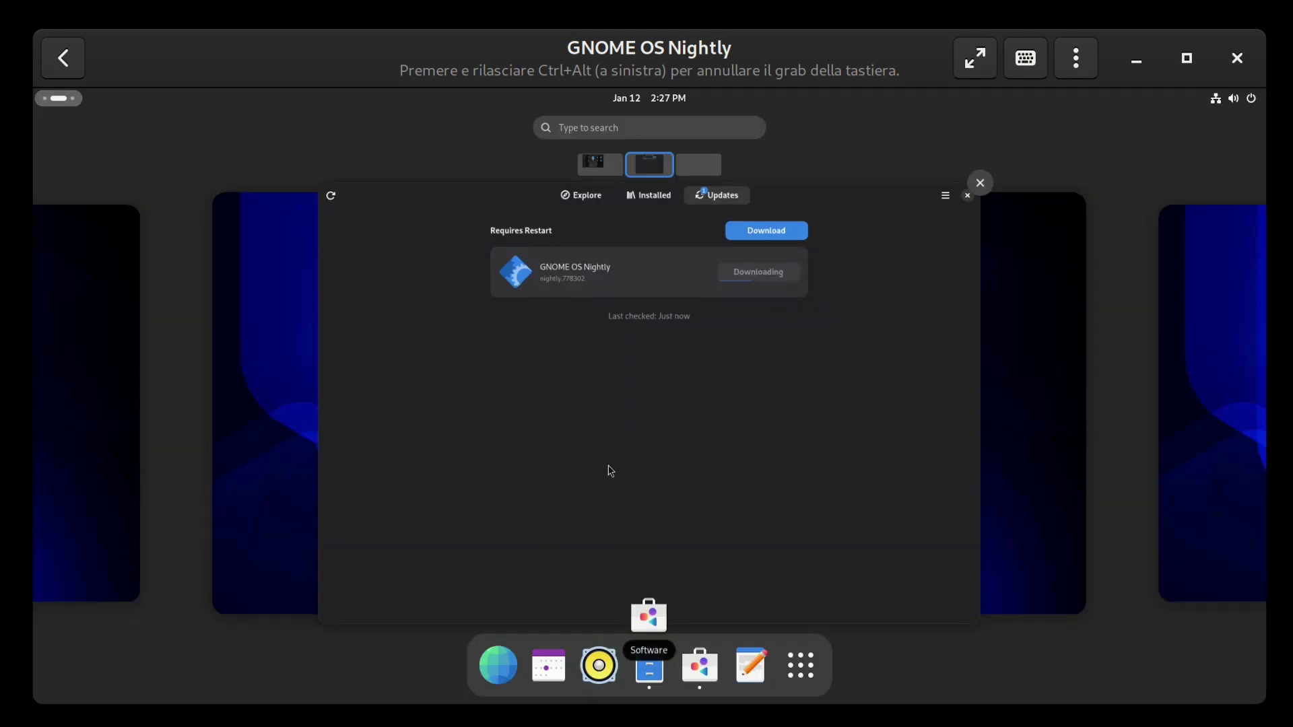
Step: Launch Text Editor, view its About dialog showing 48.alpha, and close it
left_click(753, 682)
left_click(433, 123)
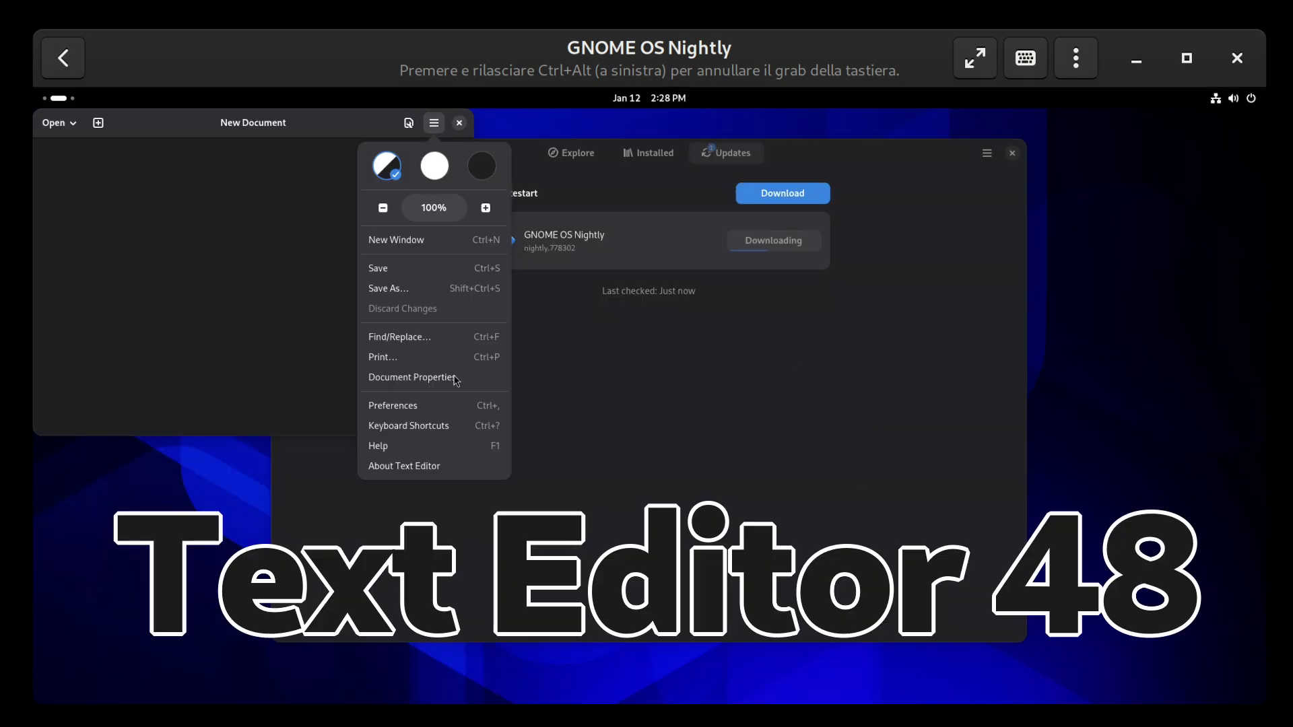
left_click(467, 467)
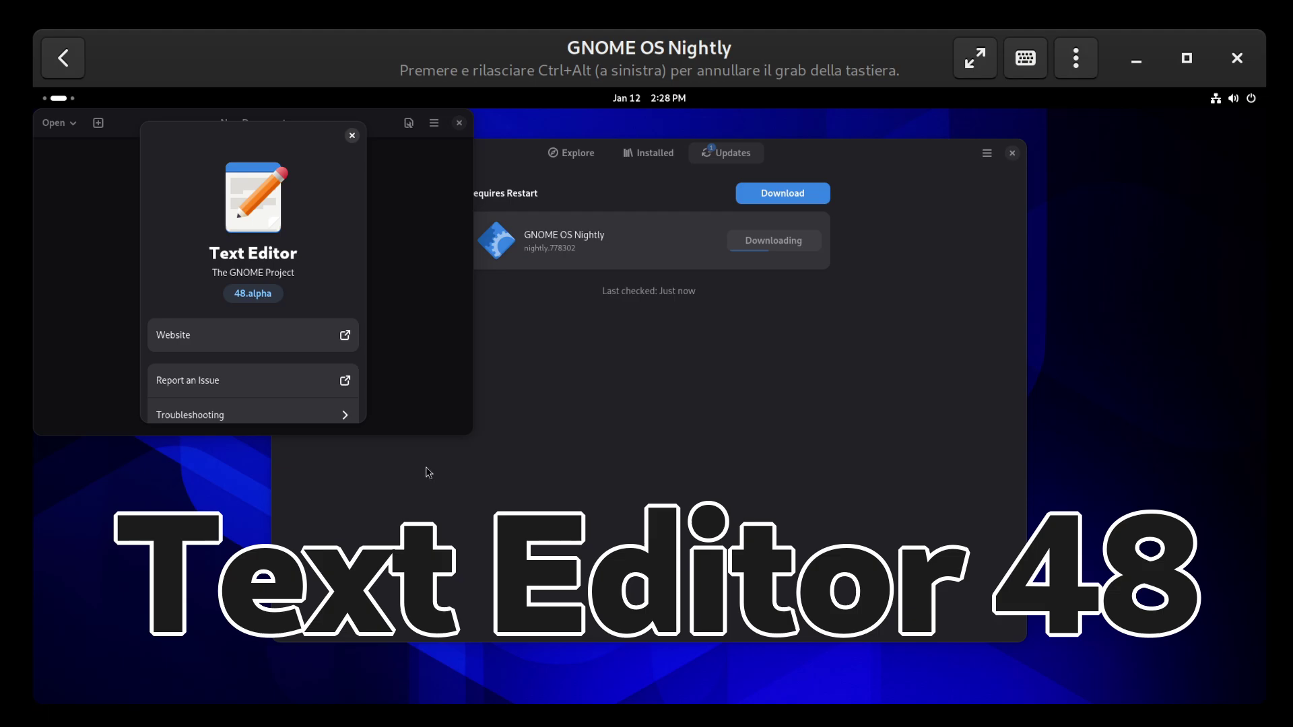
left_click(352, 136)
left_click(459, 122)
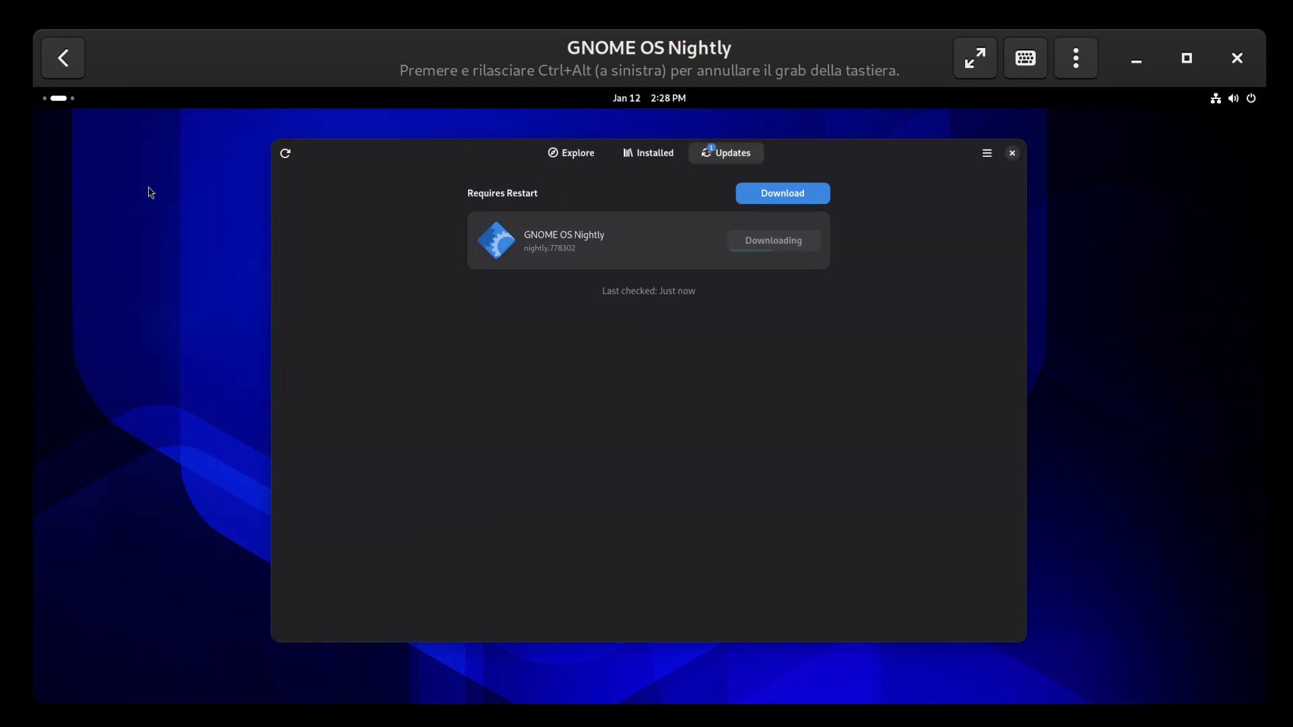
Step: Bring up the guest's full grid of installed apps from Activities
left_click(59, 98)
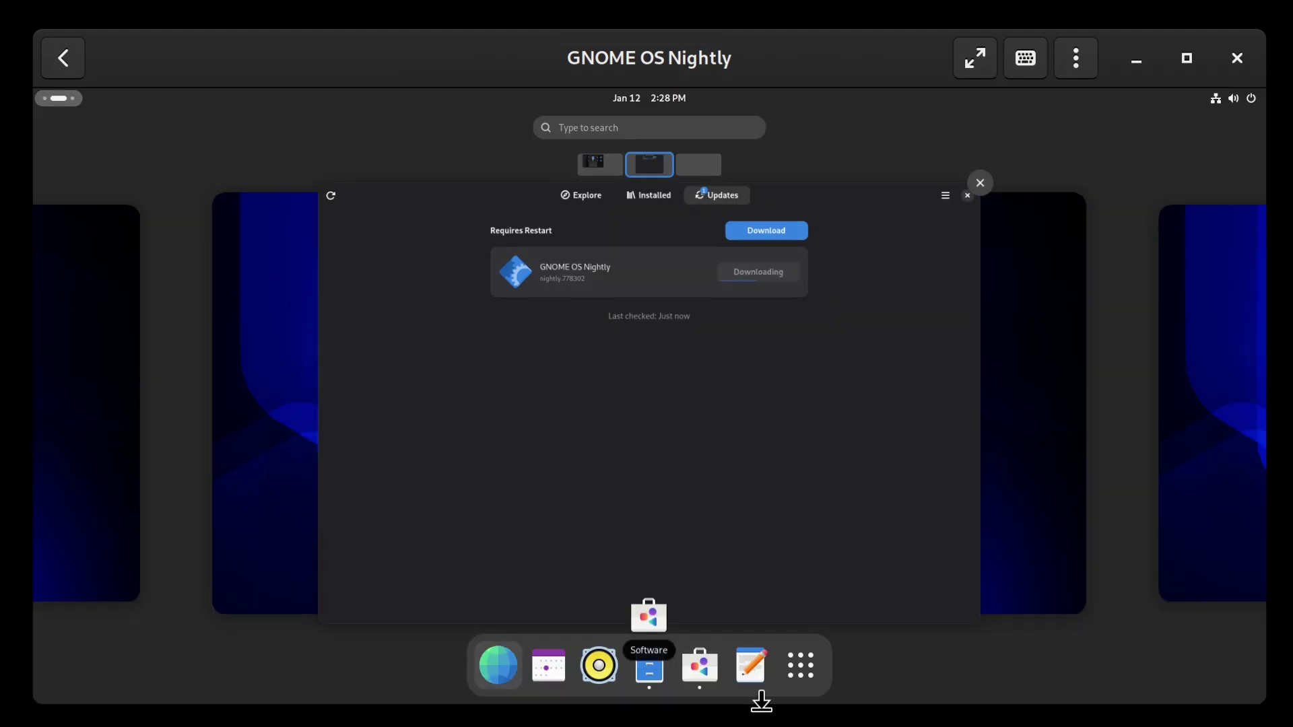
left_click(800, 665)
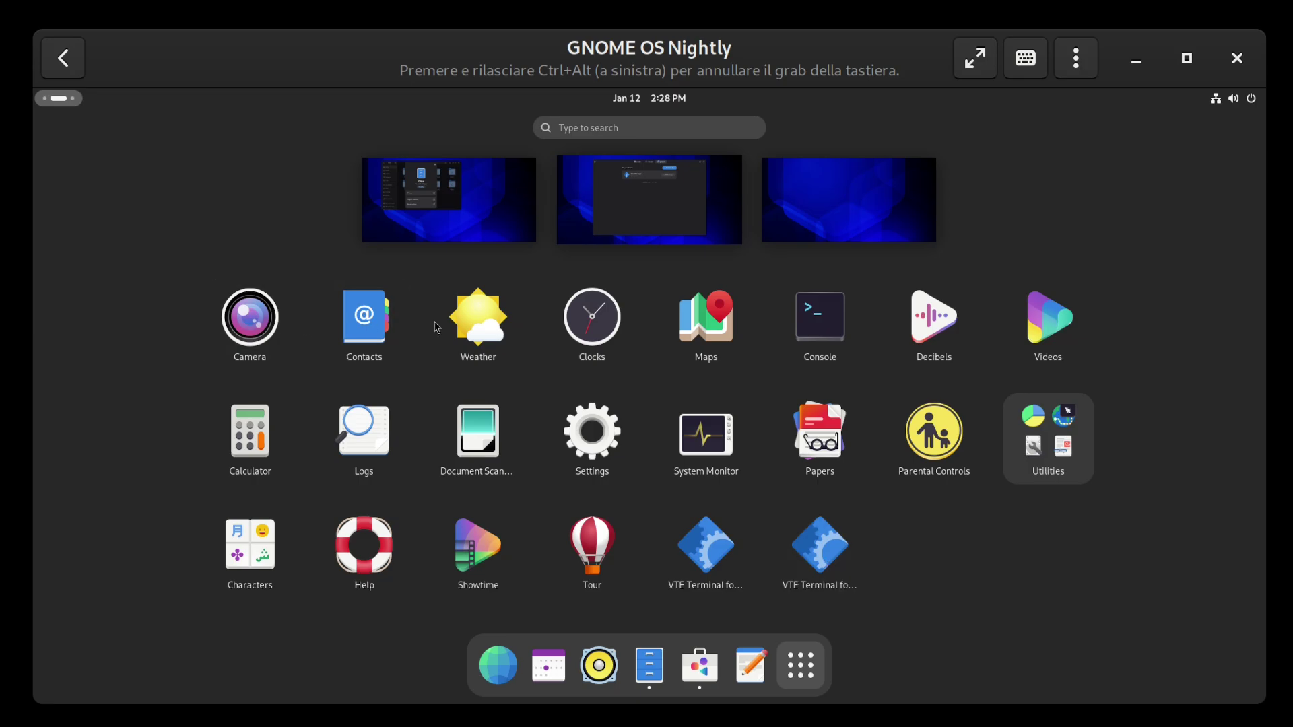
Step: Launch Maps in the guest and view its About dialog showing version 48.alpha
left_click(742, 347)
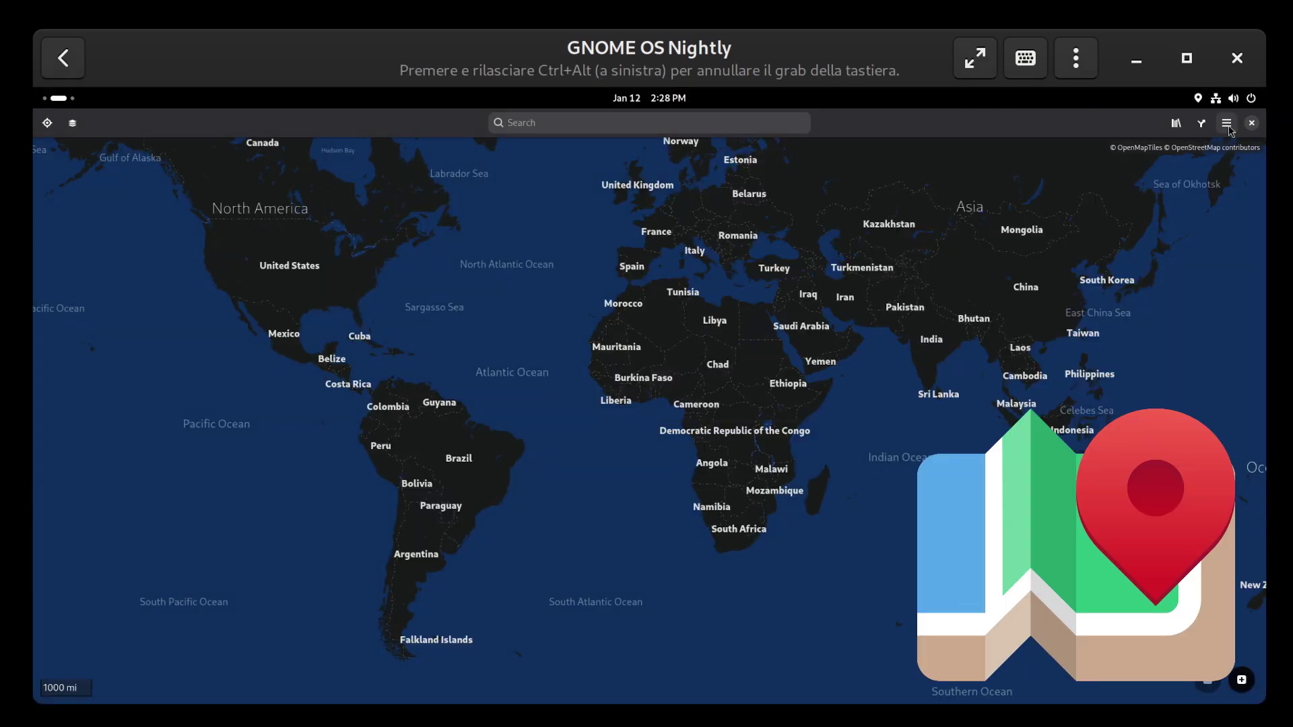
left_click(1226, 123)
left_click(1186, 229)
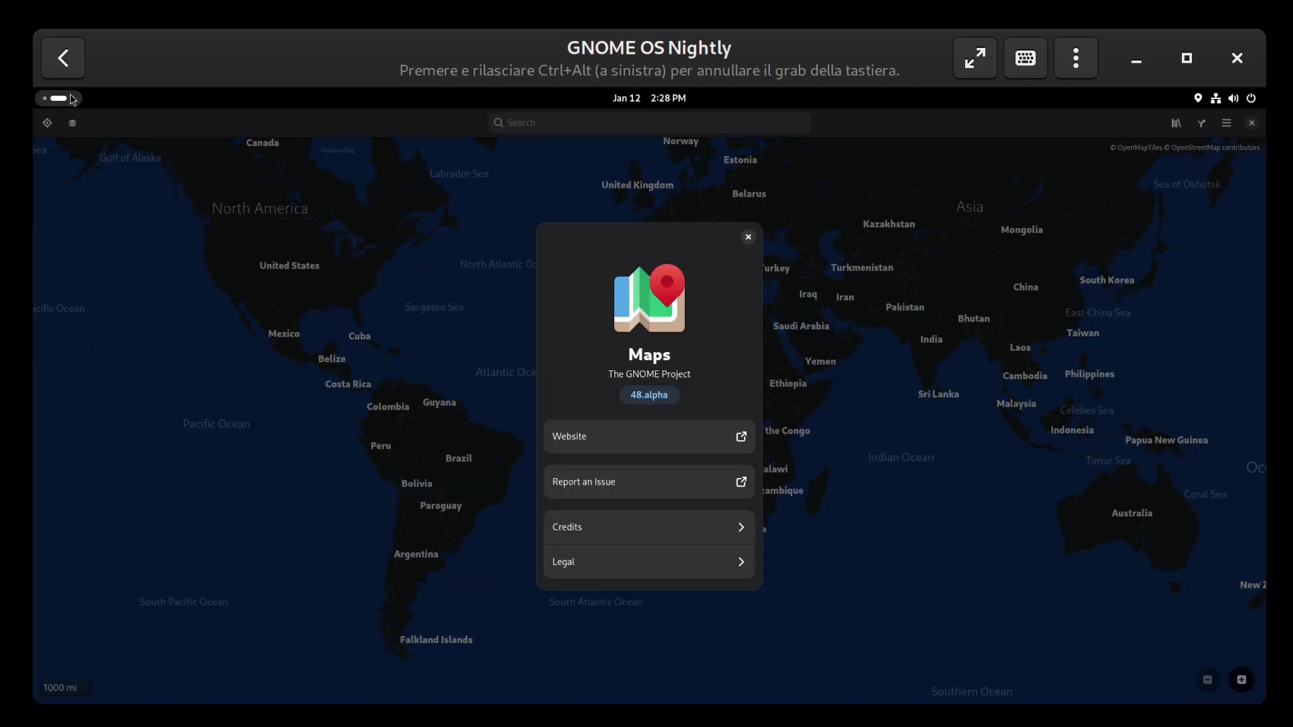
Step: Close the About dialog and Maps from the overview, then begin an overview search for the screenshot tool
key("super")
left_click(1207, 280)
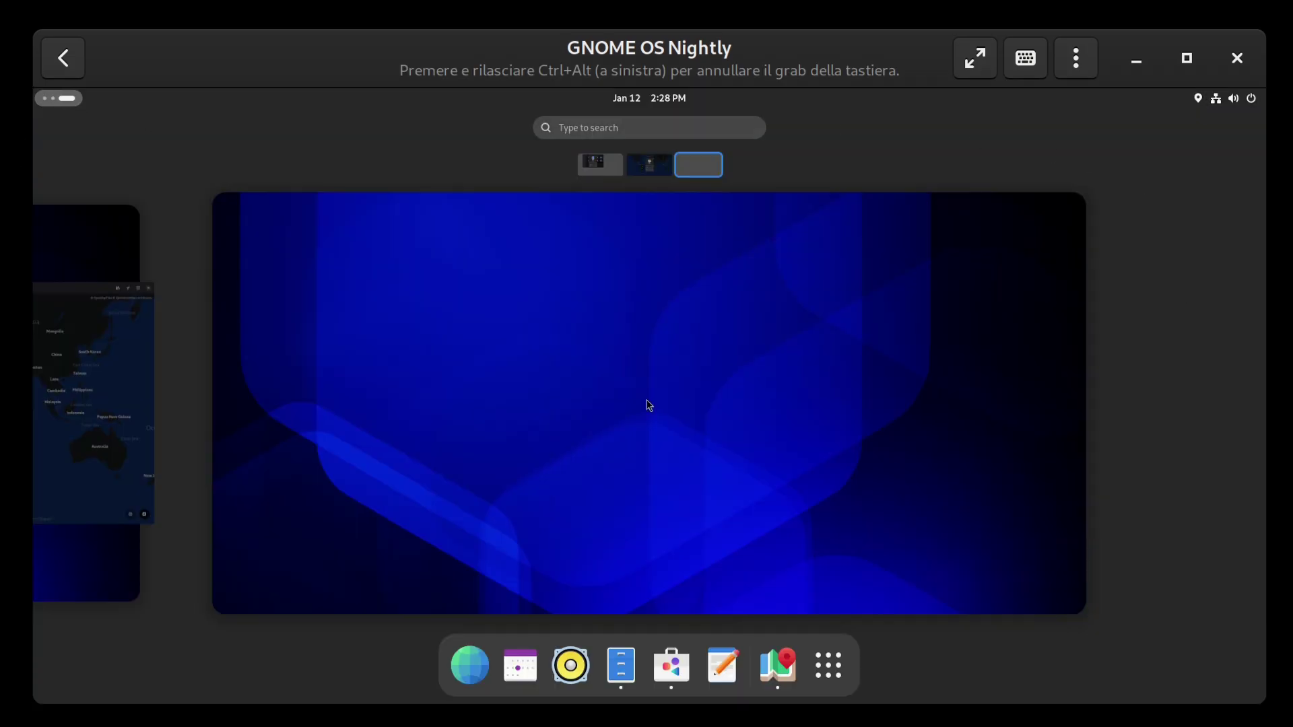
left_click(98, 425)
left_click(1074, 282)
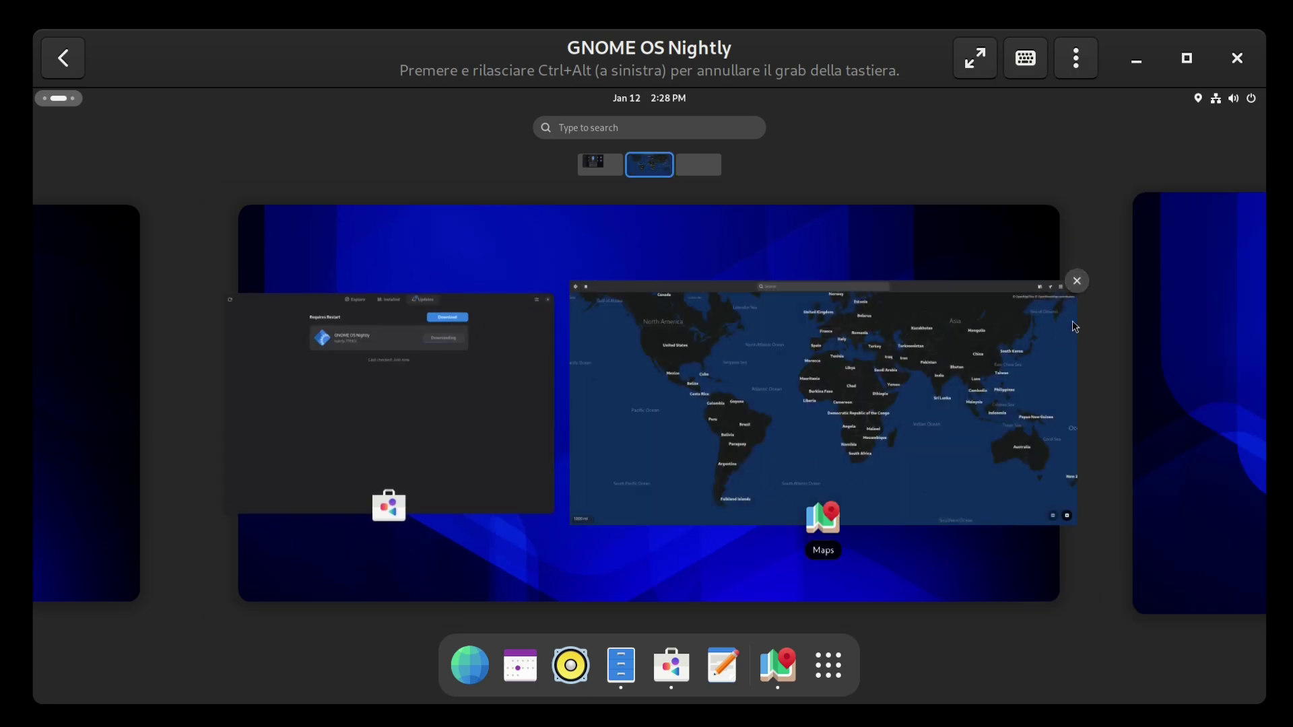
left_click(1081, 290)
left_click(375, 495)
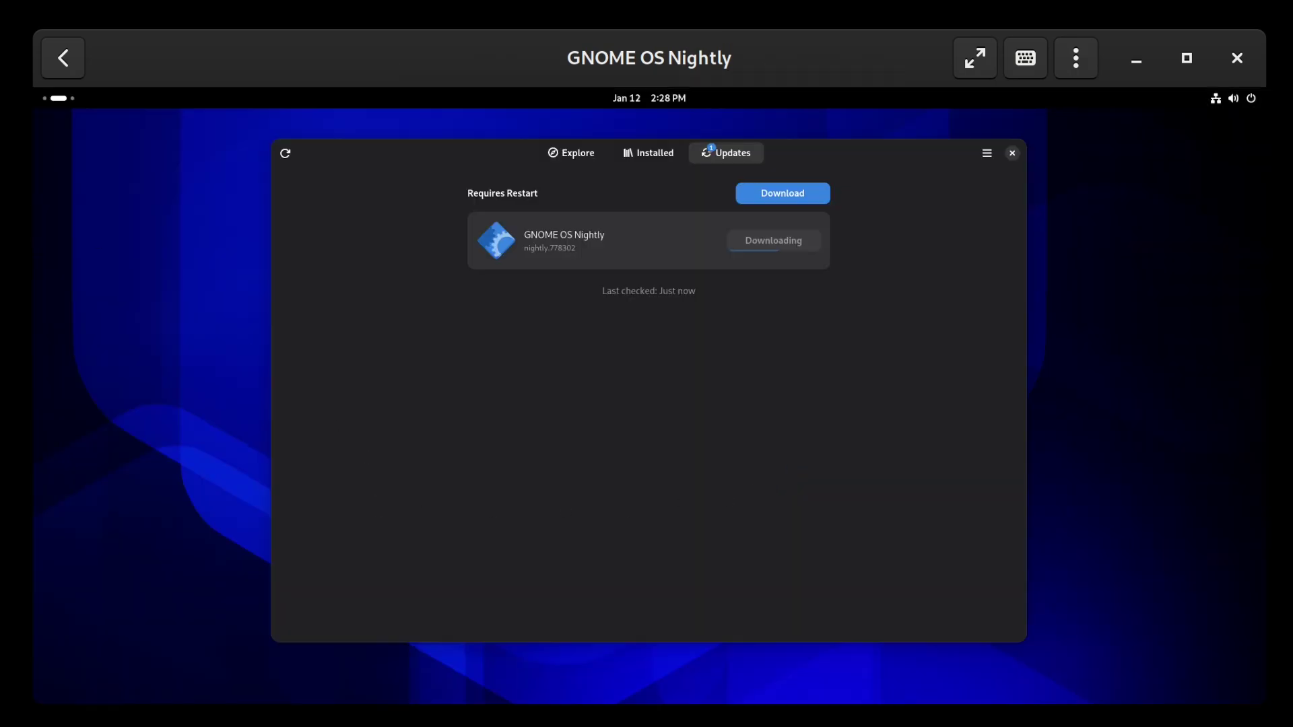
left_click(71, 93)
type("sc")
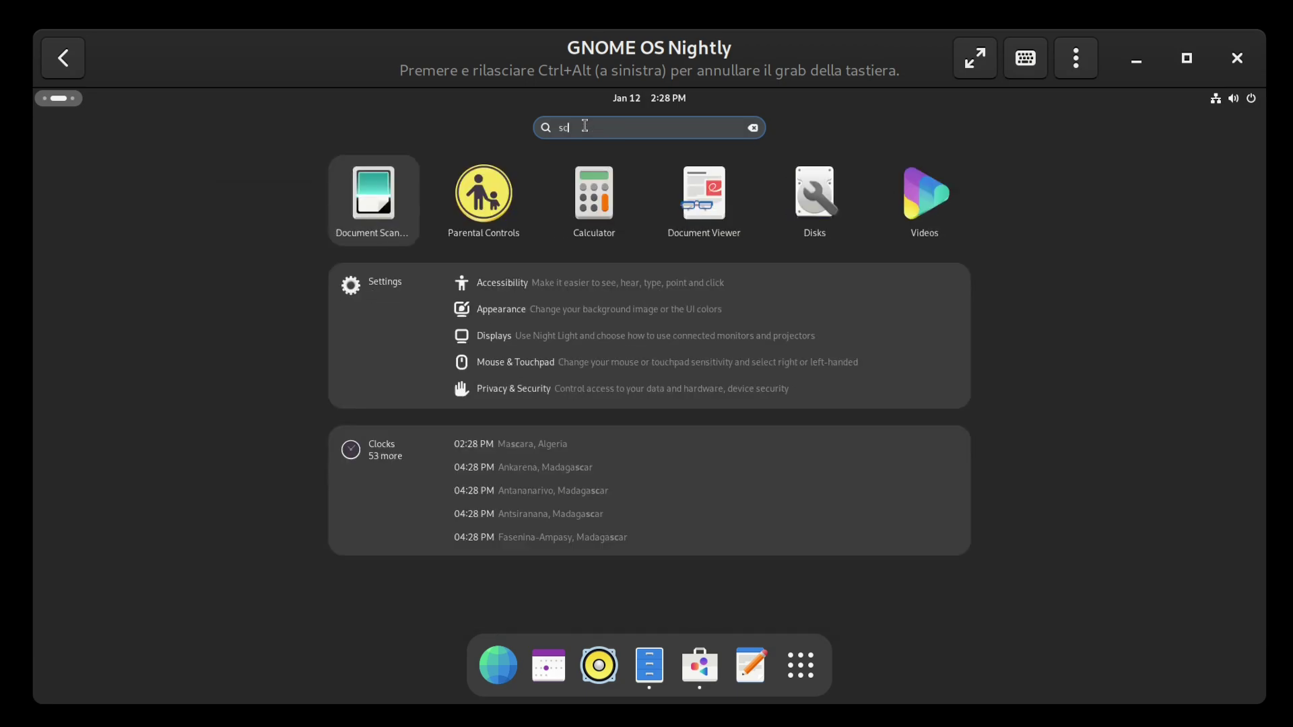
type("re")
Step: Capture a screenshot of the guest desktop, dismiss its notification and search the overview for Image Viewer
left_click(756, 215)
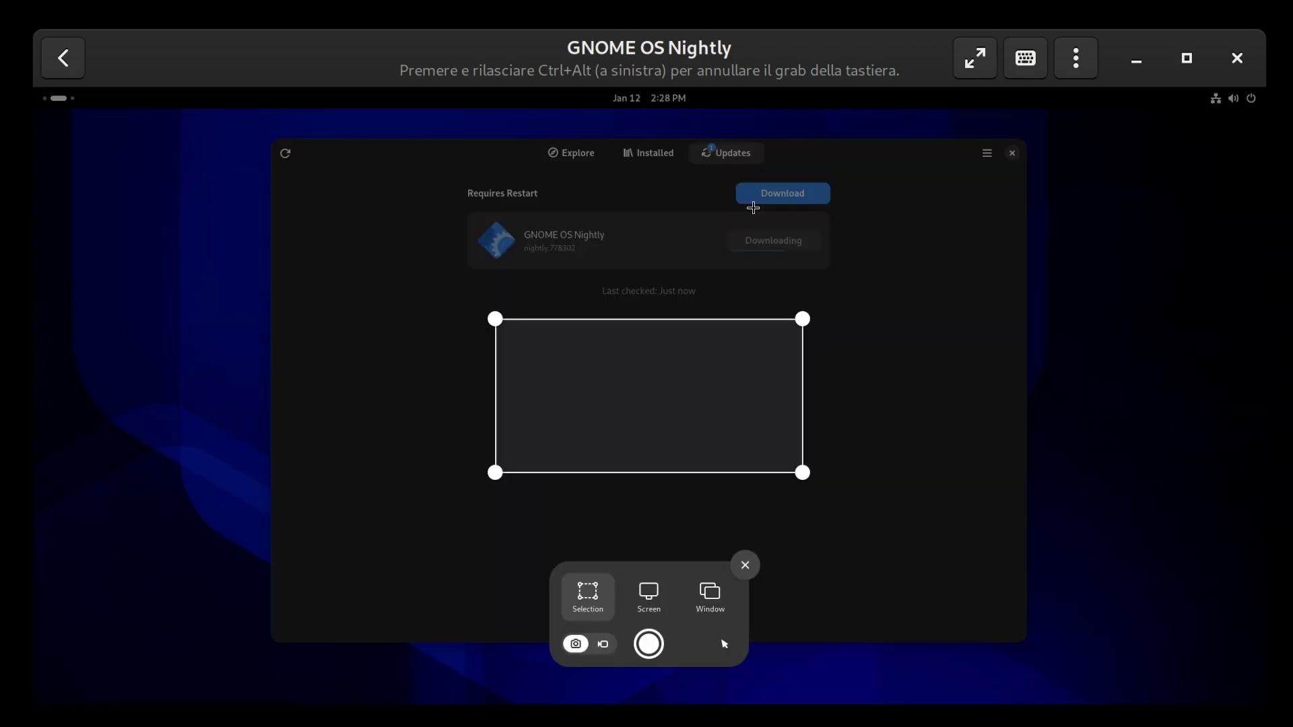
left_click(649, 643)
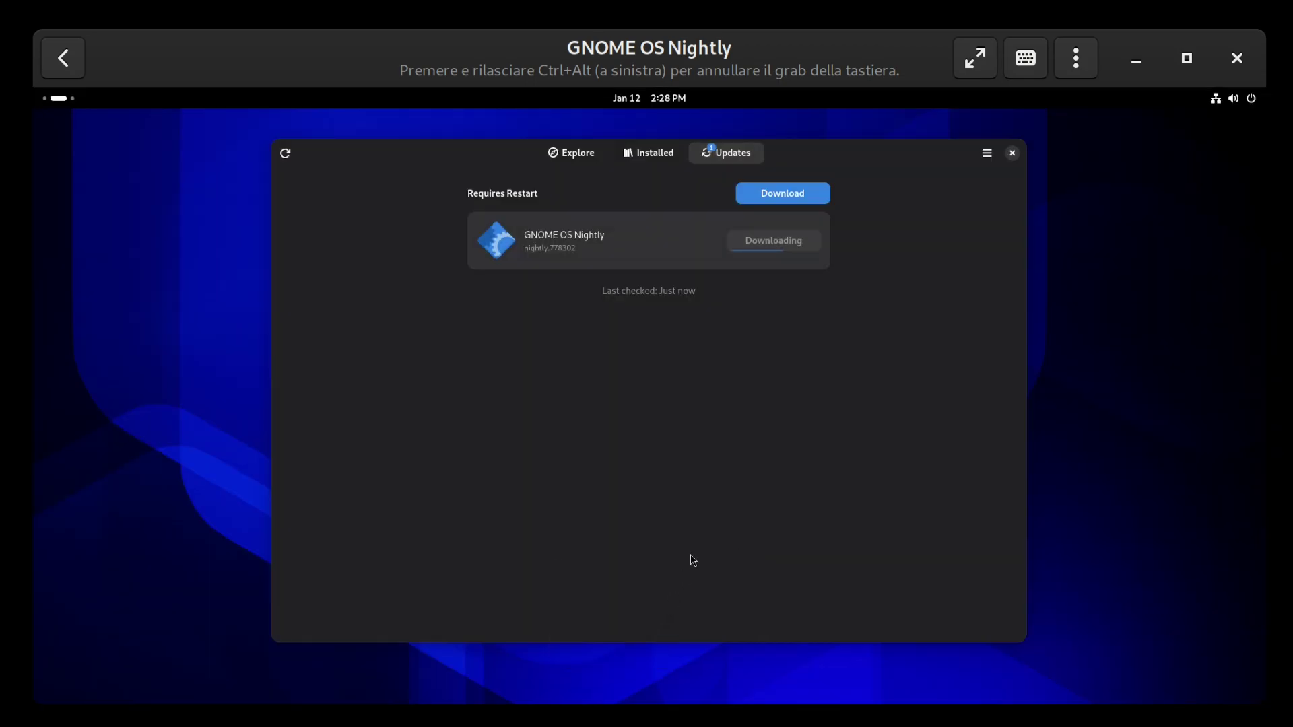
mouse_move(652, 136)
left_click(796, 124)
left_click(59, 101)
type("ima")
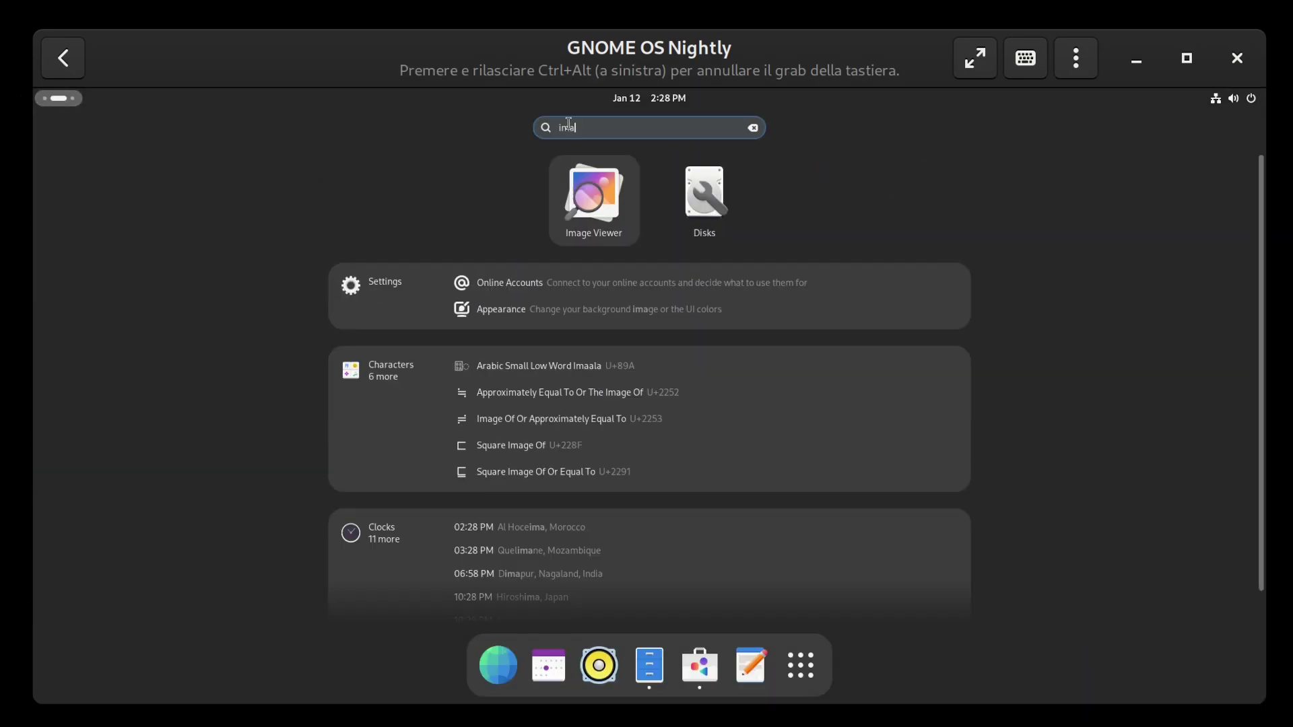
Step: Open the screenshot in Image Viewer and crop it to 3:2 after trying 16:9, 4:3, square and 5:4 shapes
left_click(593, 207)
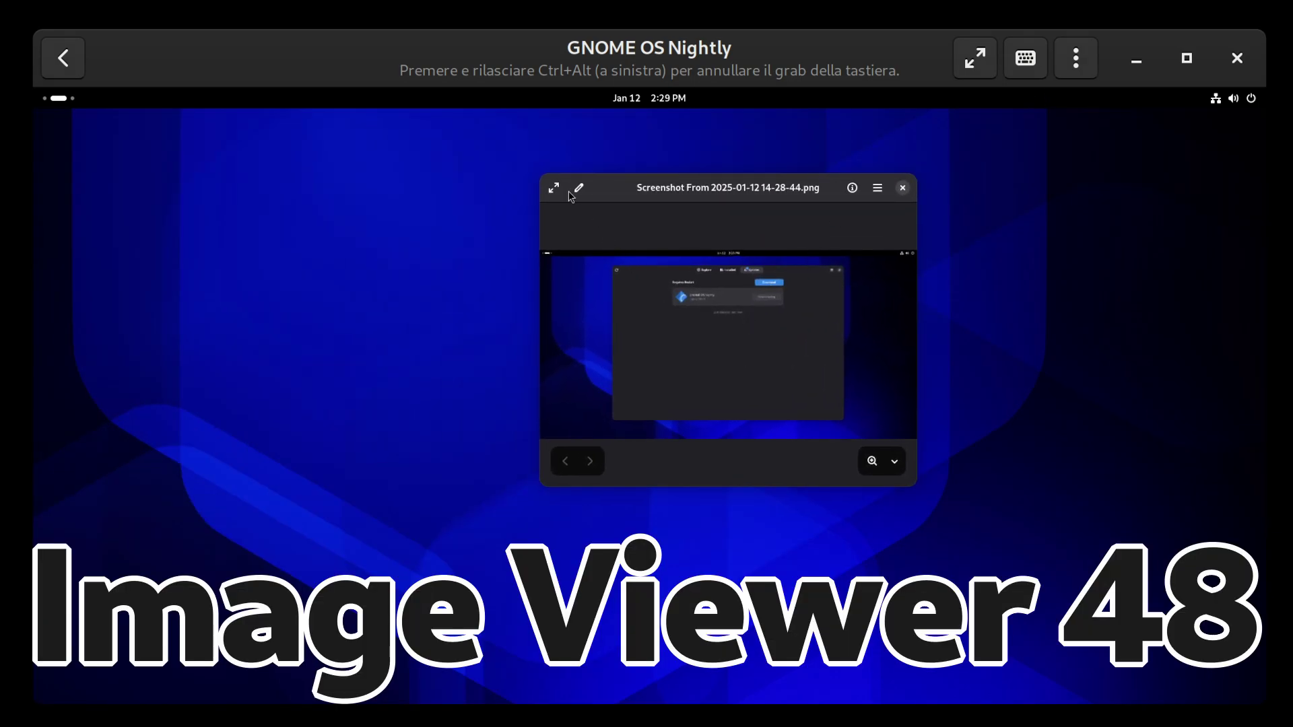
left_click(578, 189)
left_click(818, 328)
left_click(809, 299)
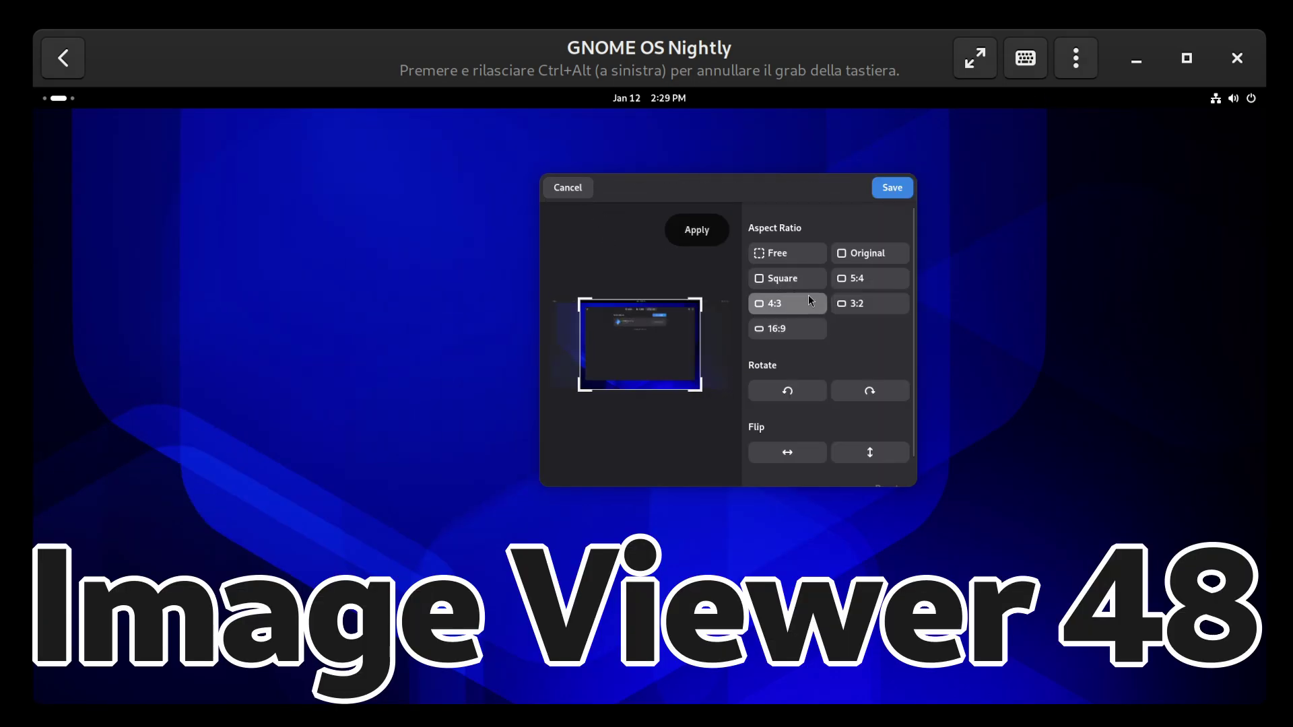
left_click(797, 253)
left_click(884, 279)
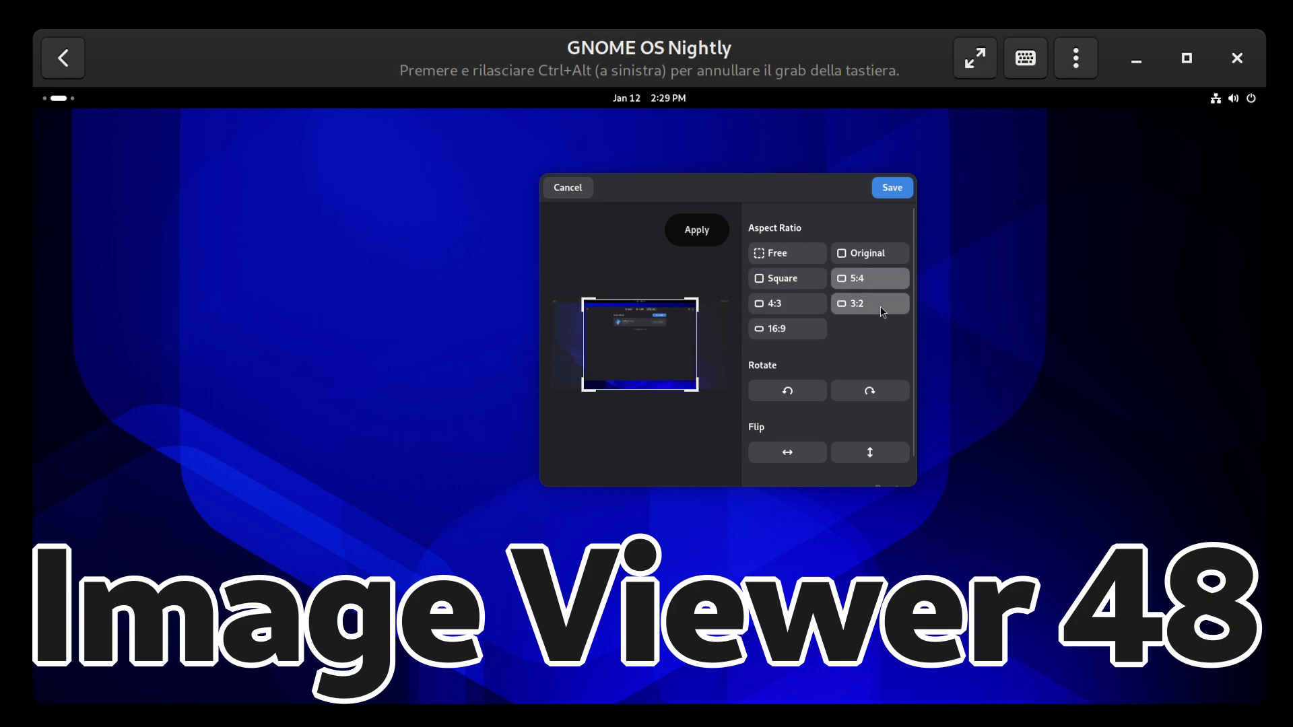
left_click(881, 309)
left_click(886, 397)
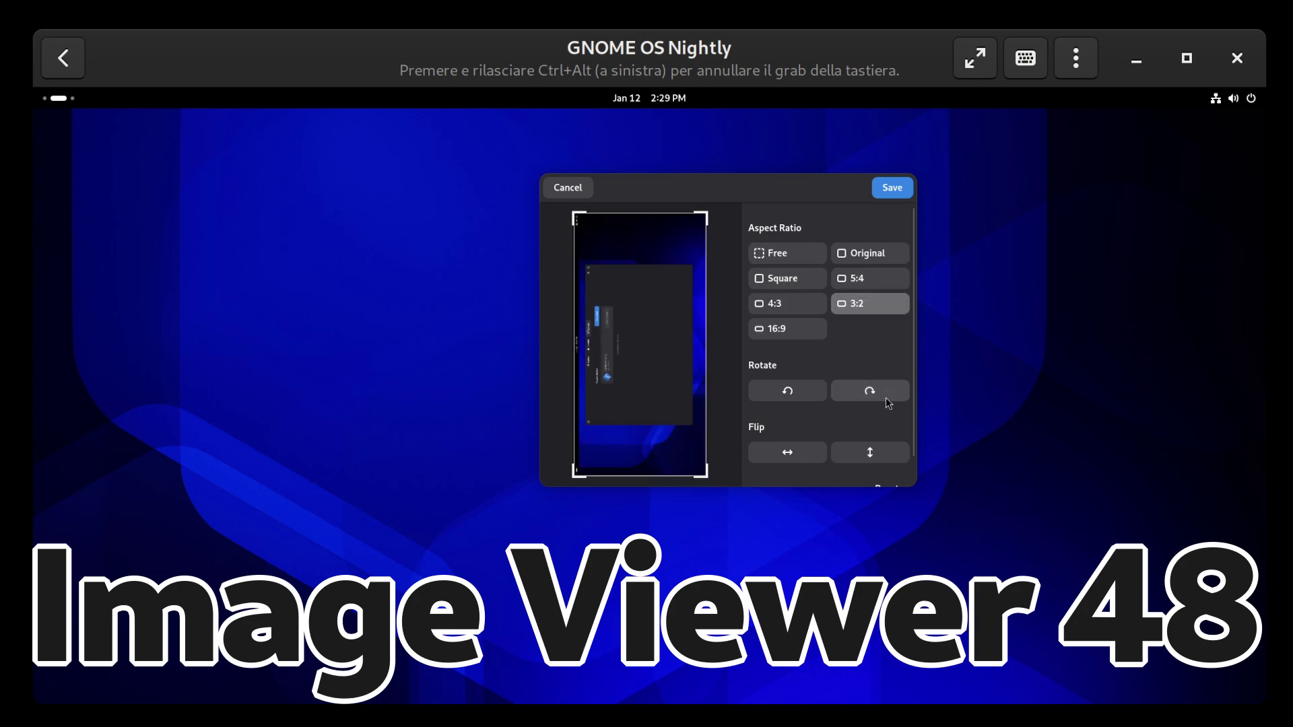
left_click(885, 397)
scroll(882, 452, "down", 1)
scroll(882, 452, "up", 1)
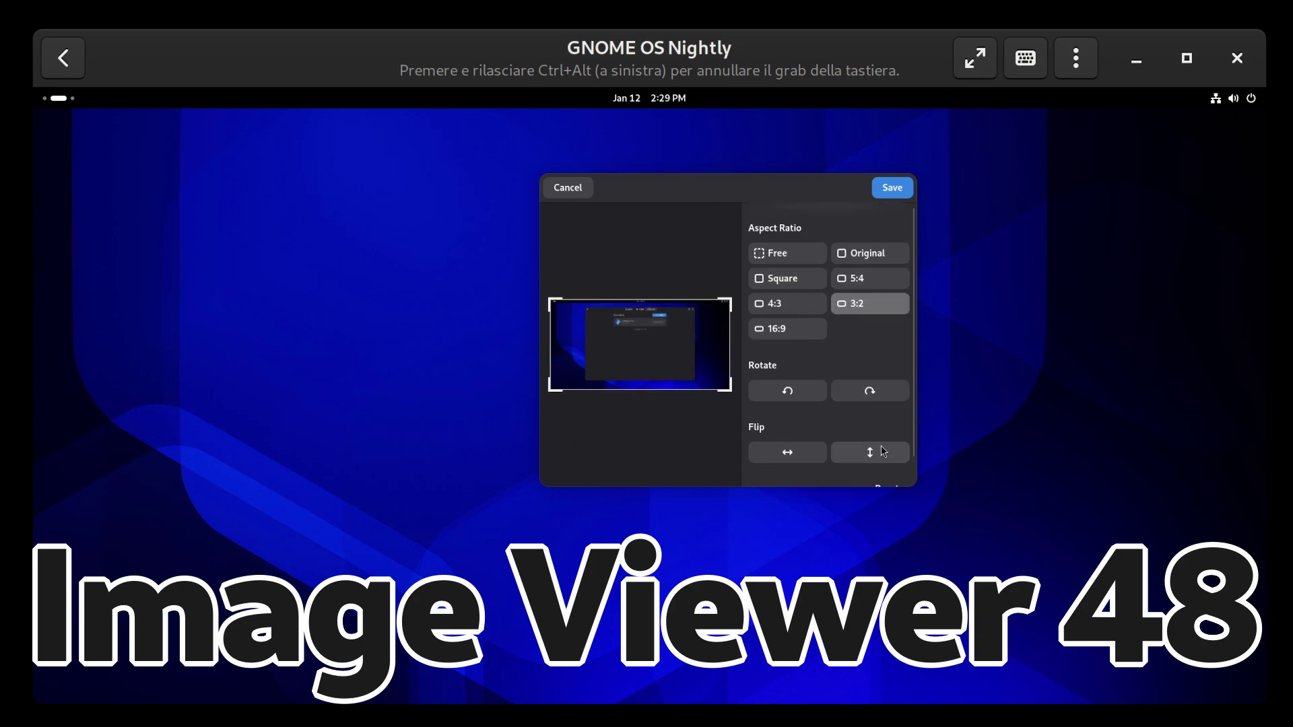
scroll(882, 452, "down", 1)
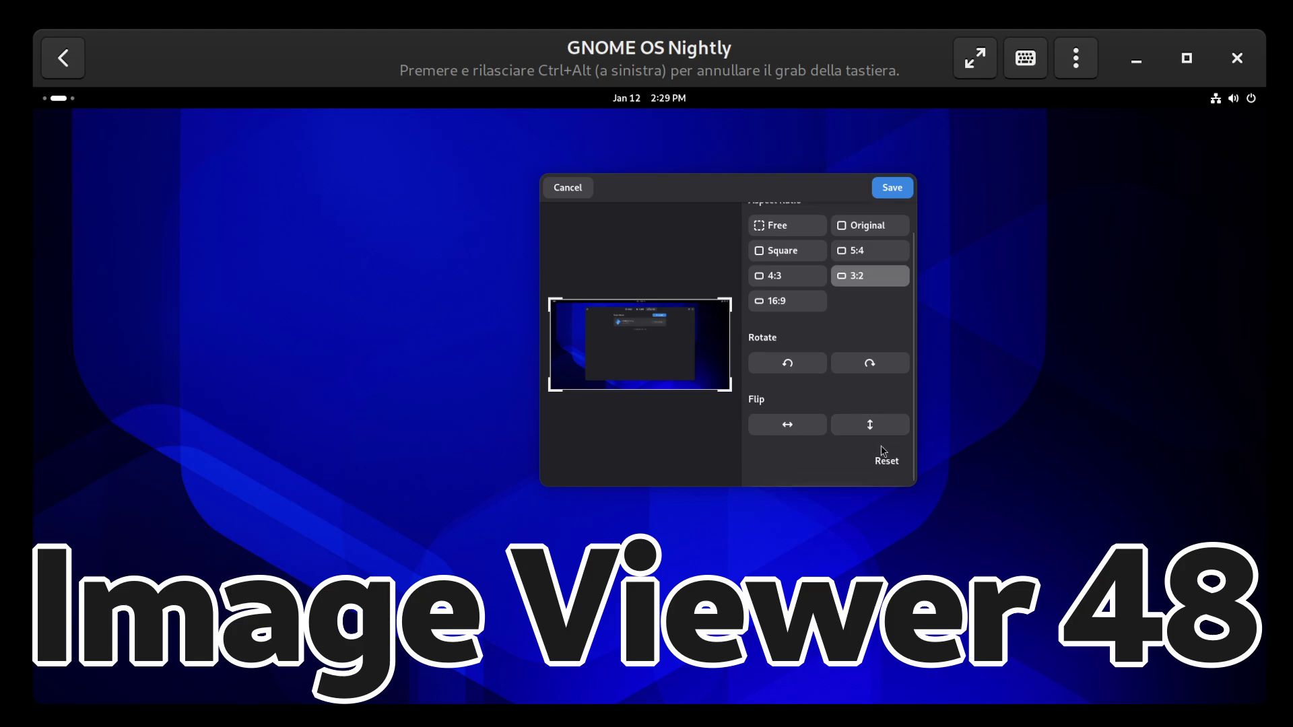
Step: Save the cropped screenshot, check its file properties and close Image Viewer
left_click(890, 188)
key("Escape")
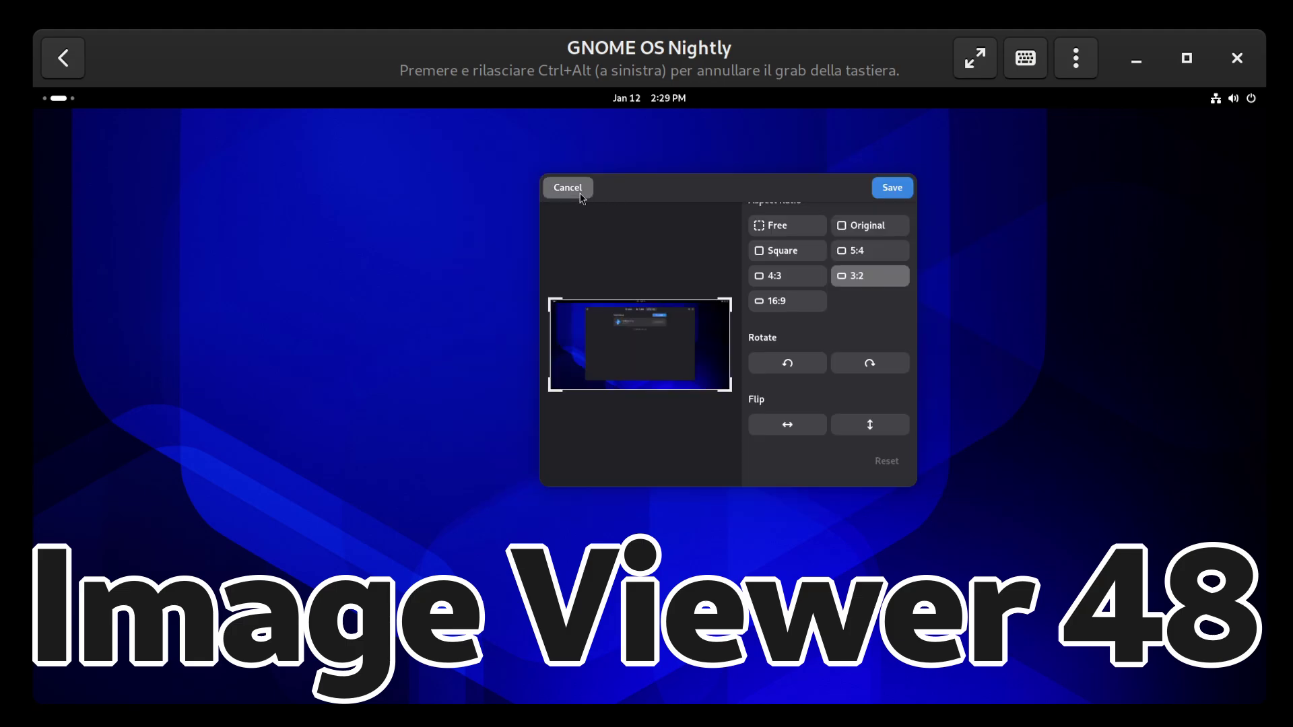
left_click(571, 188)
left_click(852, 188)
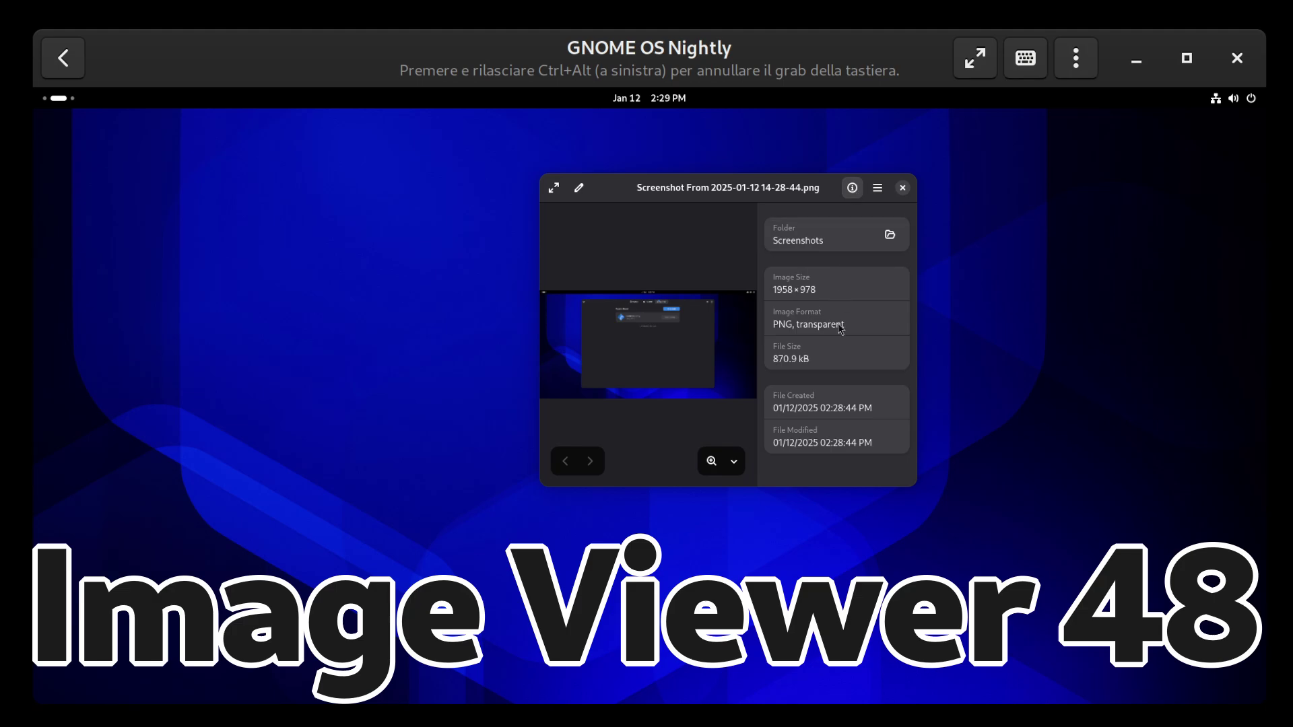
key("ctrl+alt")
left_click(901, 189)
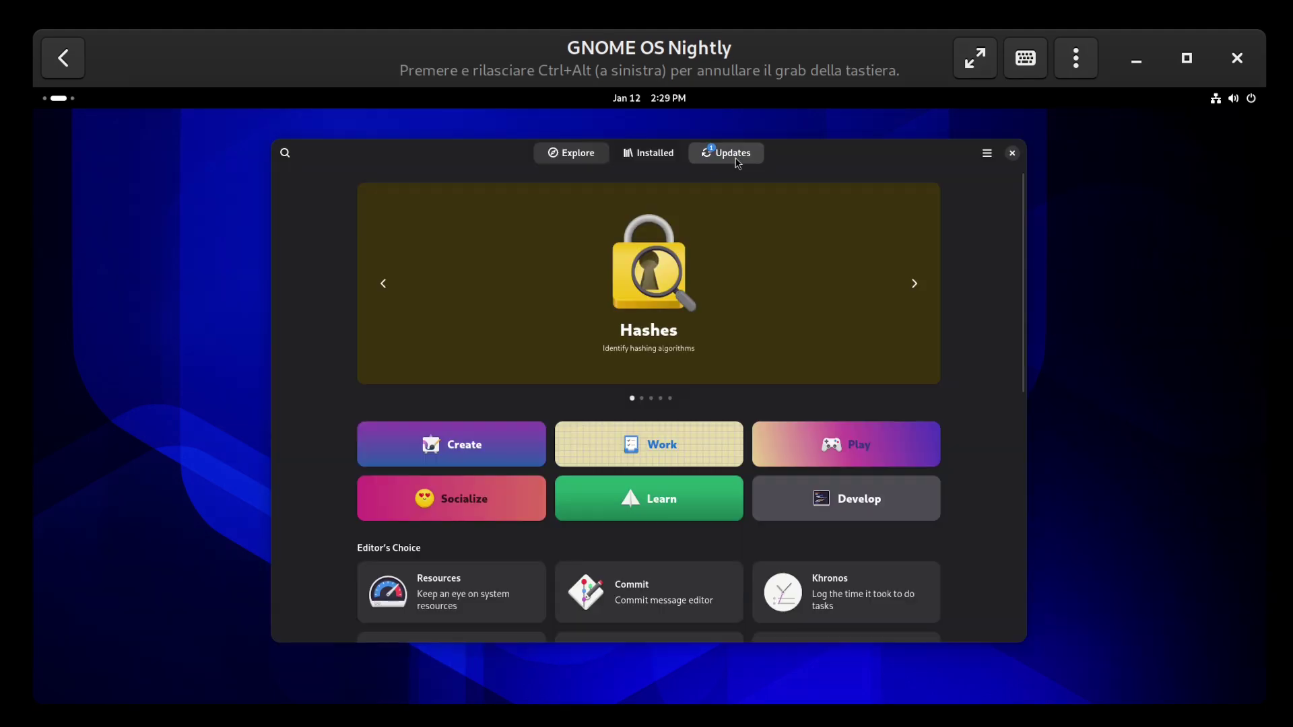
Step: From Software's Updates page, restart the guest to install the GNOME OS Nightly update
left_click(727, 154)
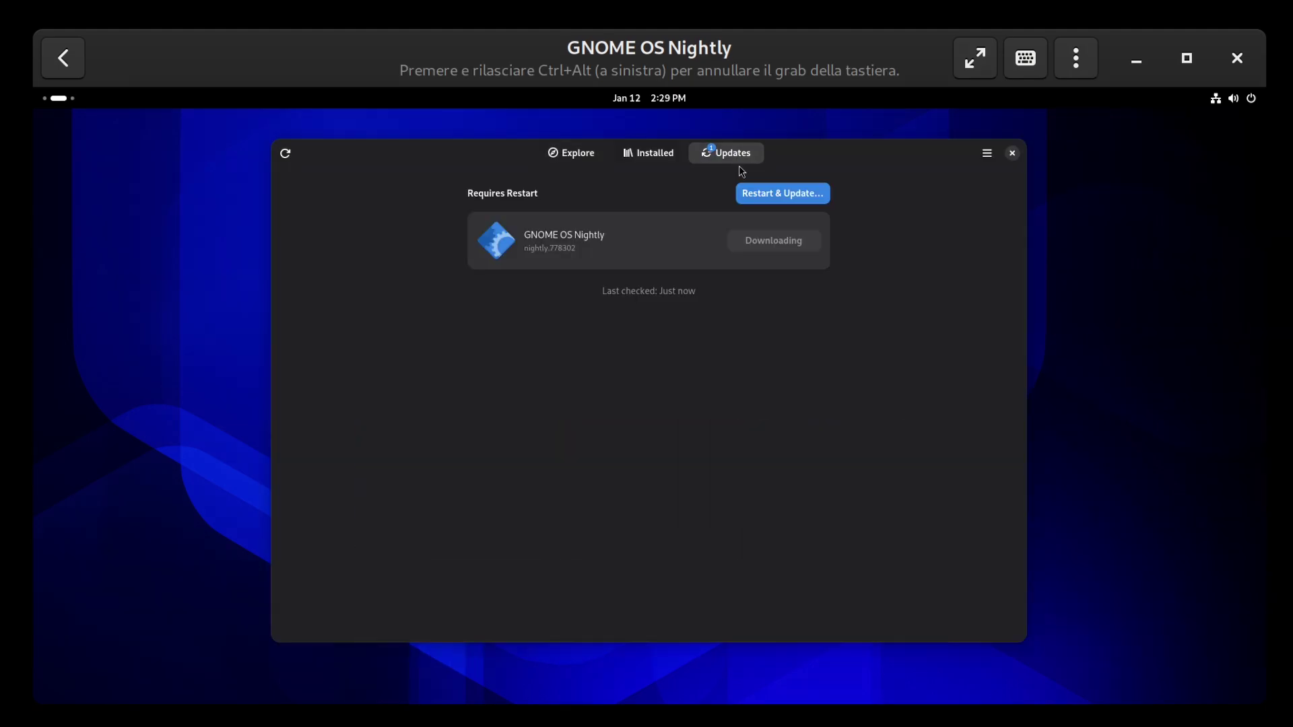
left_click(794, 201)
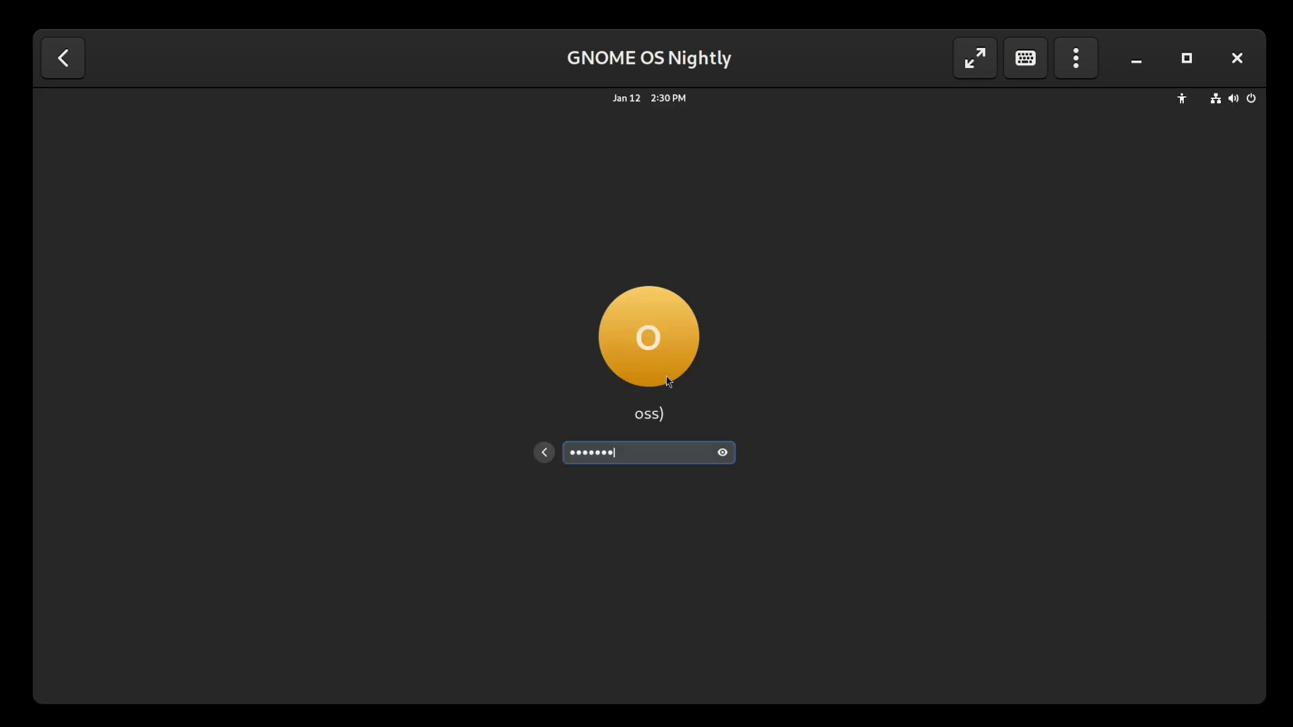
Step: Log back into the restarted guest and show the grid of installed applications
key("Return")
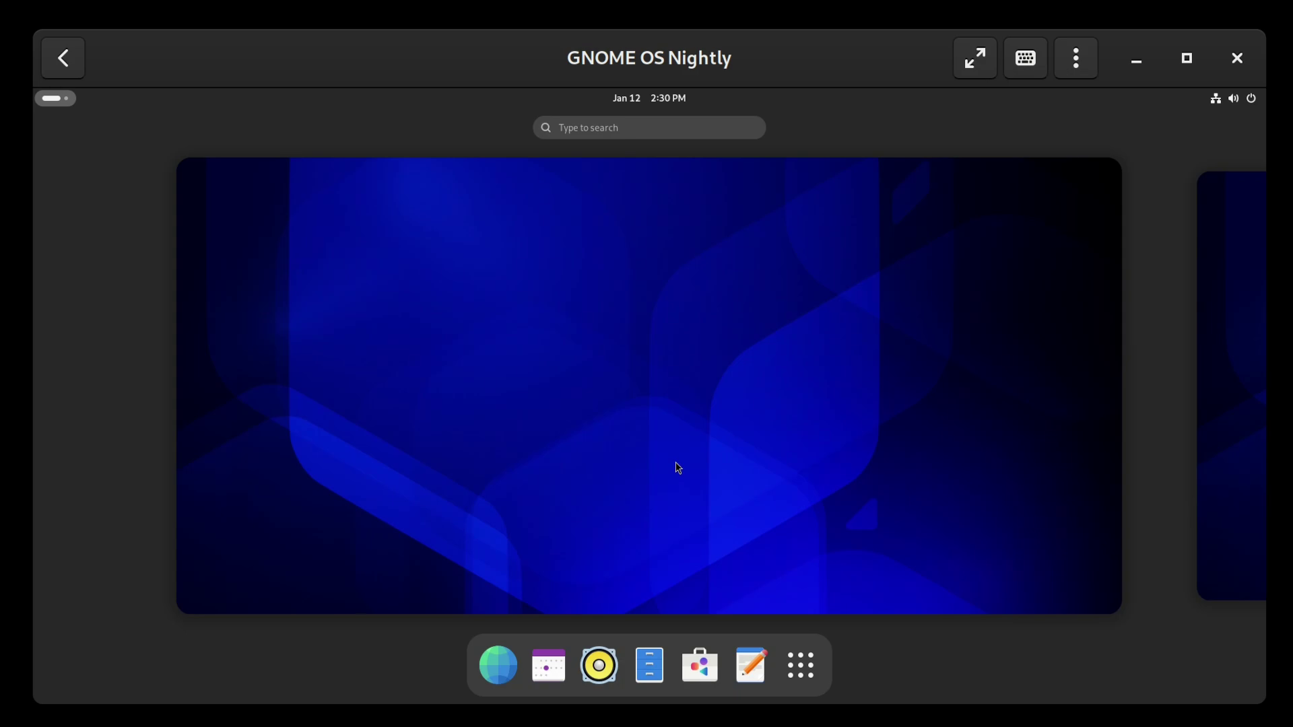
left_click(805, 662)
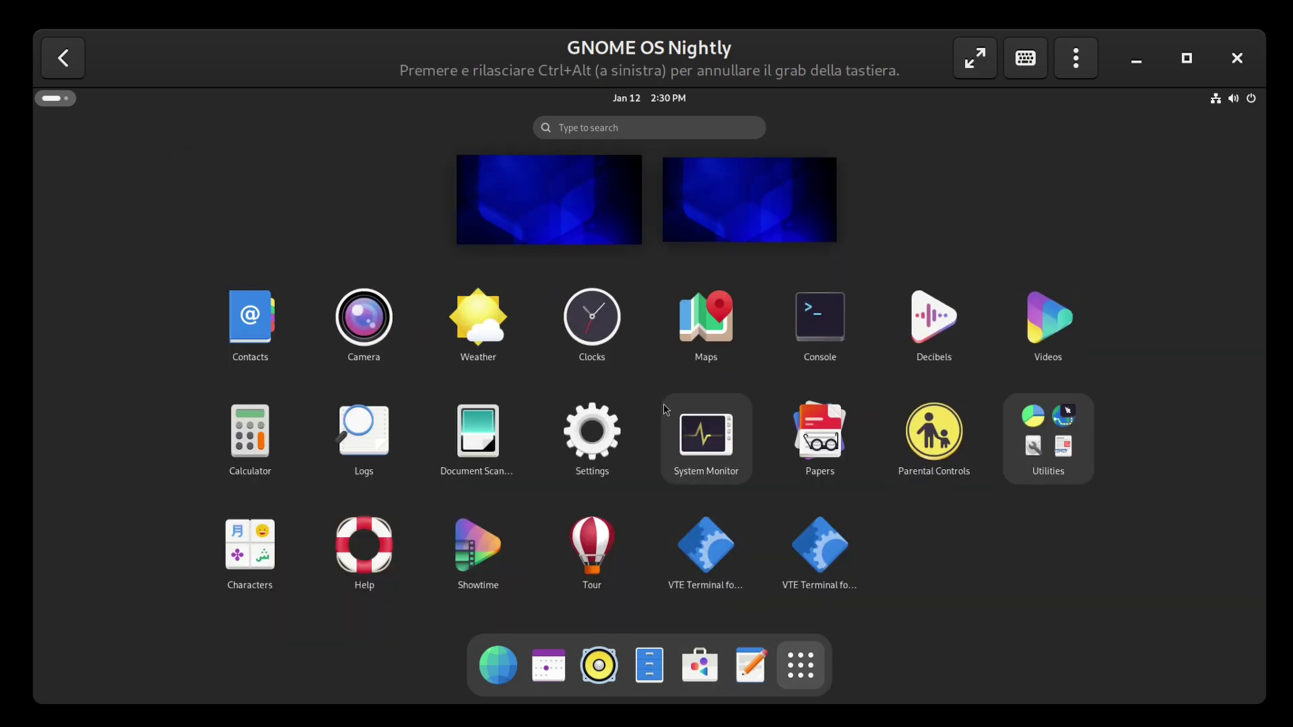
Step: Launch Console, view its About dialog reporting 48.alpha, close it and return to the app grid
left_click(828, 317)
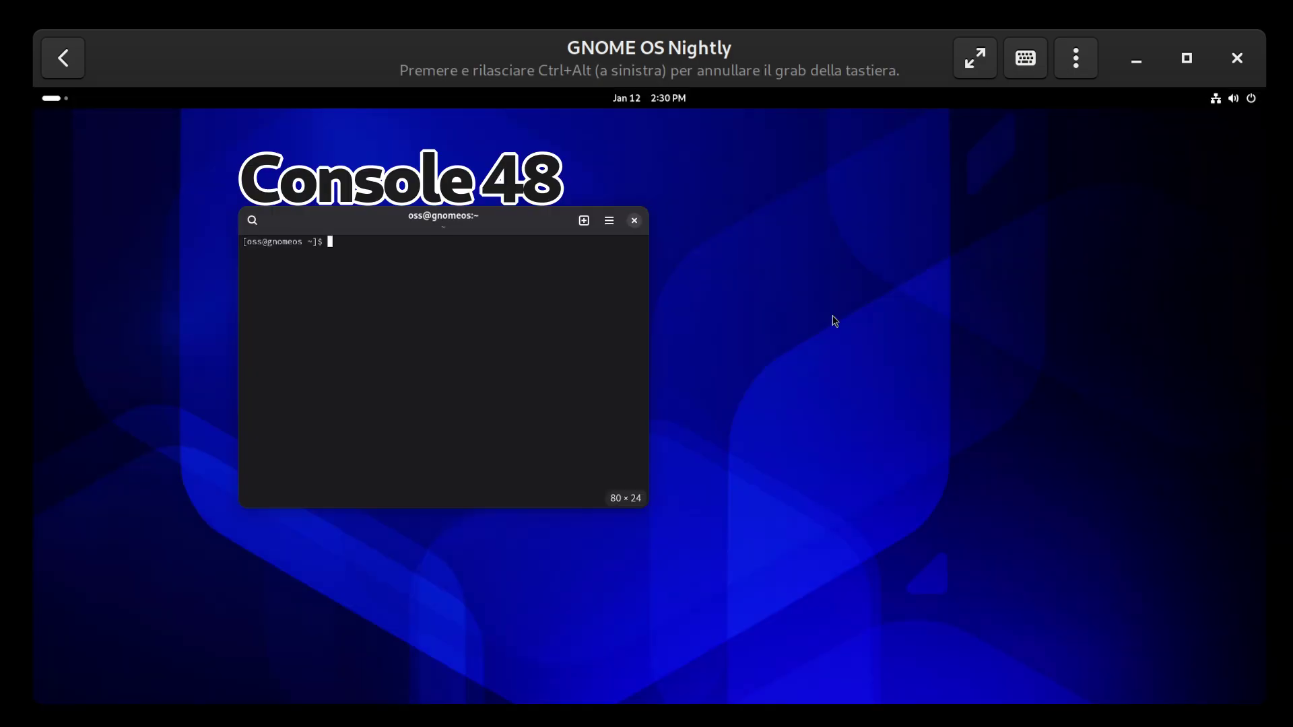
left_click(608, 221)
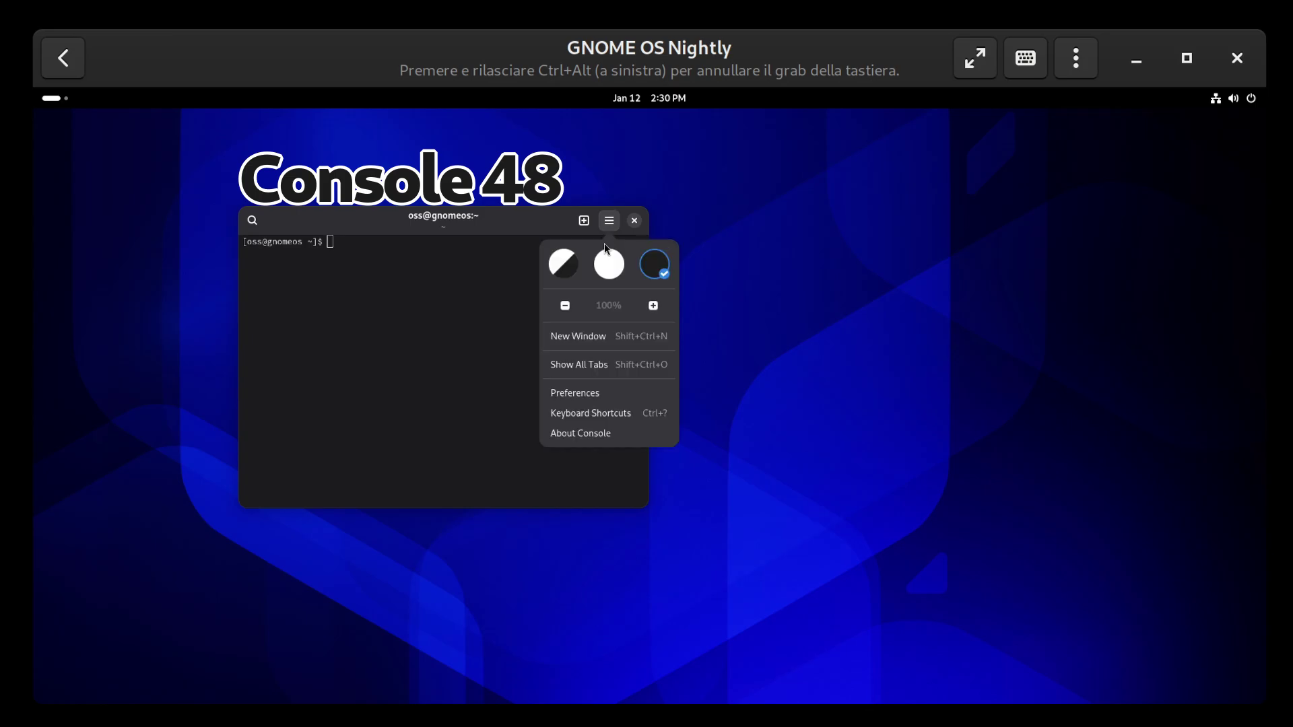
left_click(611, 433)
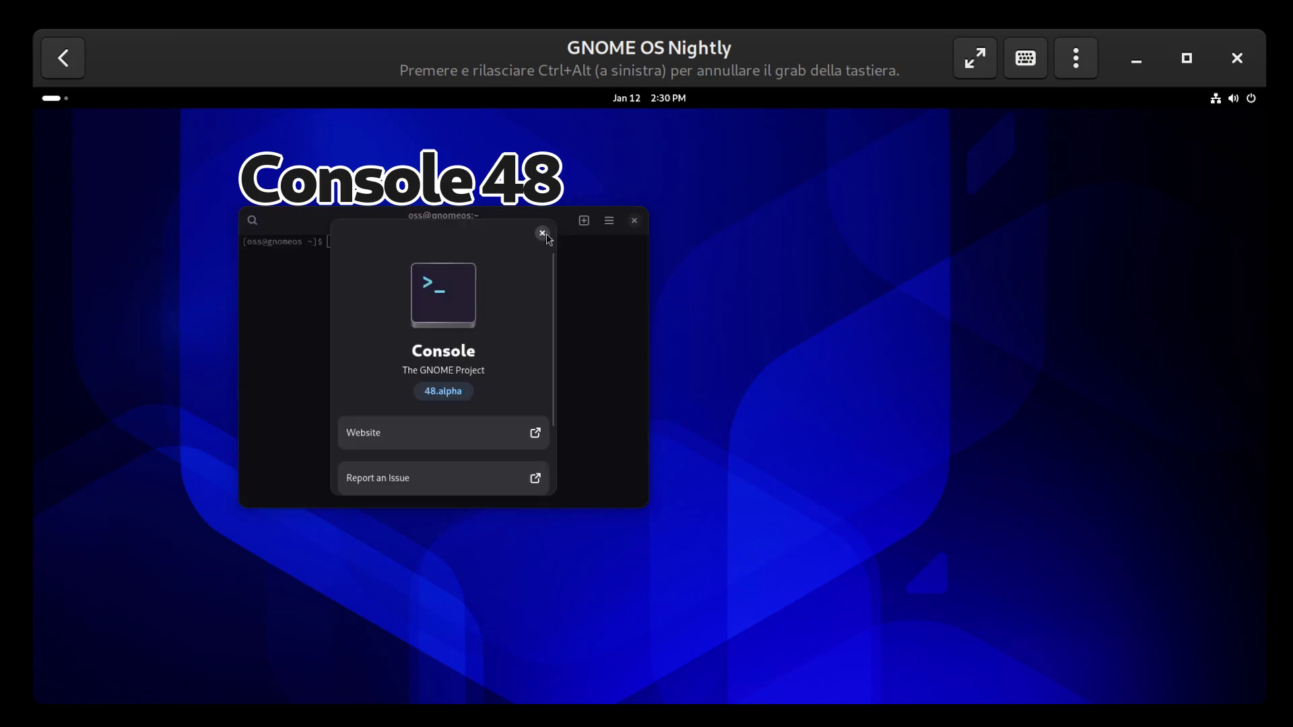
left_click(543, 234)
key("super")
left_click(831, 665)
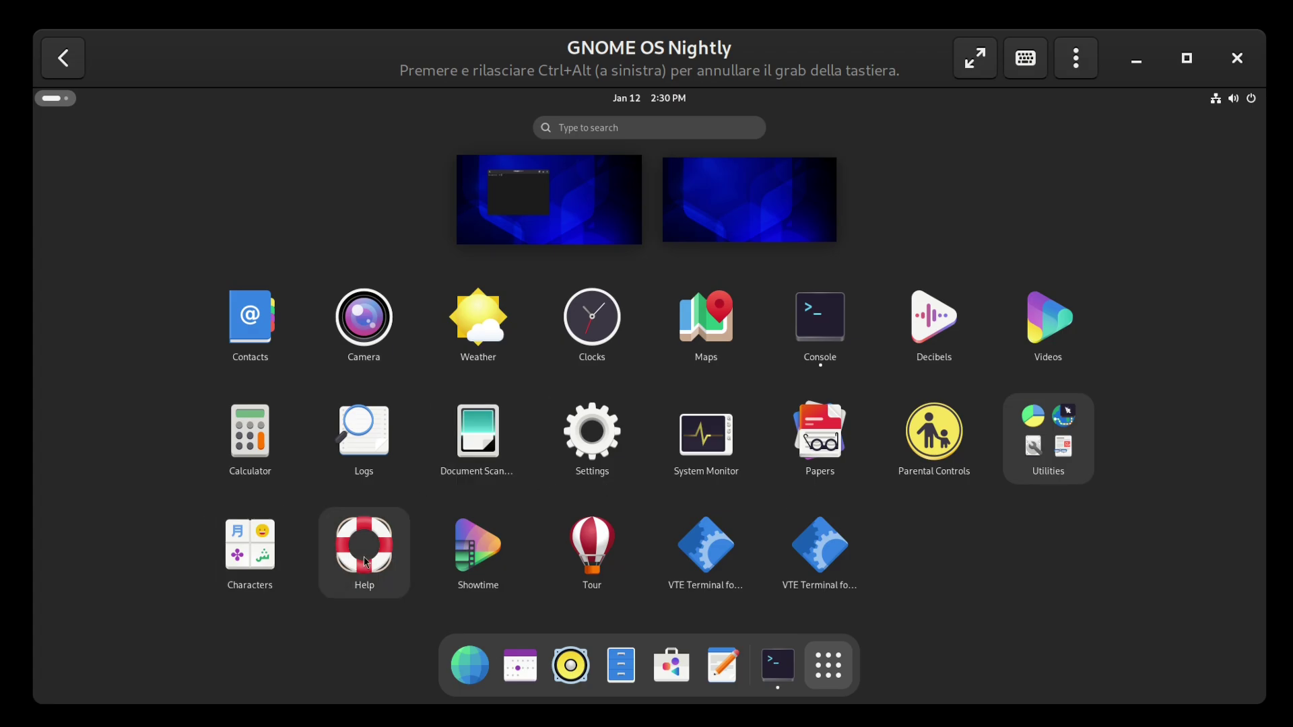
Step: Launch the Showtime video player and view then close its About dialog
left_click(480, 554)
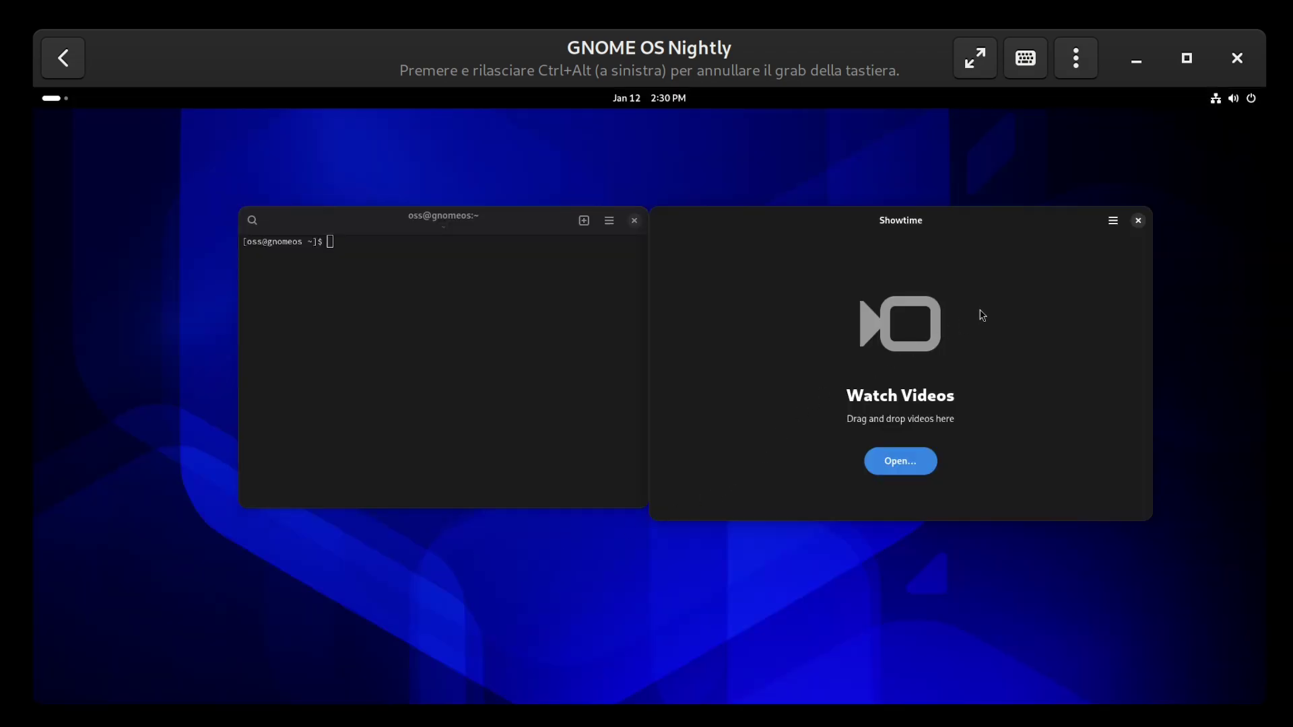
left_click(1111, 222)
left_click(1092, 303)
left_click(999, 233)
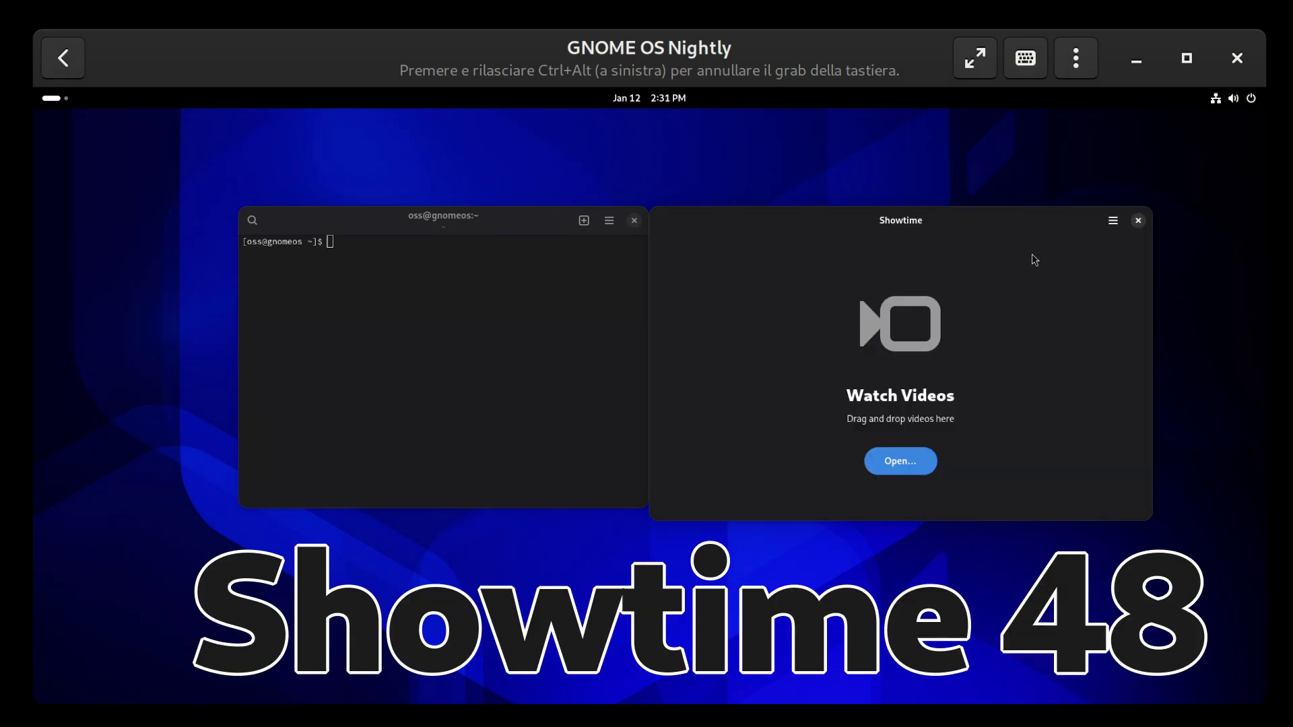
Step: Check GNOME Software's updates page reports Up to Date, close it and return to the app grid
left_click(51, 98)
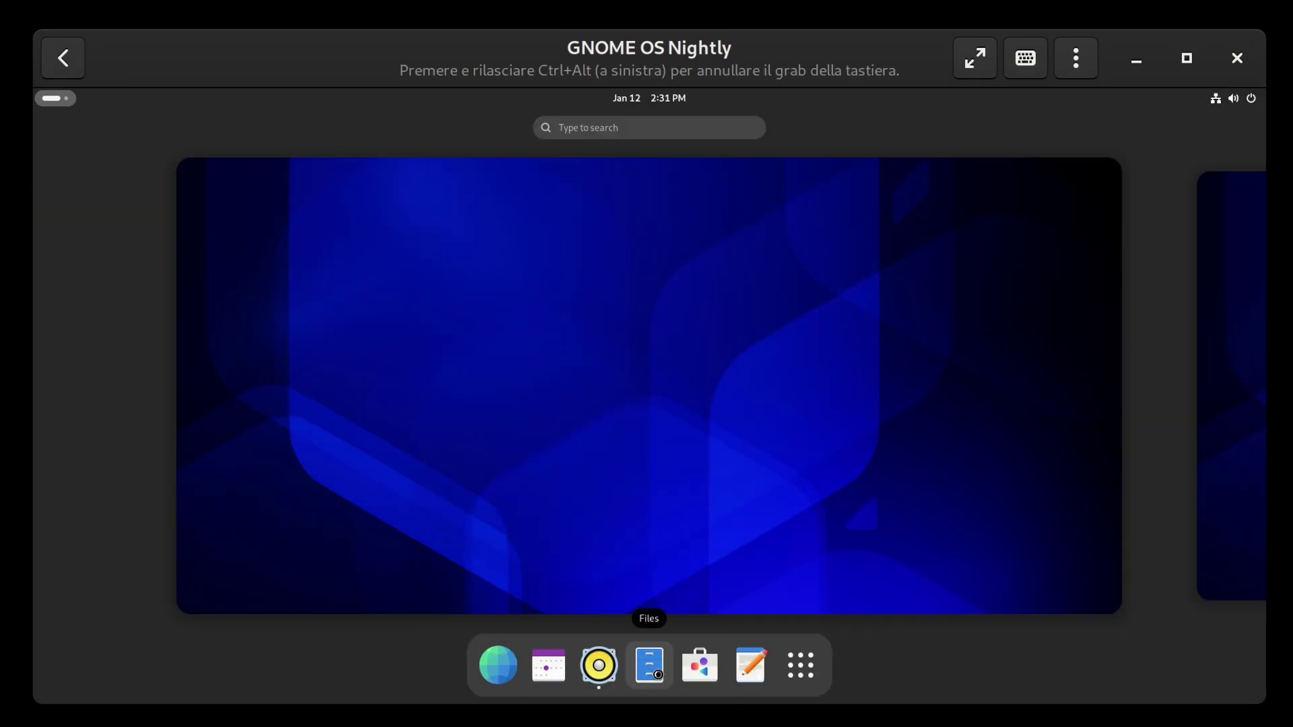
left_click(790, 674)
left_click(700, 665)
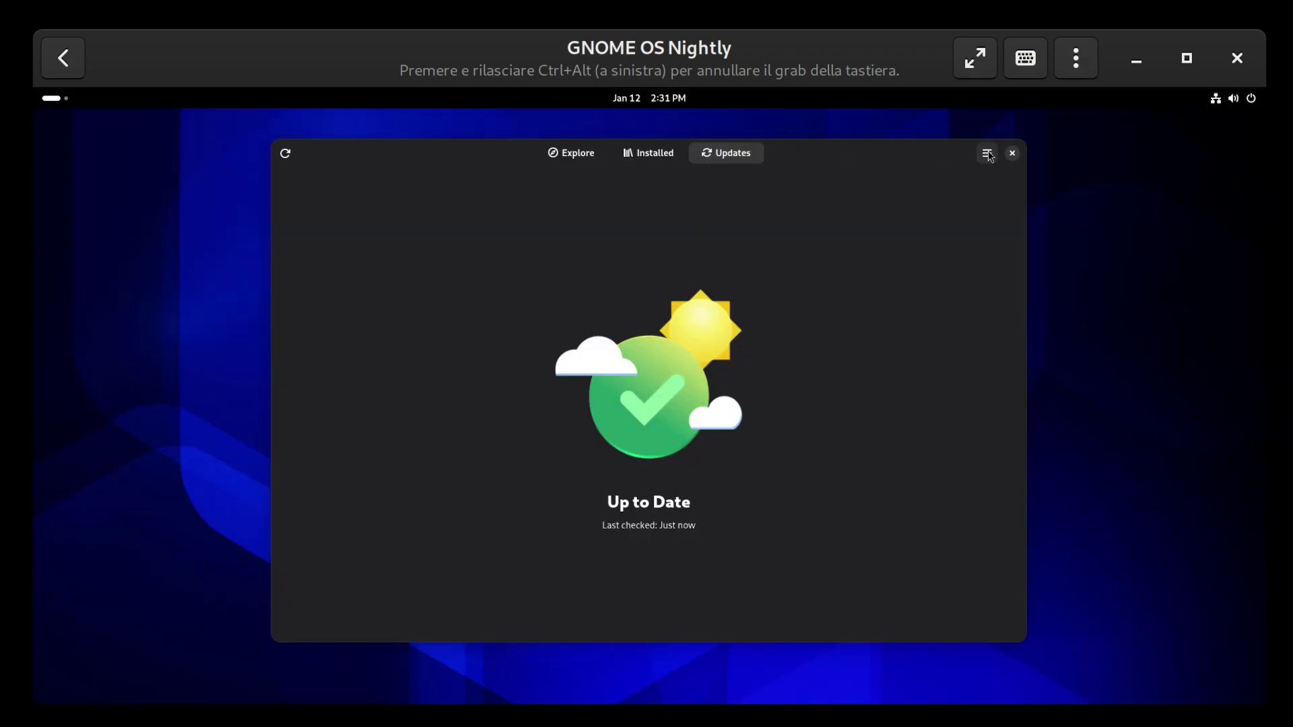
left_click(1012, 153)
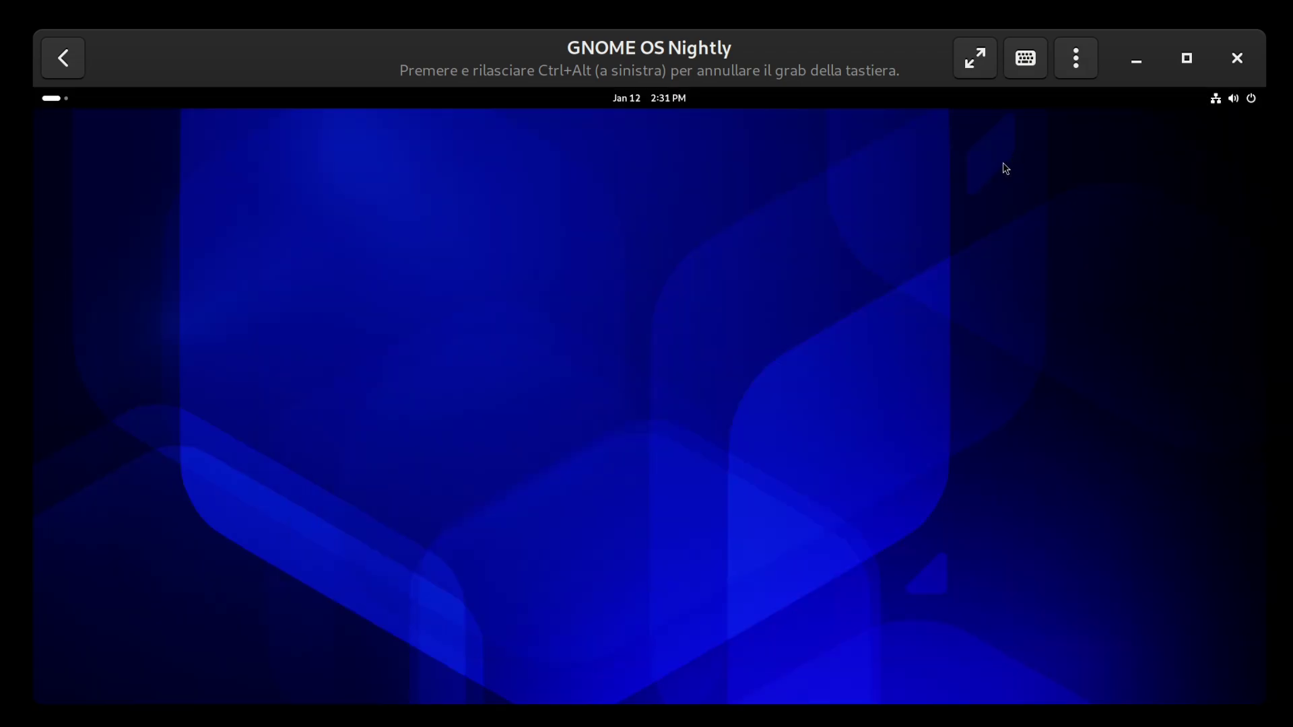
left_click(51, 98)
left_click(801, 668)
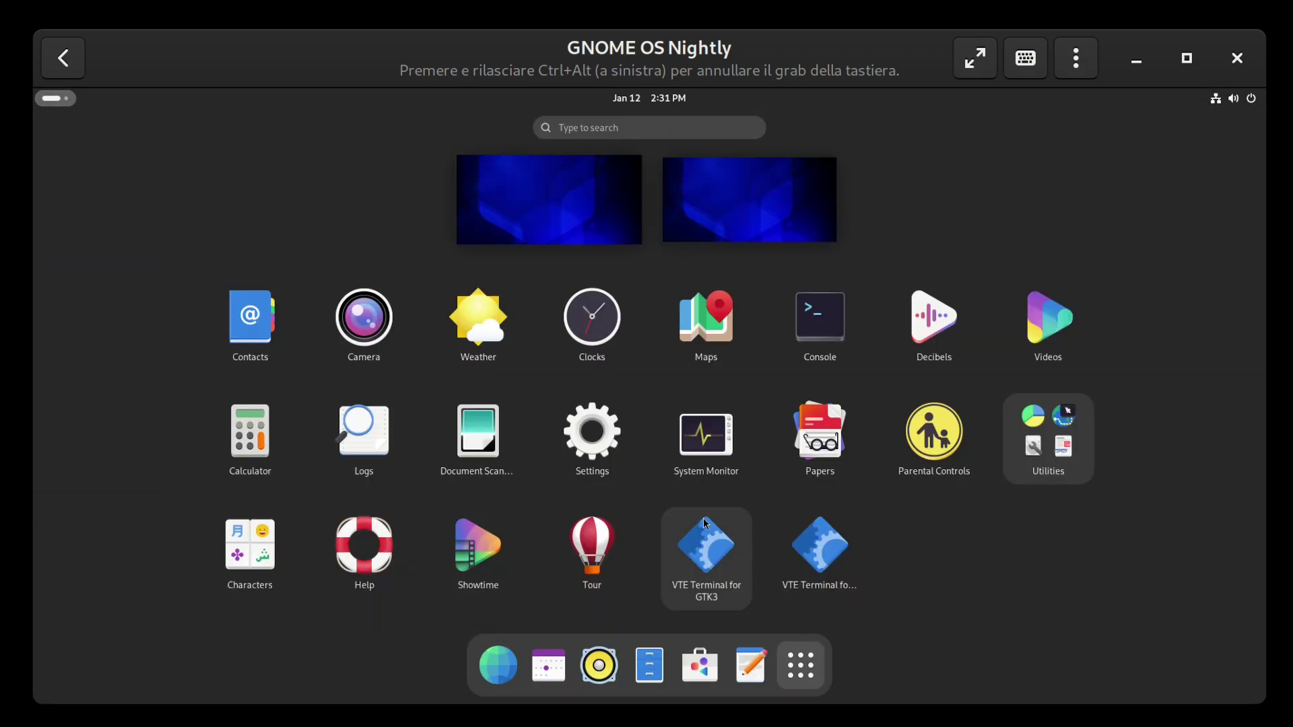
Step: Launch Clocks and look through its Alarms, Stopwatch and Timer sections
left_click(615, 336)
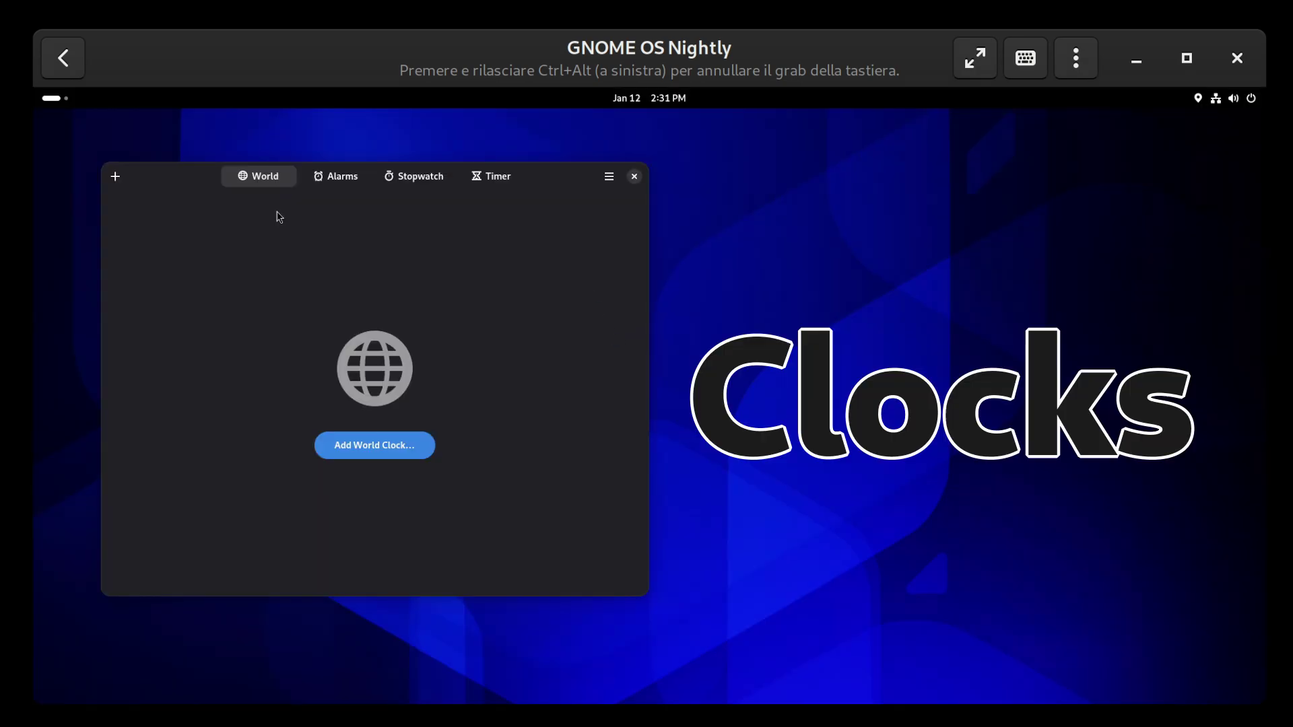
left_click(336, 176)
left_click(414, 177)
left_click(492, 175)
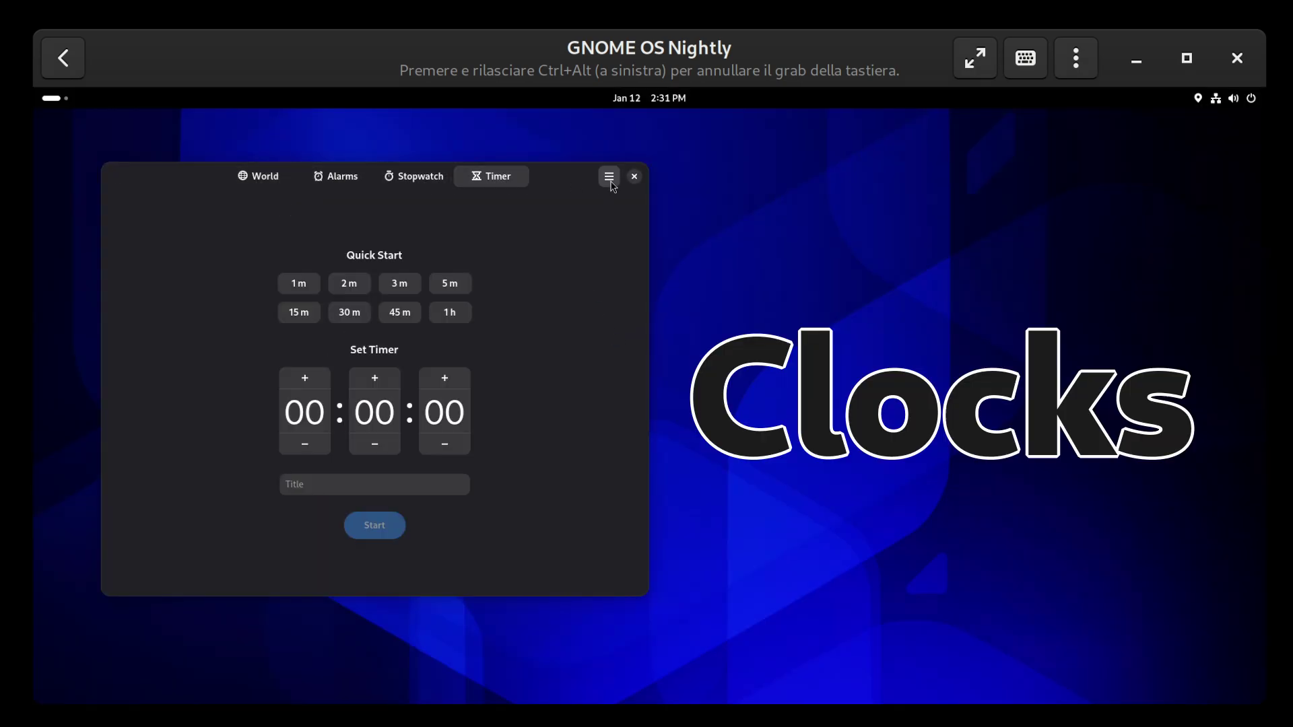
Step: View Clocks' About dialog showing 48.alpha, then close the dialog and the Clocks window
left_click(609, 177)
left_click(618, 258)
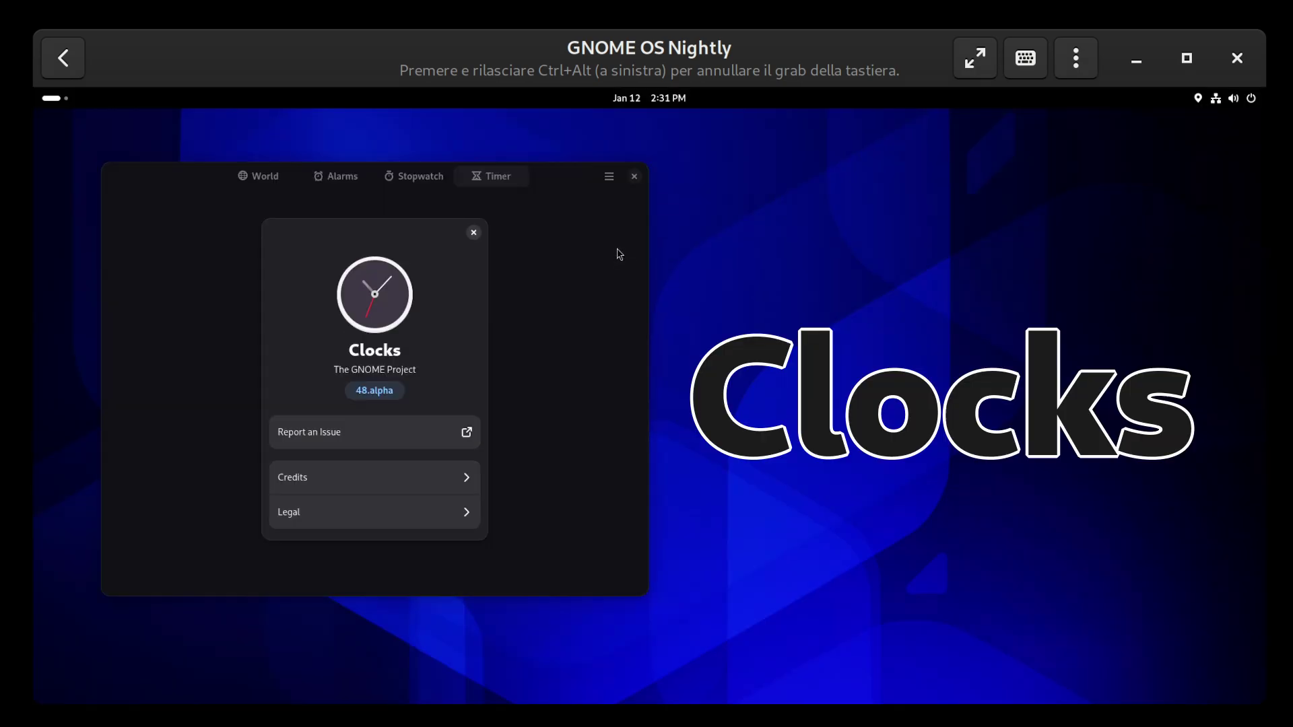
left_click(487, 243)
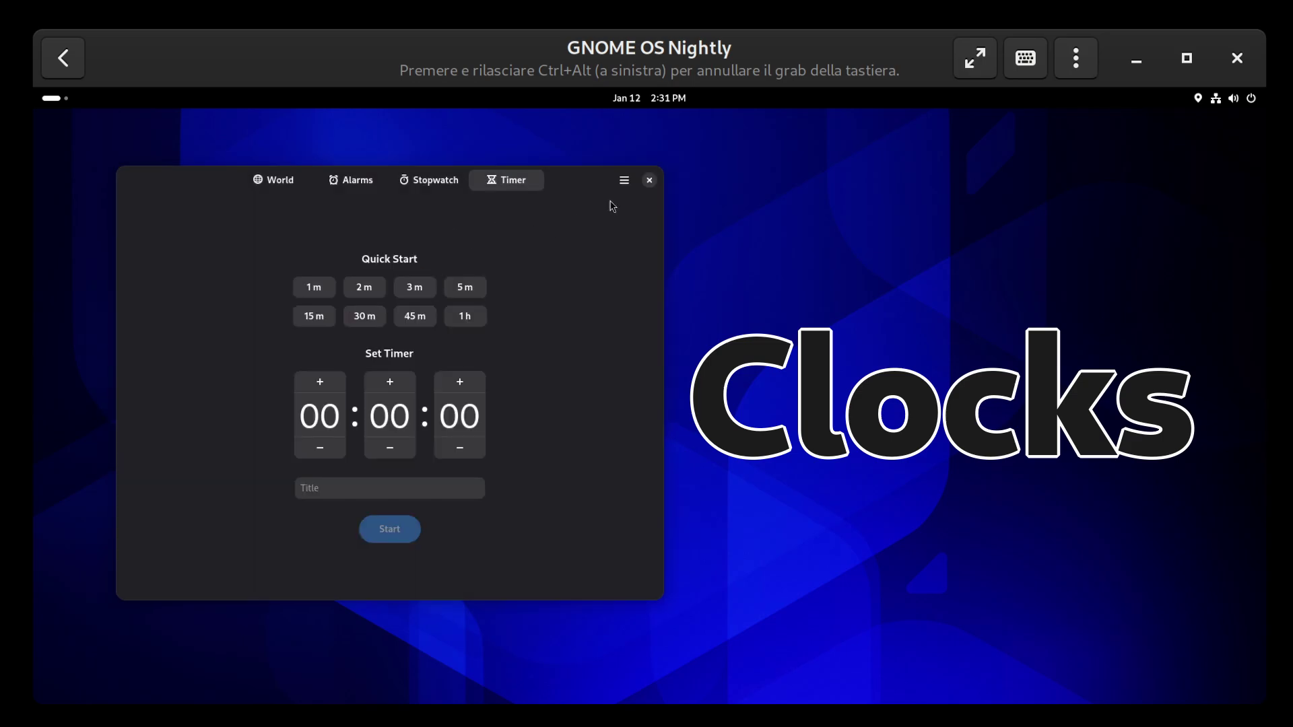
left_click(650, 180)
Step: Launch Camera, view its About dialog reading 48.alpha, close it and return to the overview
key("super+a")
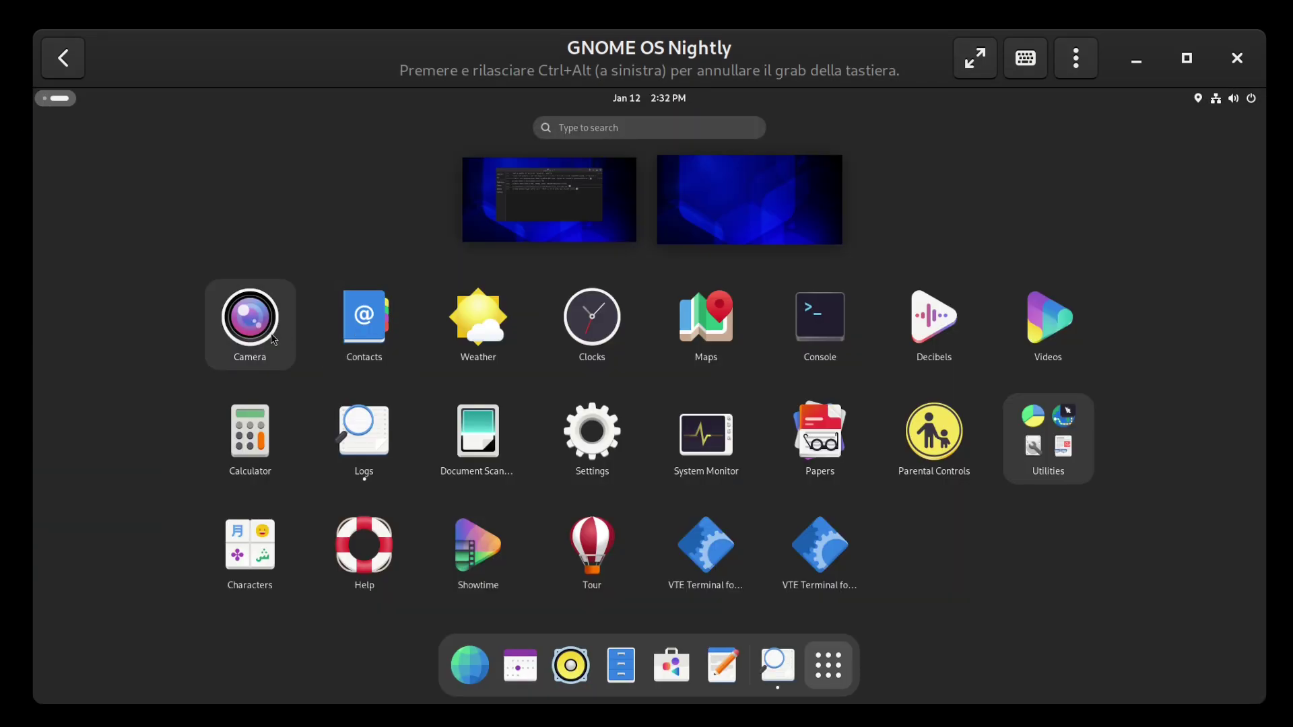
left_click(249, 321)
left_click(609, 187)
left_click(610, 258)
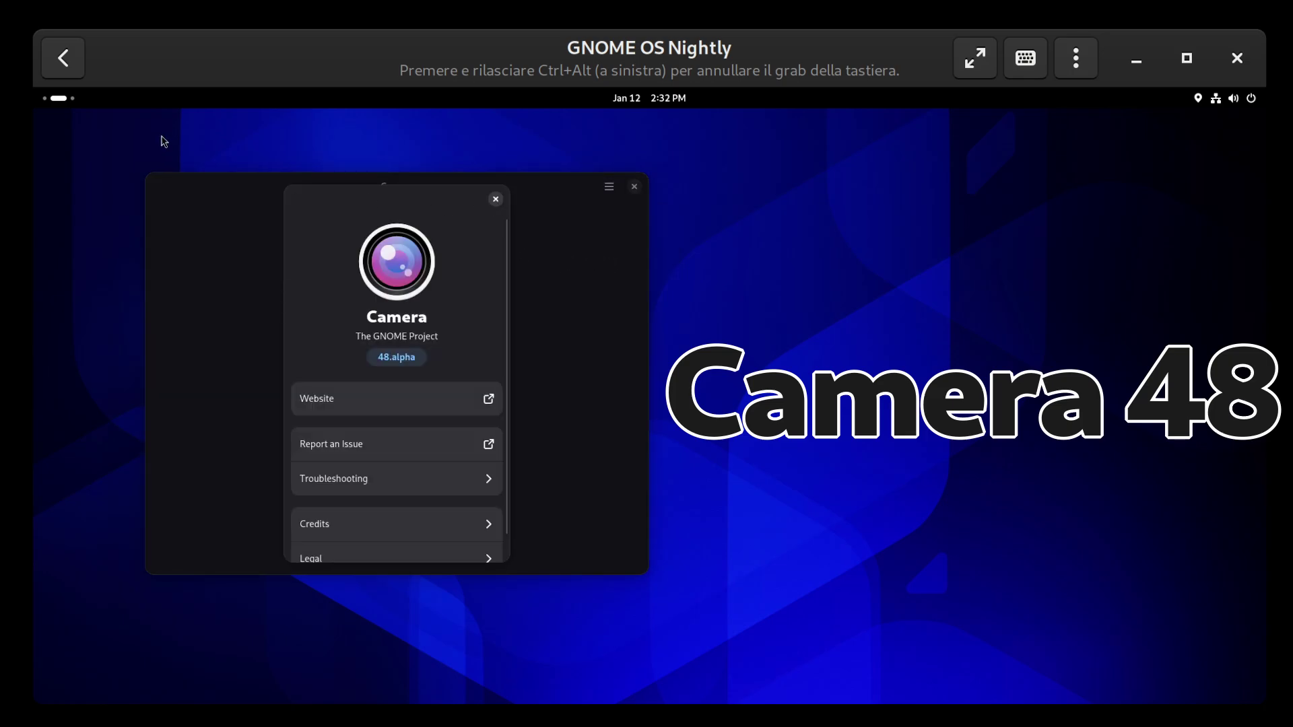
left_click(496, 199)
left_click(49, 101)
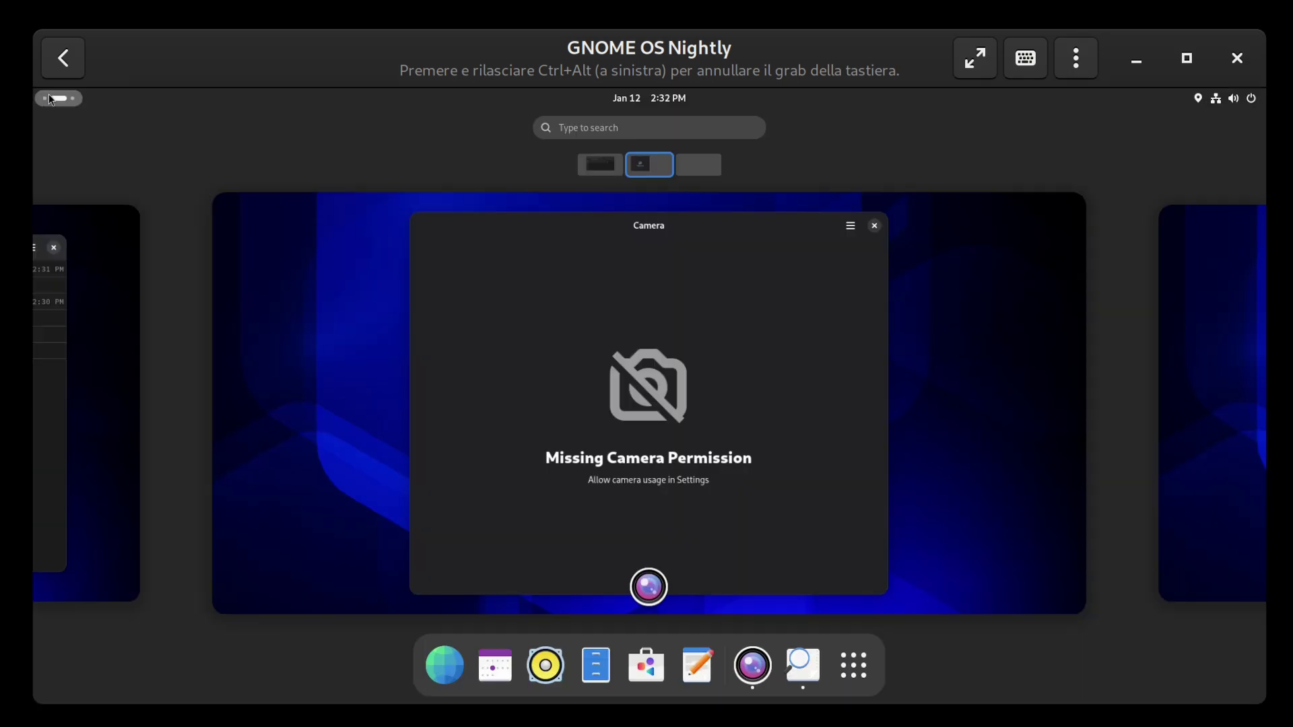
Step: View Calculator's About dialog showing 48.alpha, close it and bring up the full application grid
left_click(854, 665)
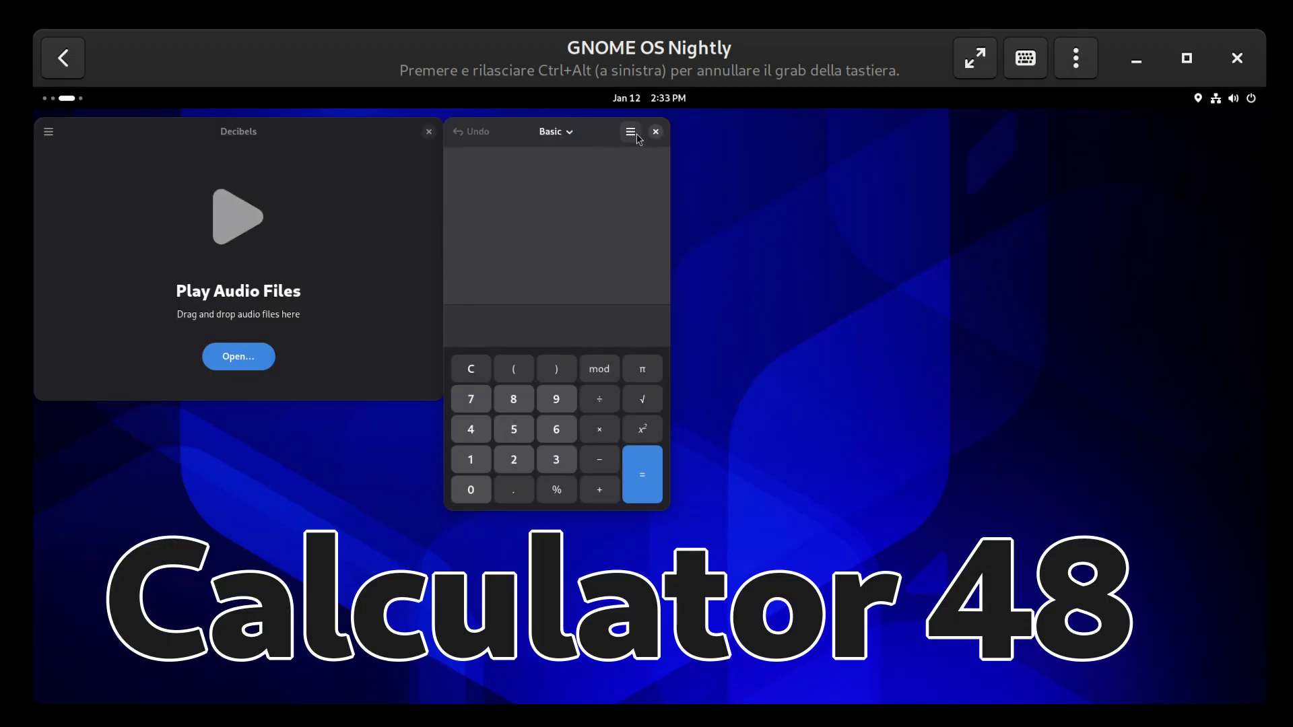
left_click(630, 133)
left_click(640, 366)
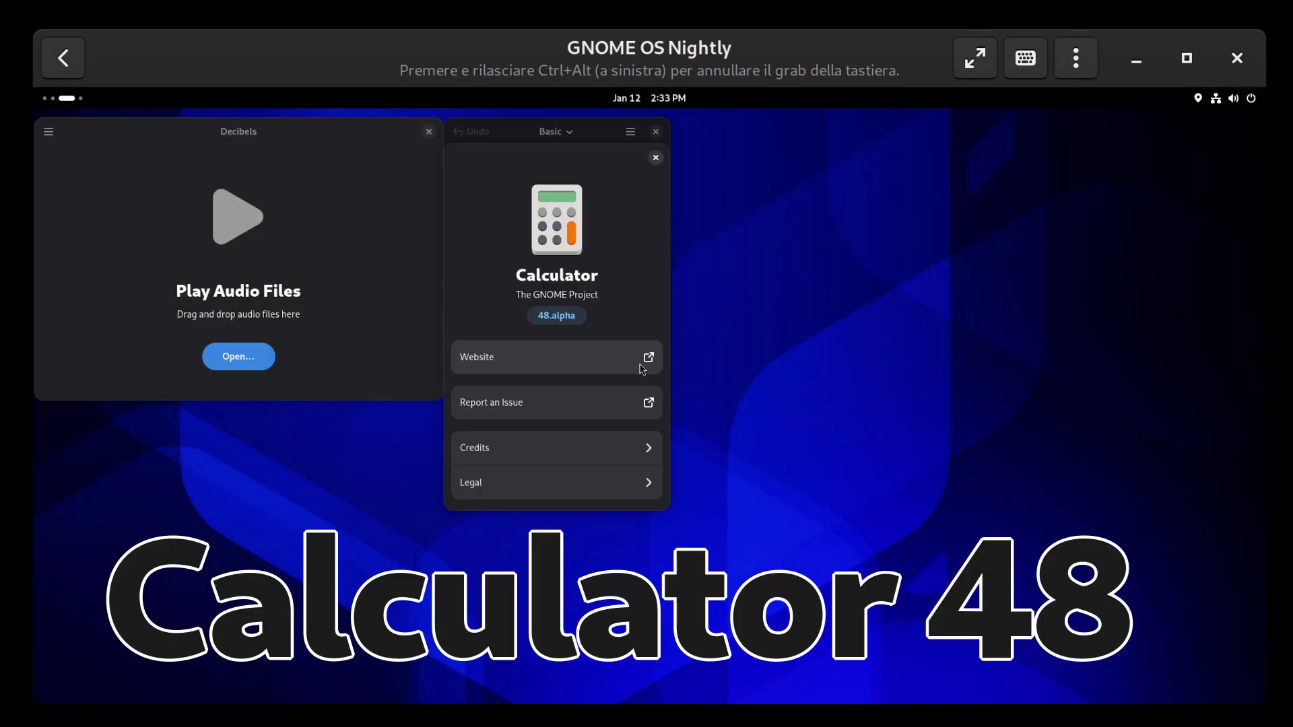
key("Escape")
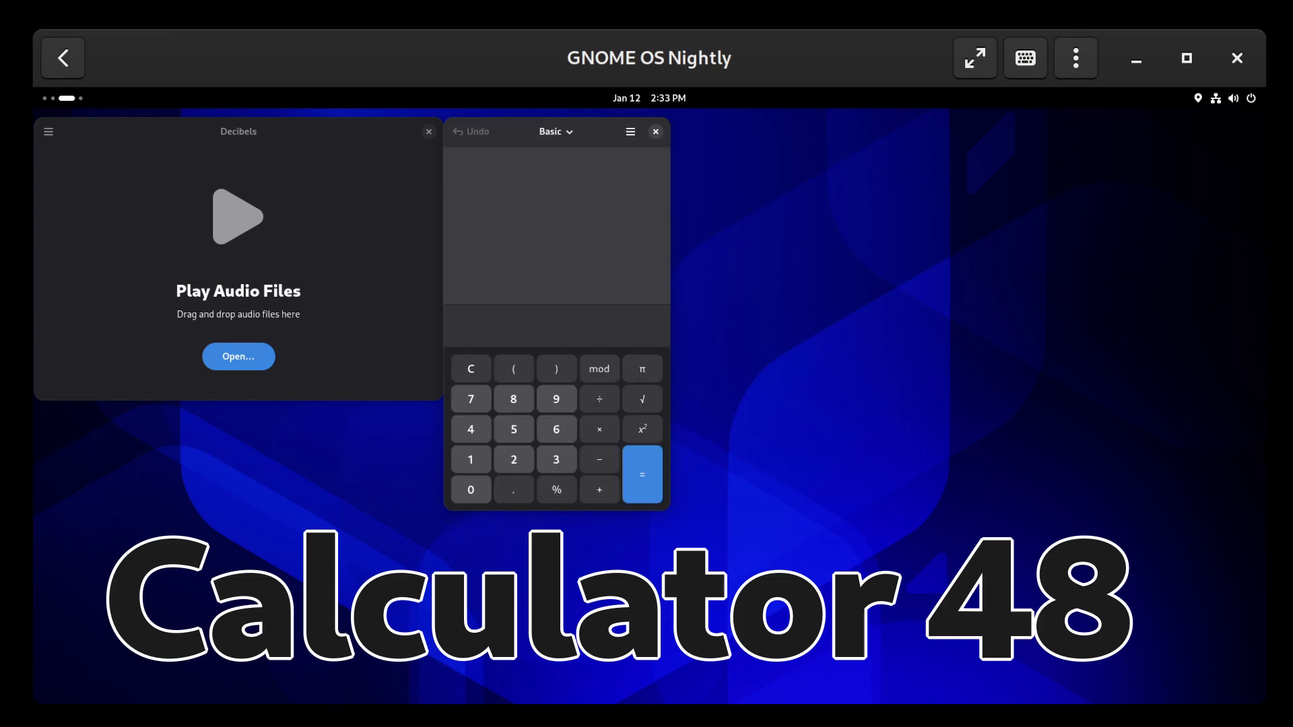
key("super")
left_click(939, 667)
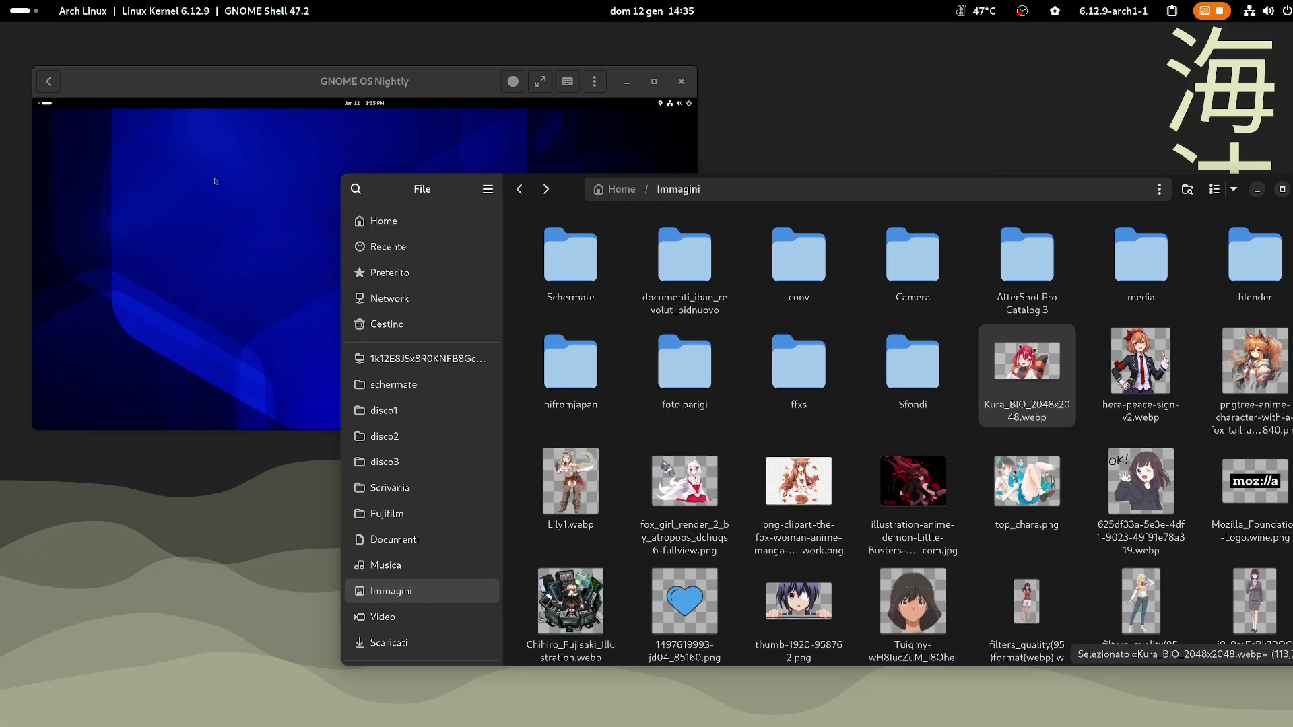
Step: Drag Lily1.webp, the fox girl render and the filters_quality image from host Files into guest Downloads
left_click(214, 180)
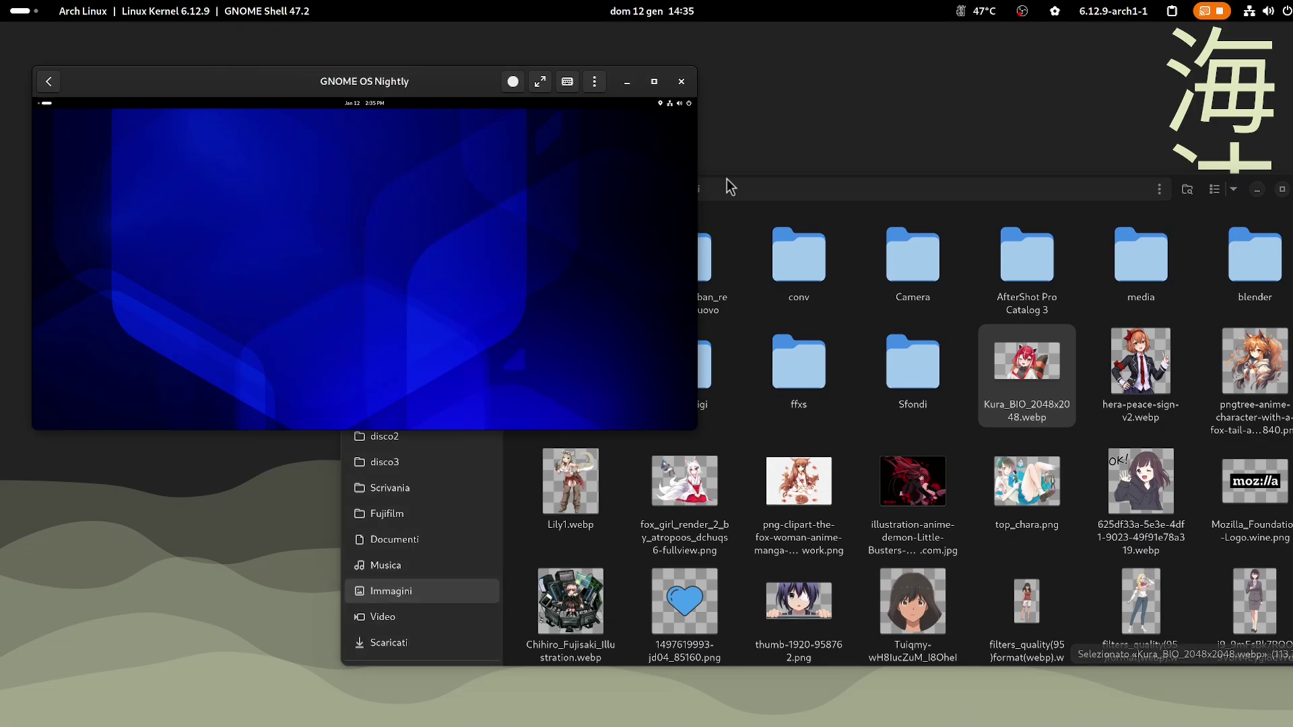
left_click(866, 191)
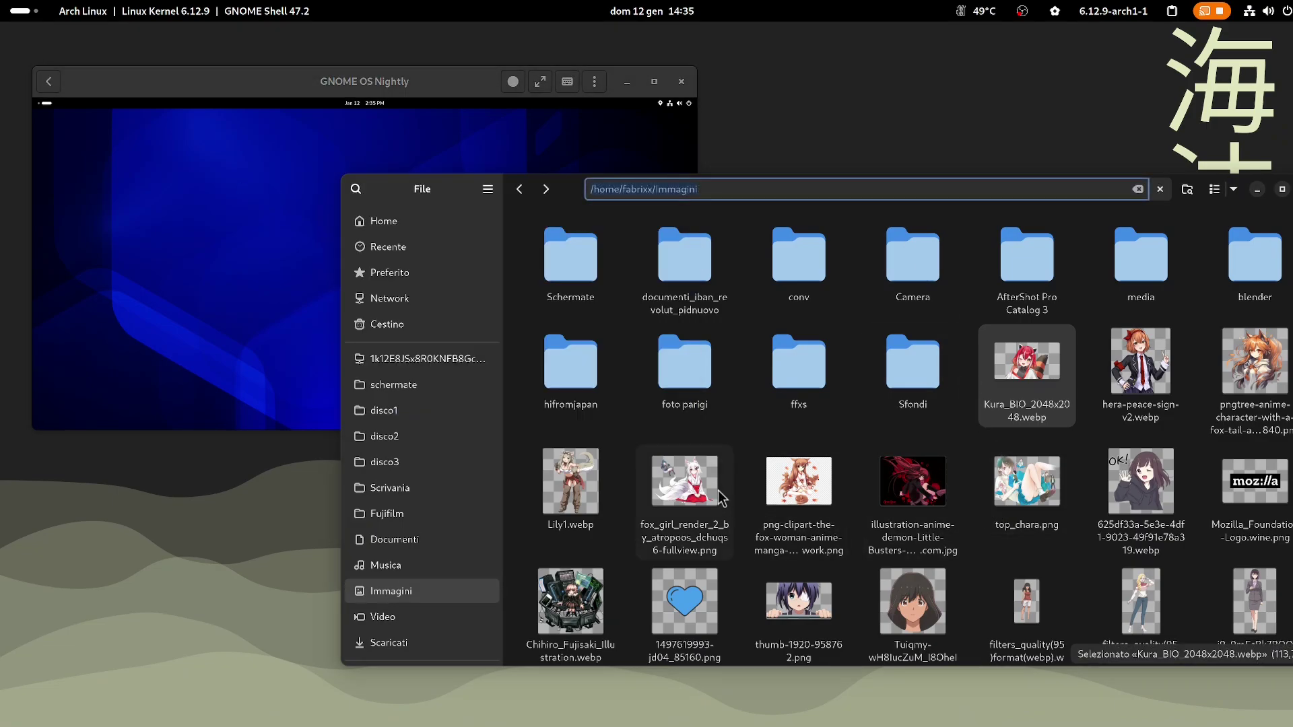
left_click_drag(571, 492, 212, 260)
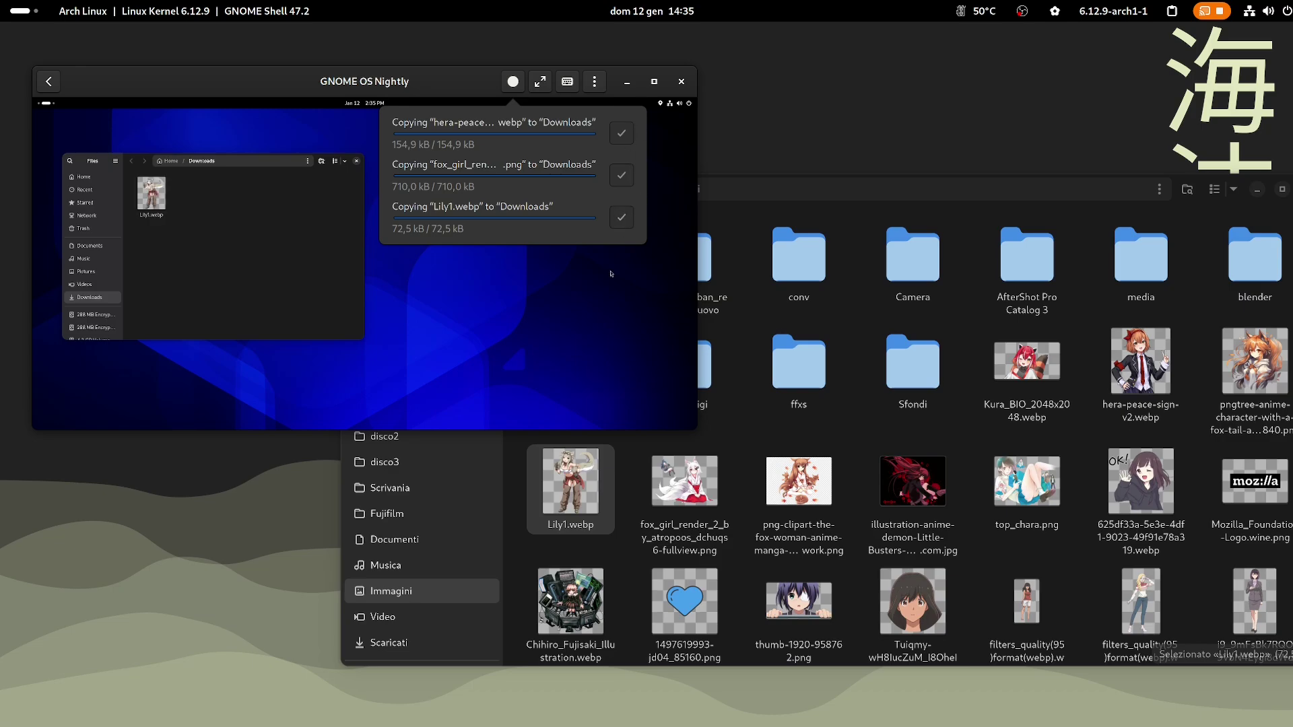
left_click(786, 507)
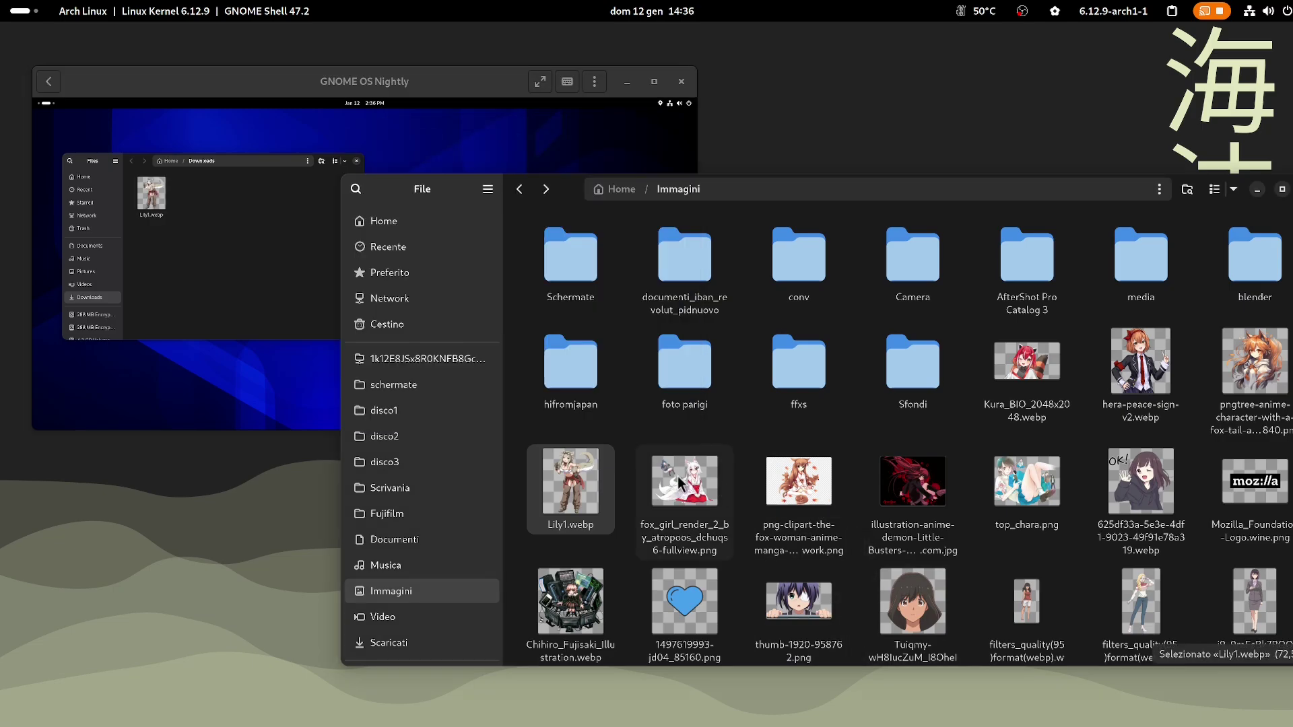
left_click_drag(678, 486, 235, 406)
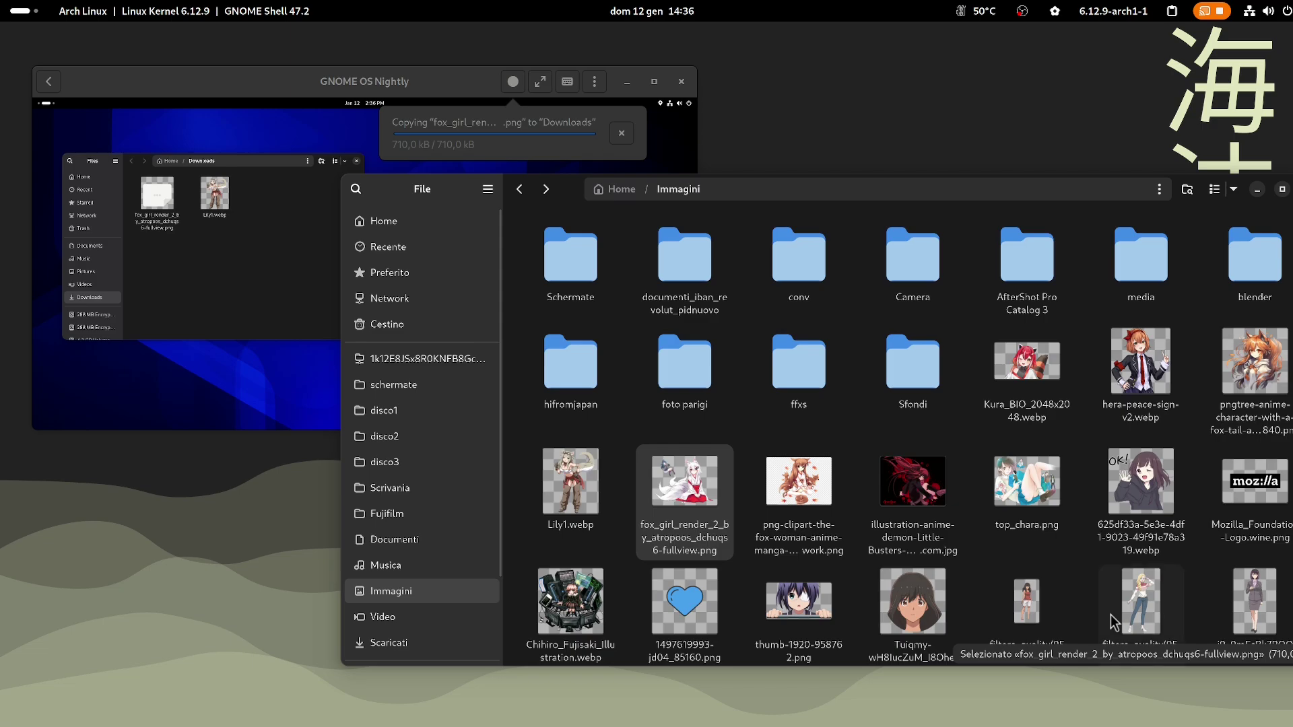
left_click_drag(1146, 611, 162, 348)
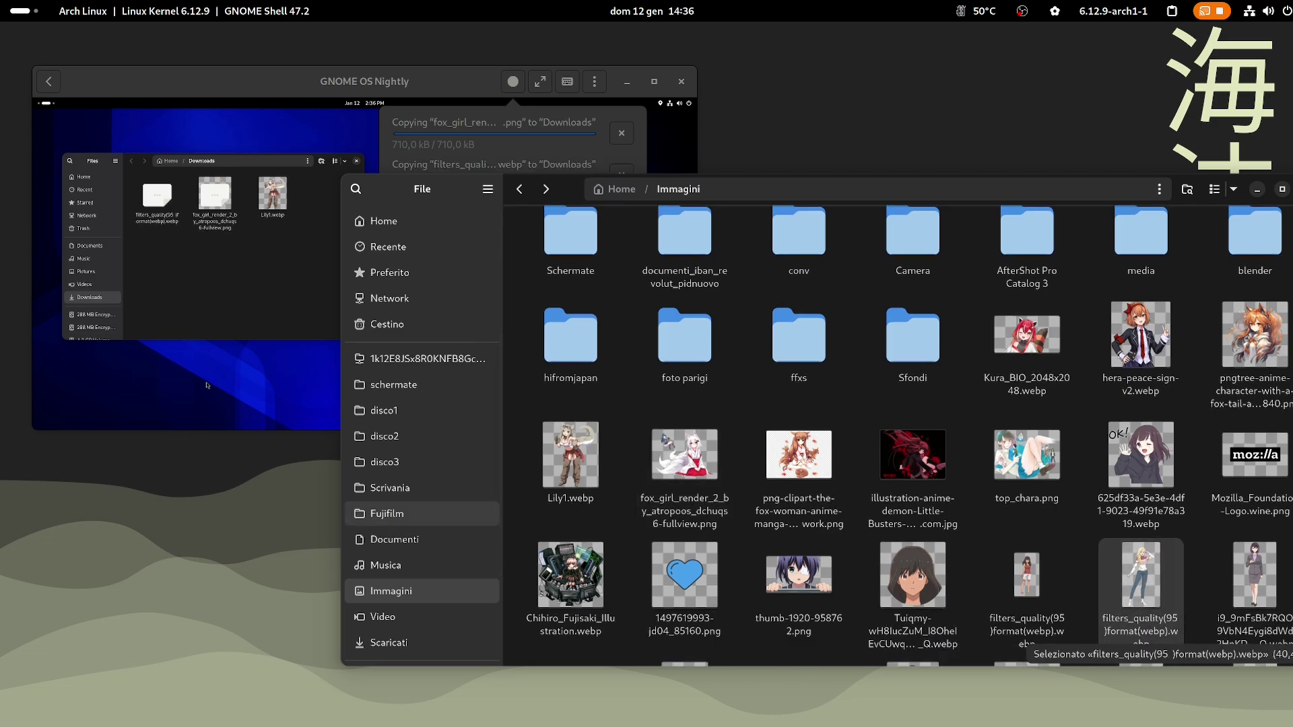
Step: Copy resize.mp4 into the guest's Downloads folder and dismiss the copy progress notice
left_click(456, 381)
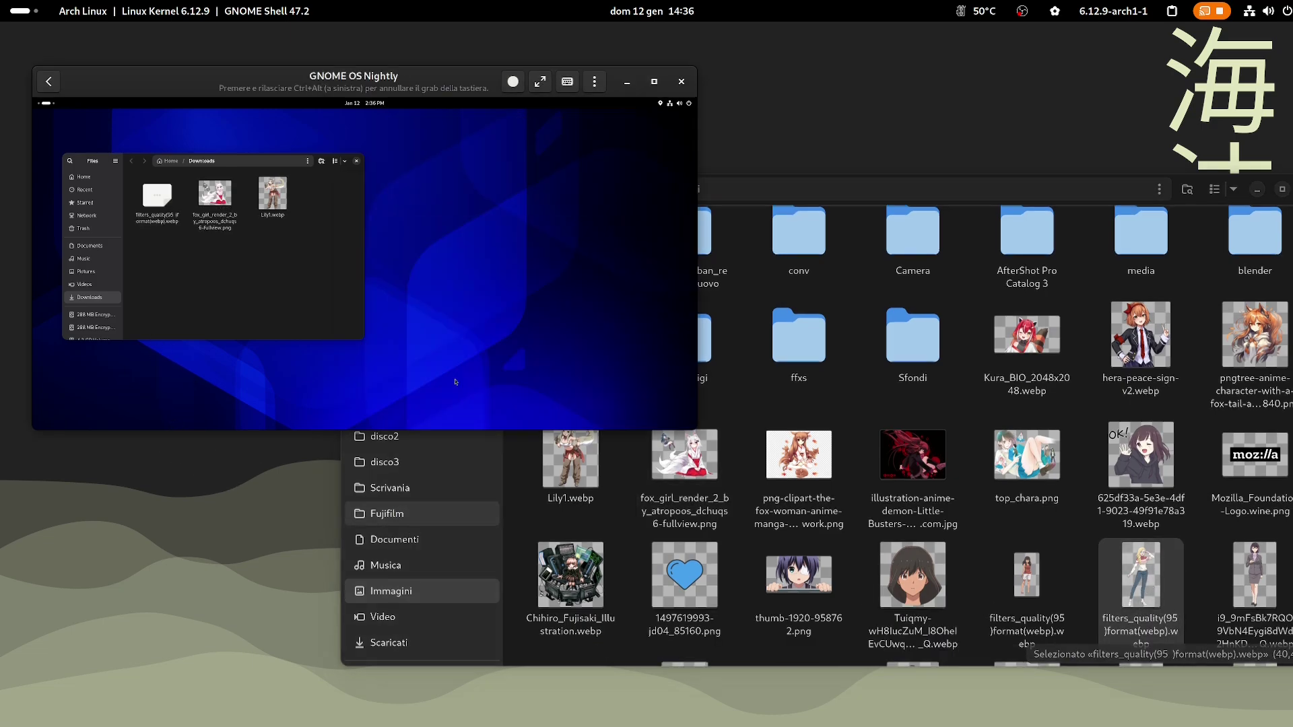
left_click(359, 164)
left_click_drag(566, 260, 274, 282)
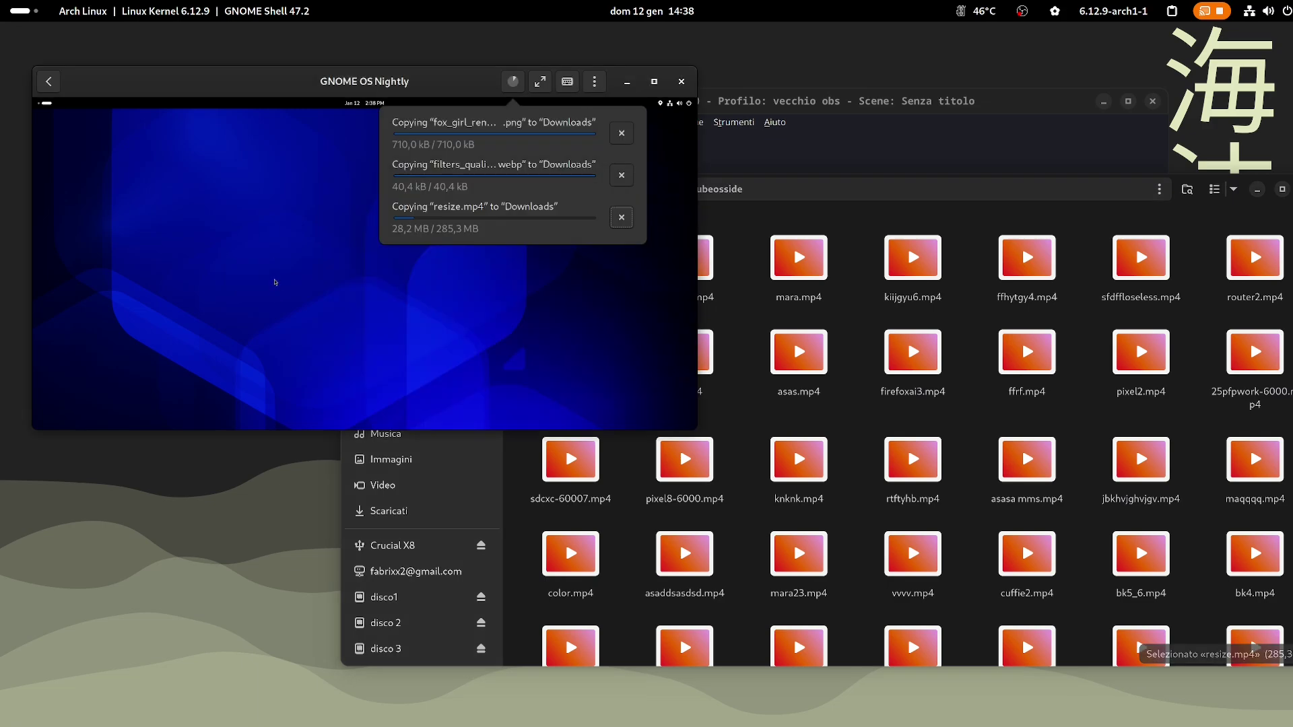
left_click(480, 252)
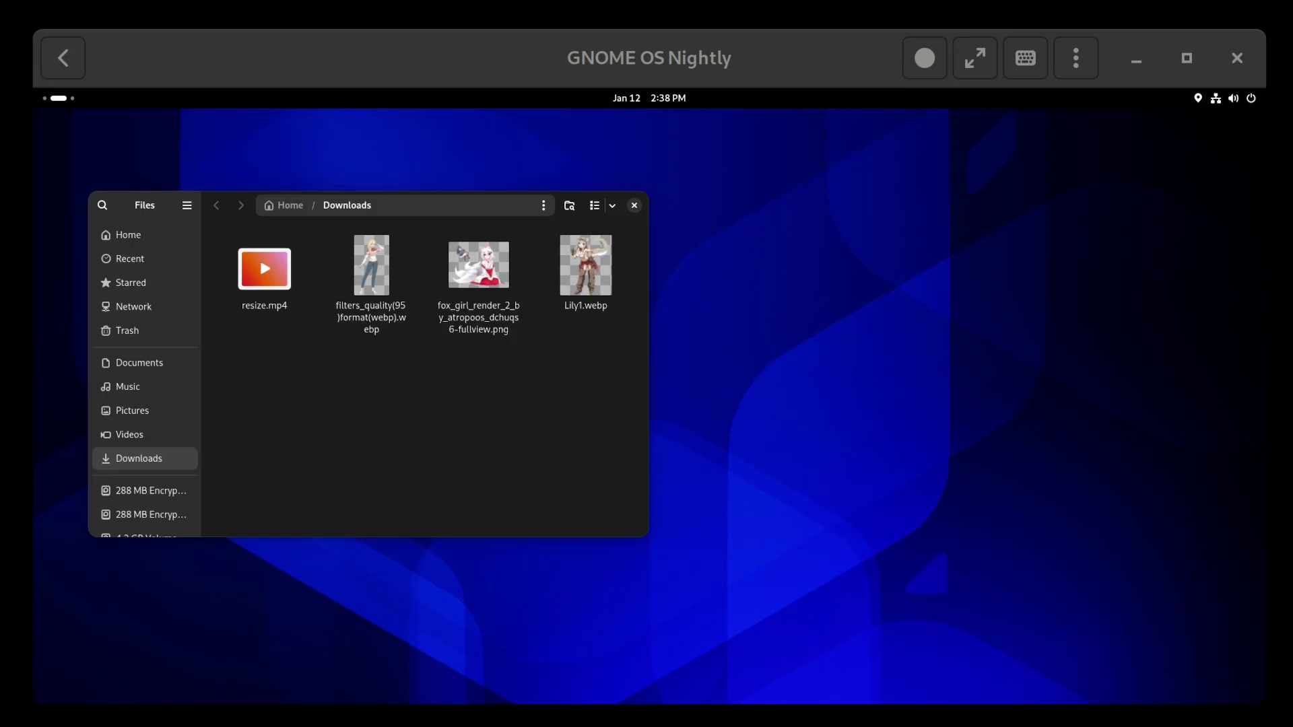
right_click(269, 295)
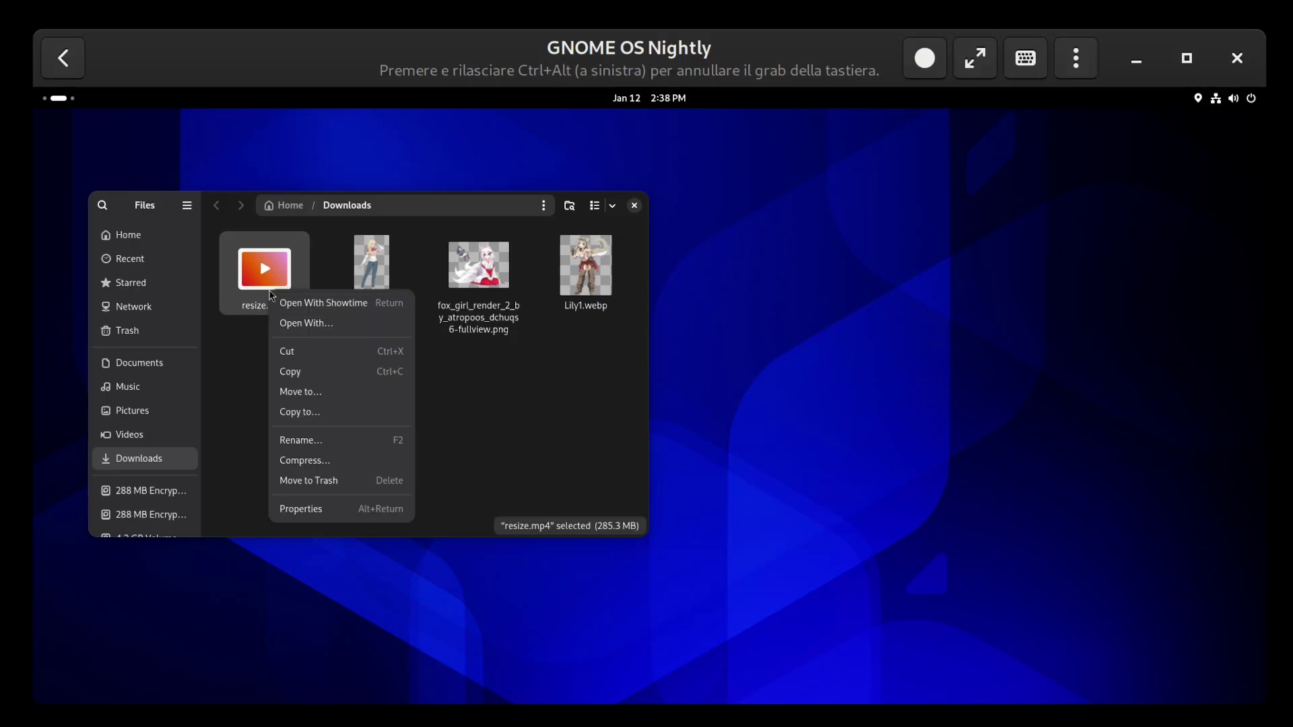
left_click(288, 306)
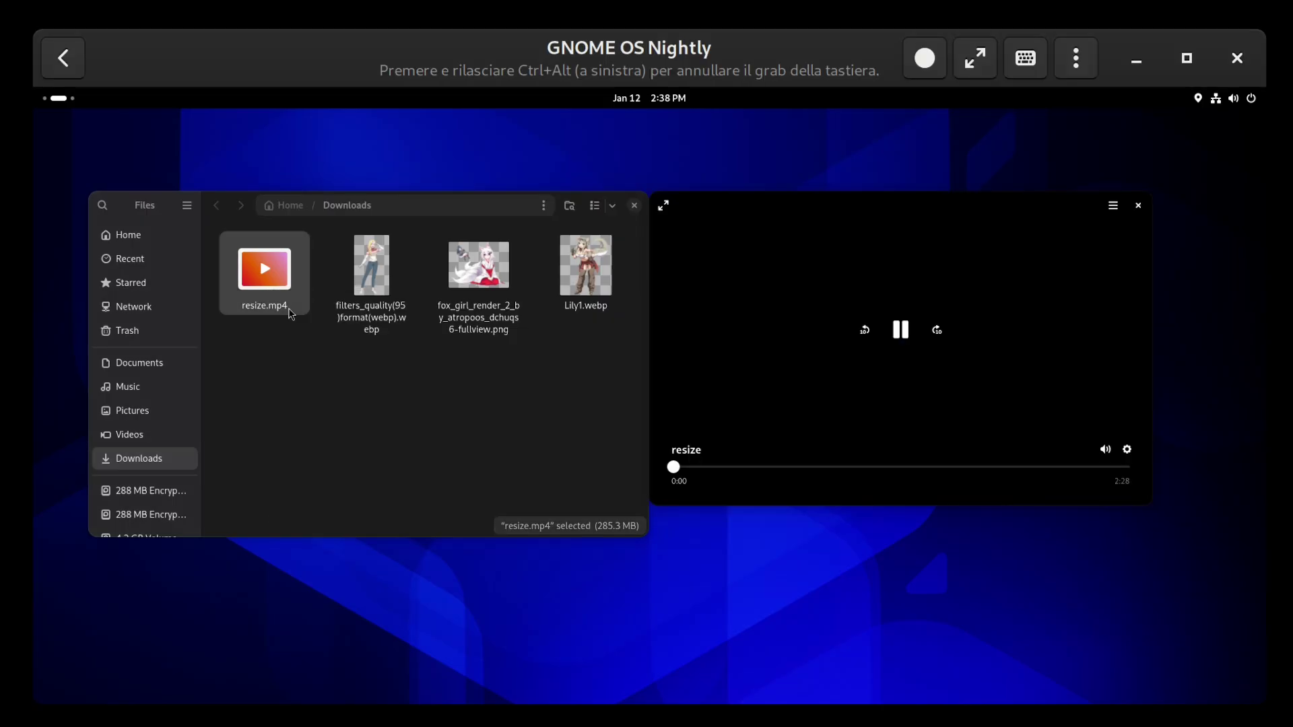
left_click_drag(974, 373, 1010, 400)
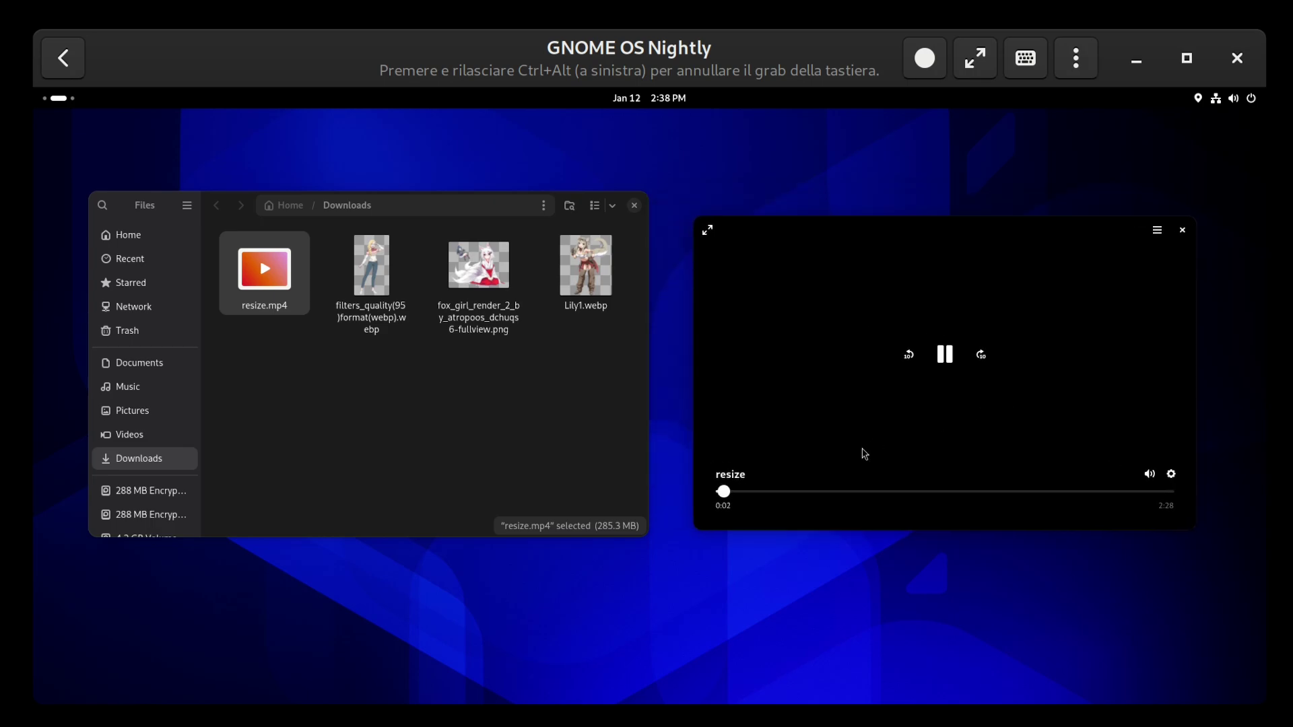
right_click(294, 299)
left_click(343, 333)
double_click(344, 333)
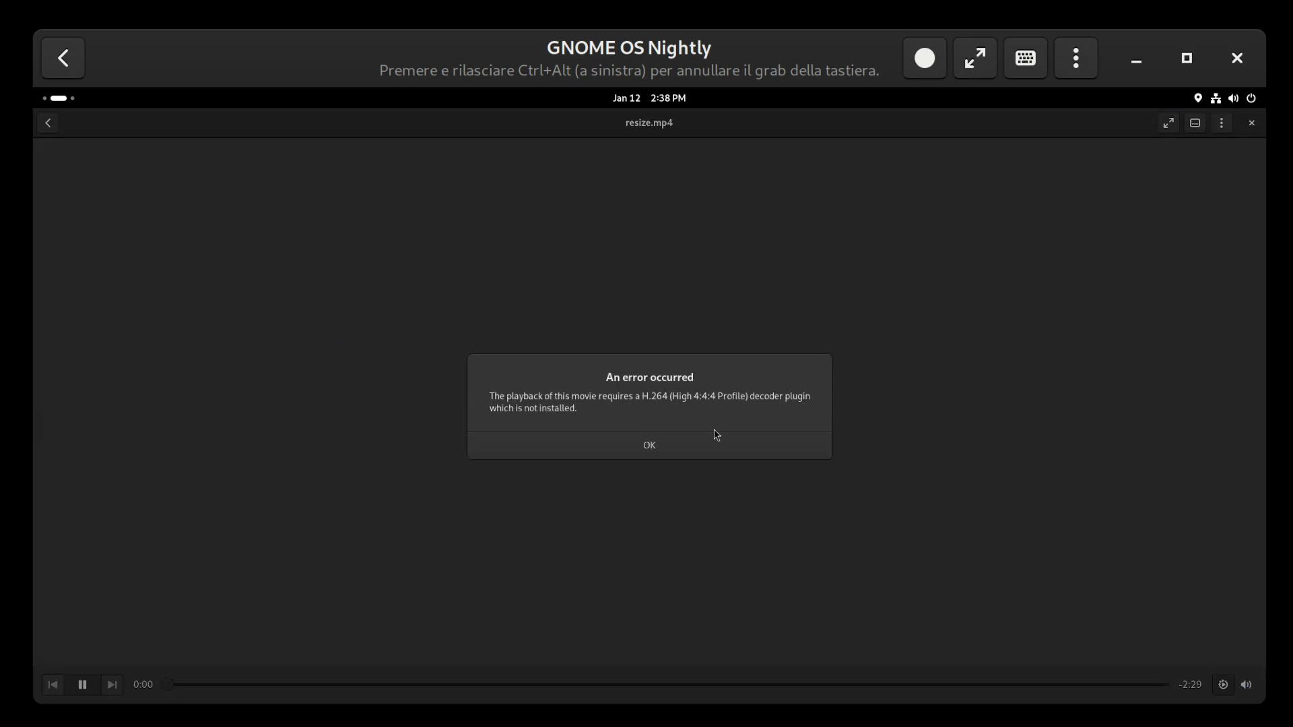
left_click(714, 435)
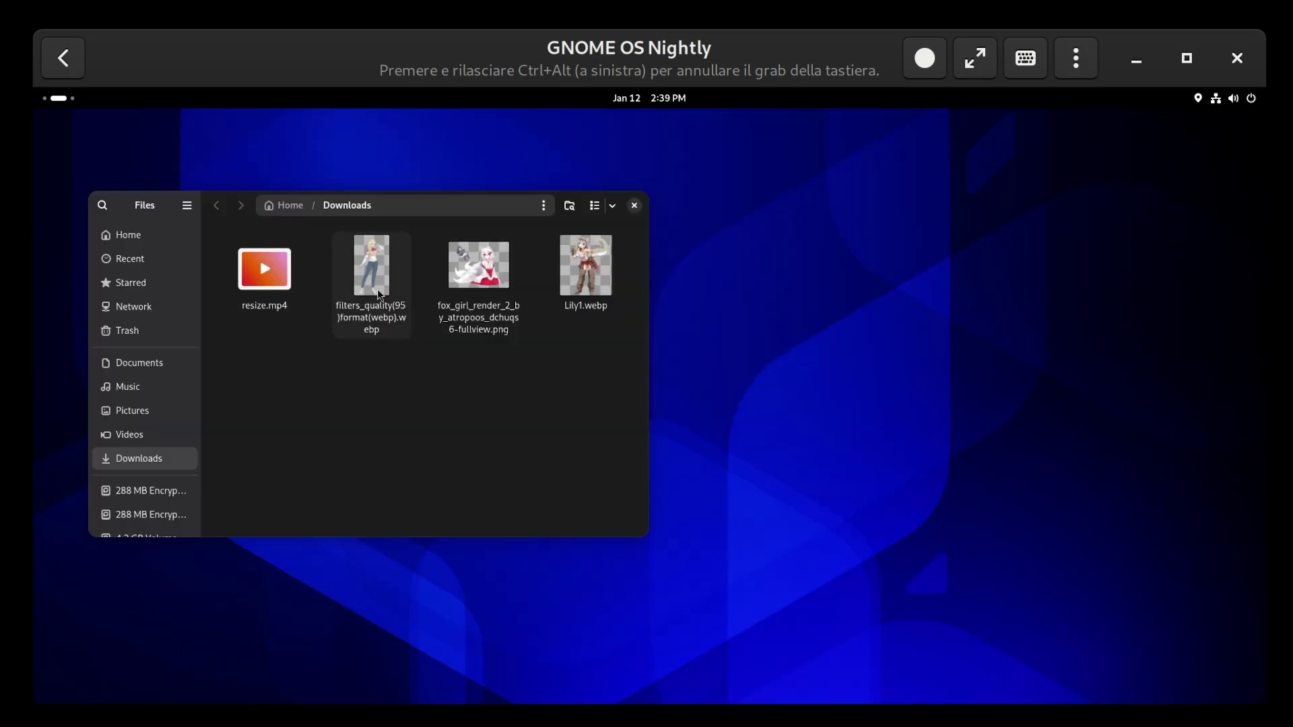
right_click(473, 285)
left_click(517, 295)
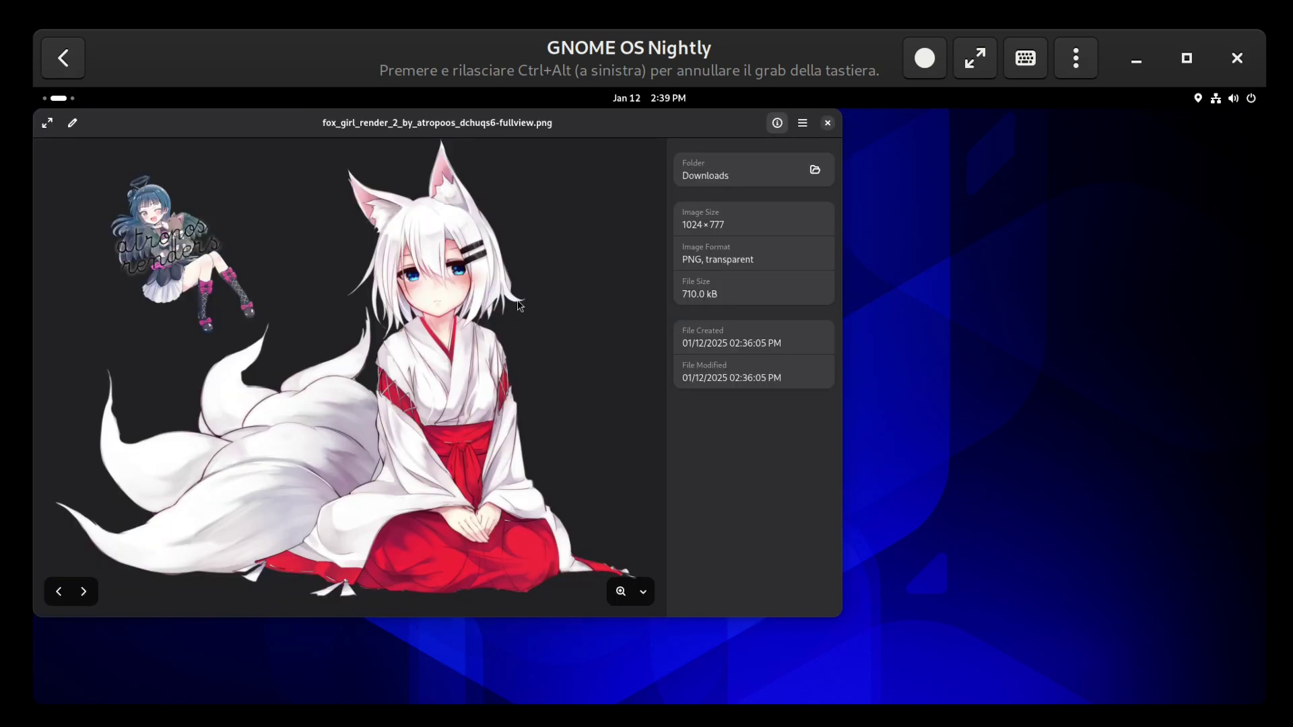
left_click(72, 123)
left_click(732, 234)
left_click(778, 243)
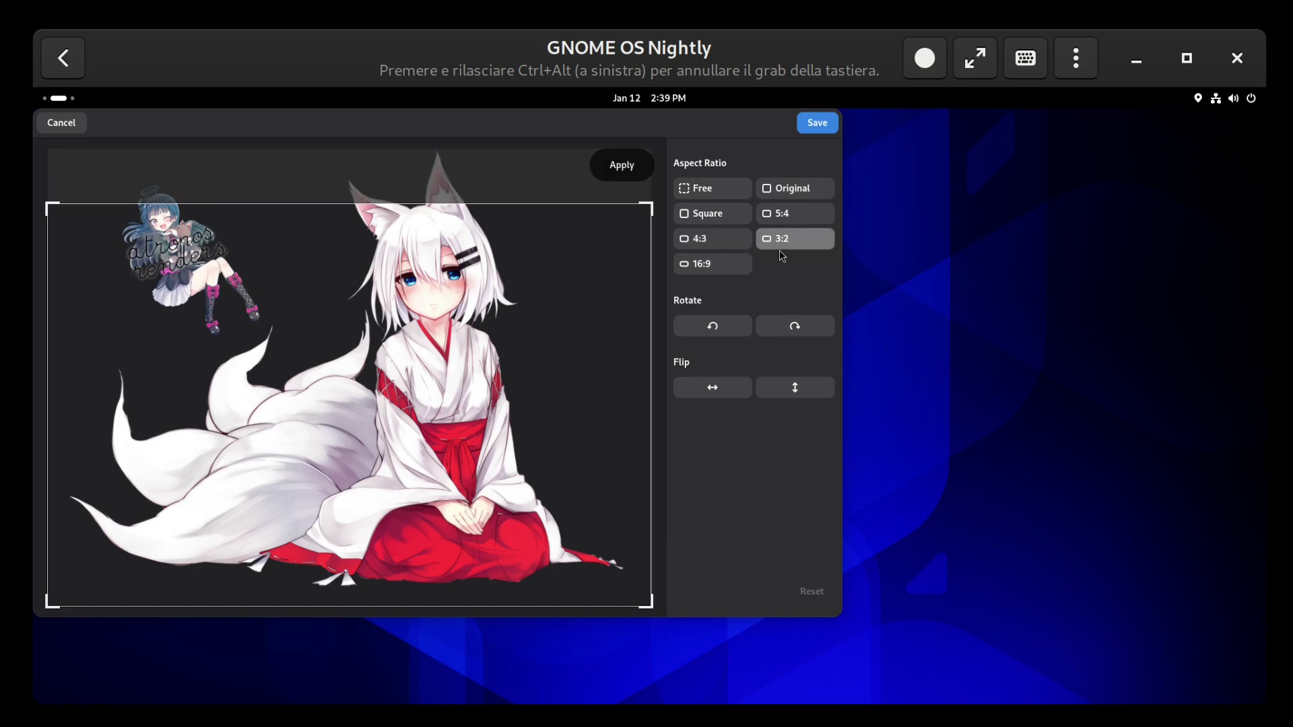
left_click(737, 264)
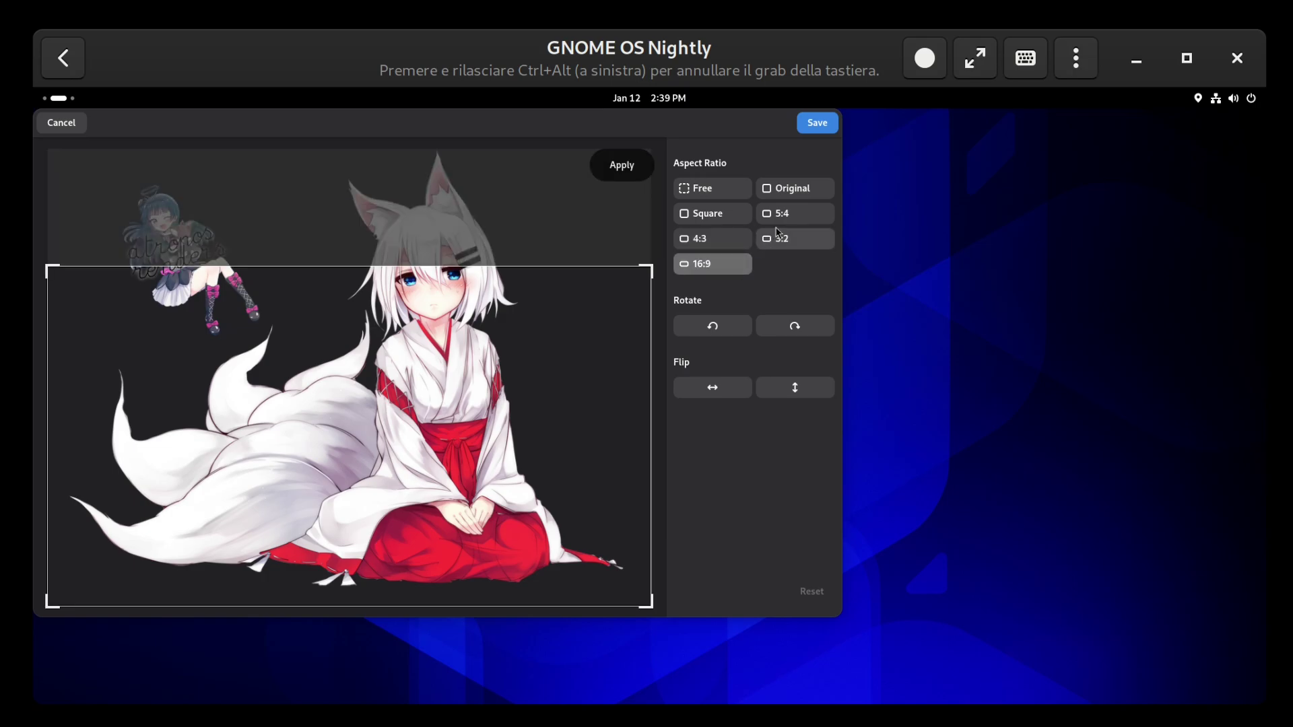
left_click(55, 122)
Step: Turn off Dark Style in Quick Settings so the guest desktop switches to light appearance
left_click(828, 123)
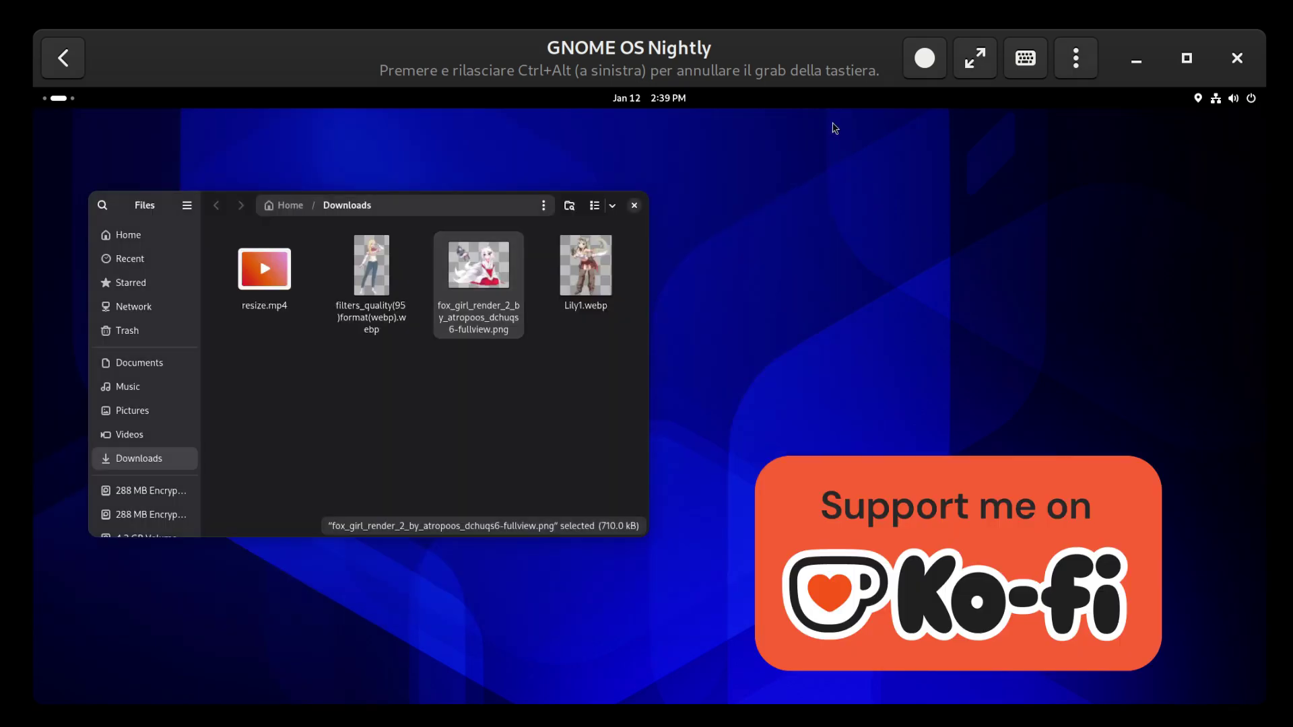
left_click(1251, 98)
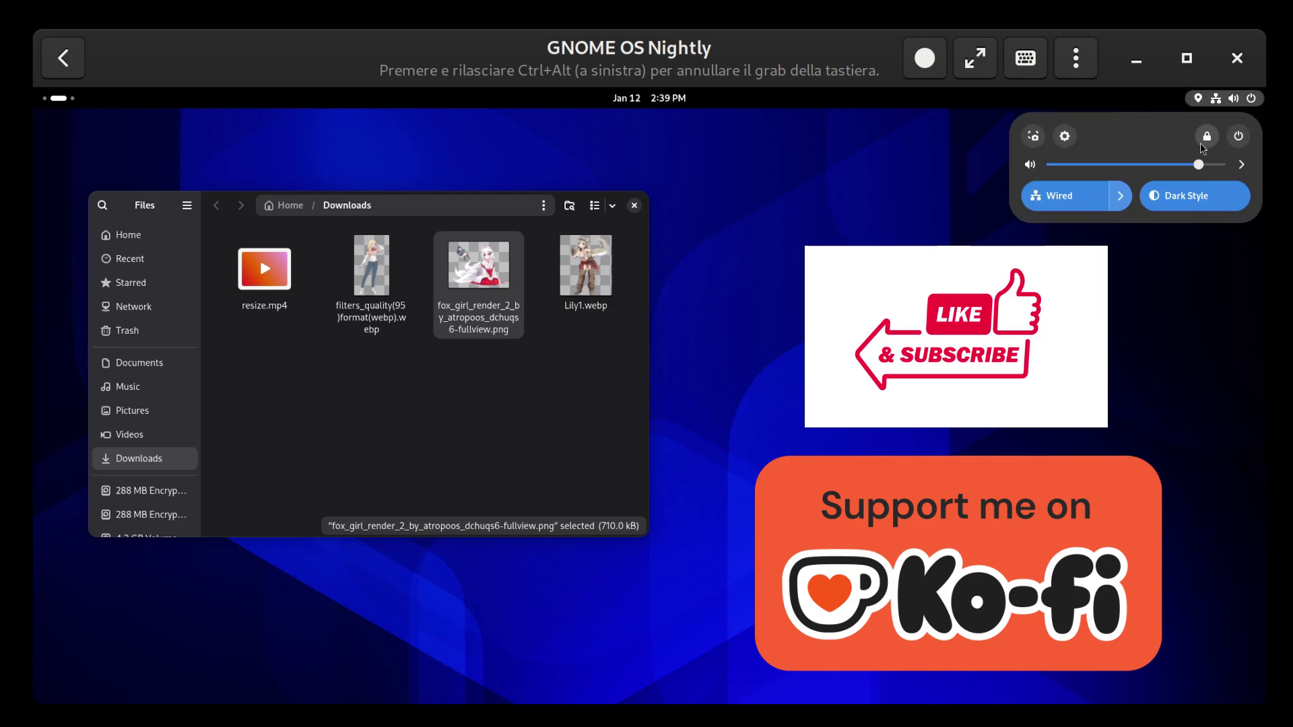
left_click(1185, 199)
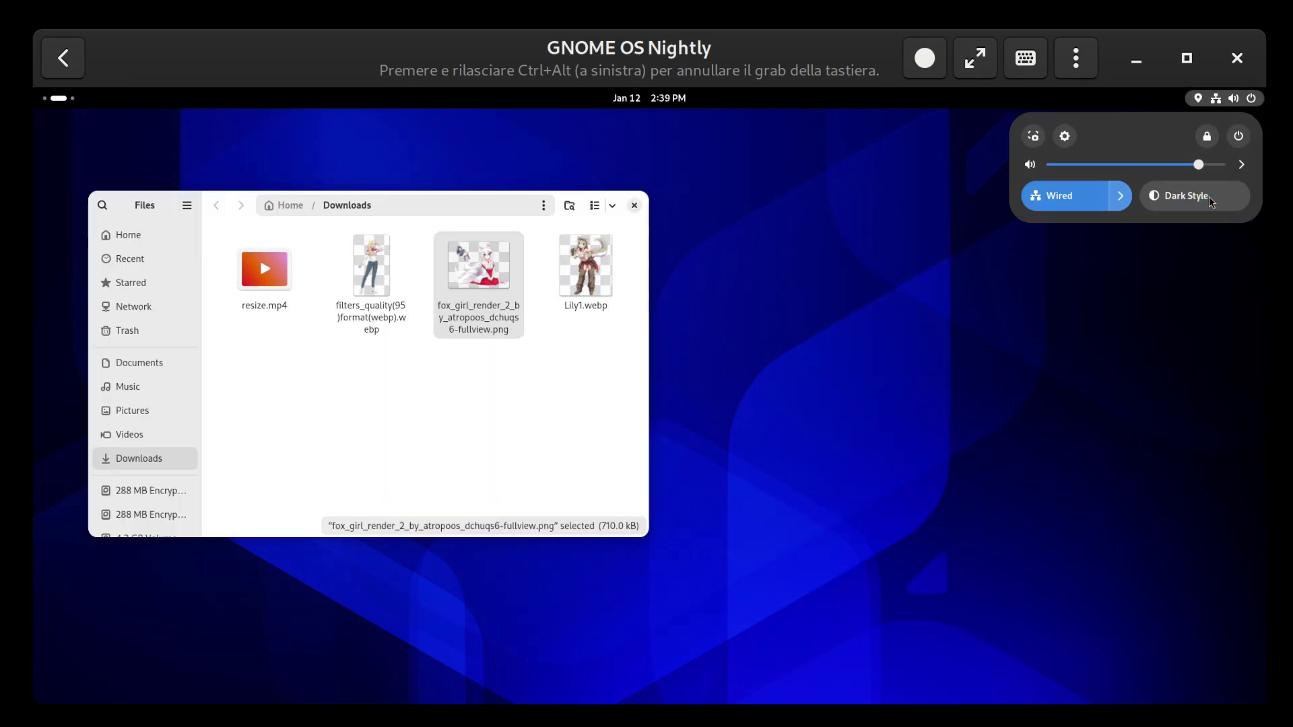